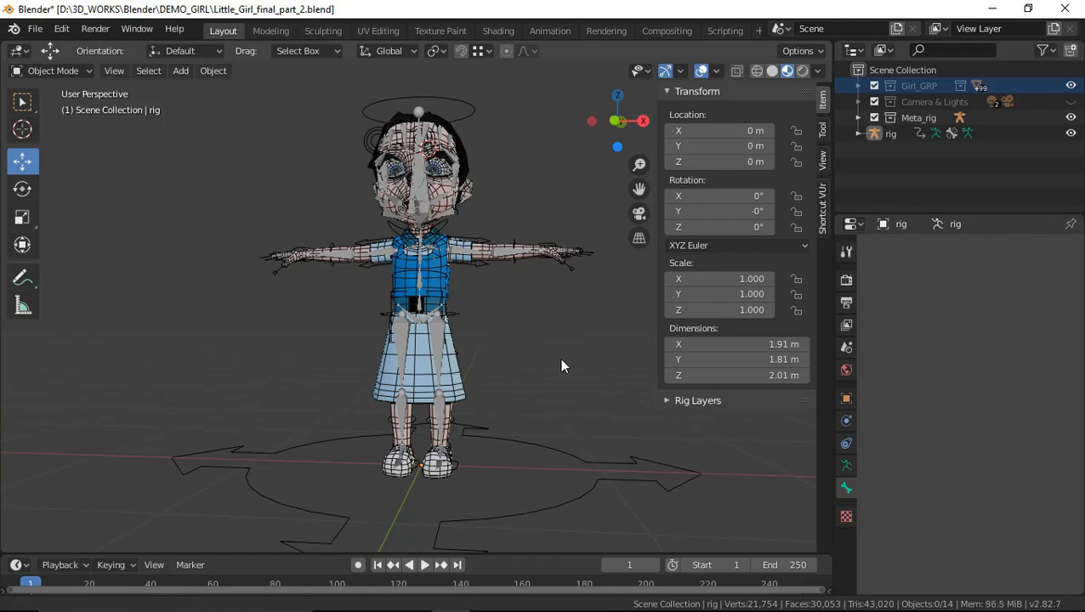
Hide the Meta_rig collection so only the girl meshes and the generated rig are displayed
{"action": "middle_click_drag", "start_coordinate": [562, 358], "coordinate": [562, 379]}
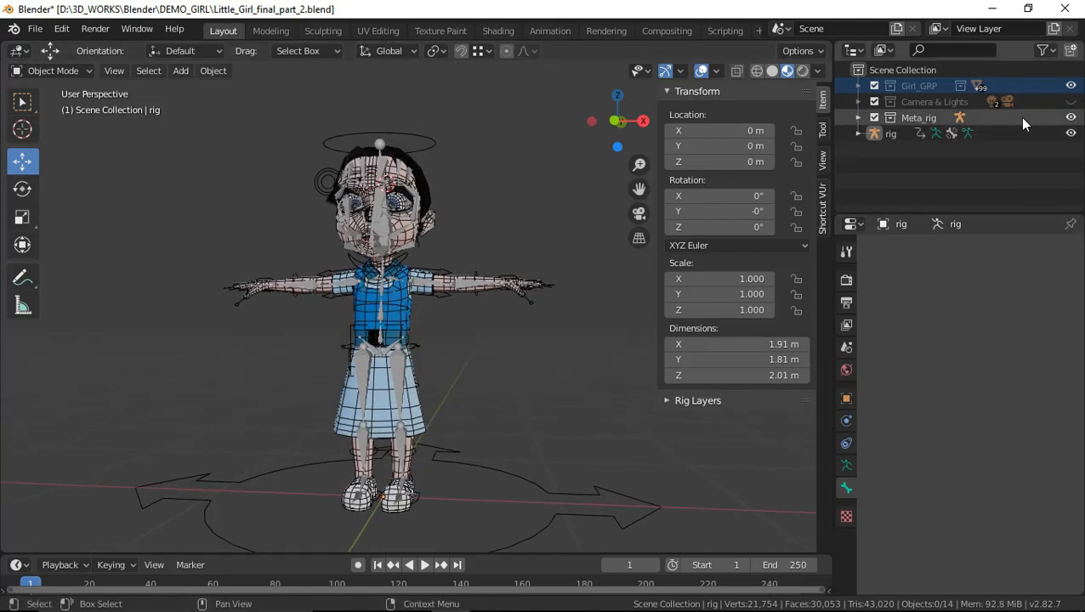
{"action": "left_click", "coordinate": [1070, 118]}
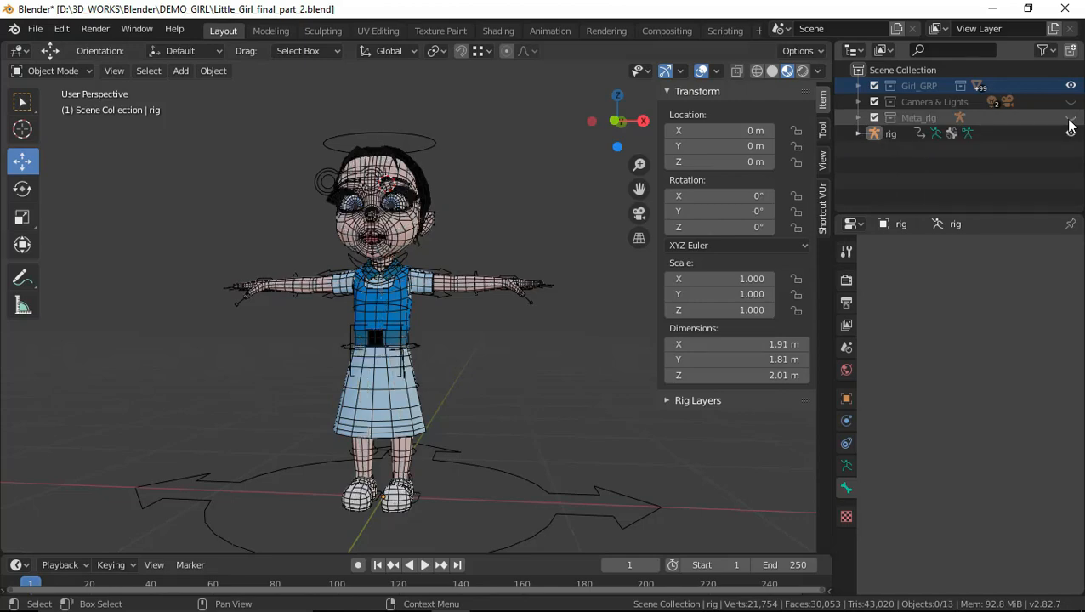
{"action": "mouse_move", "coordinate": [519, 316]}
{"action": "middle_mouse_down"}
{"action": "mouse_move", "coordinate": [497, 327]}
{"action": "mouse_move", "coordinate": [535, 323]}
{"action": "mouse_move", "coordinate": [518, 311]}
{"action": "middle_mouse_up"}
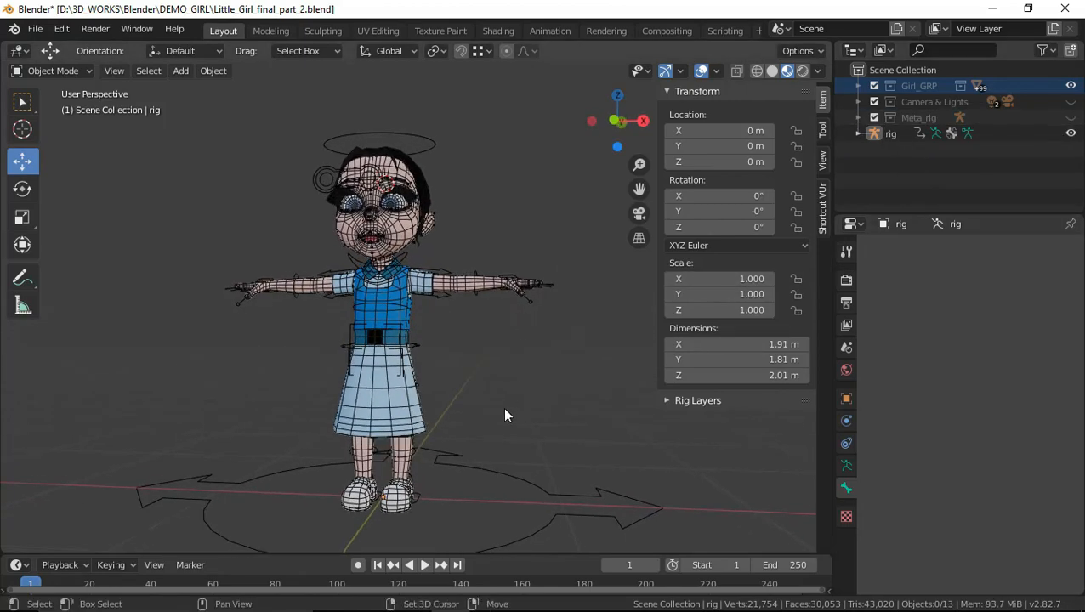
{"action": "mouse_move", "coordinate": [482, 411]}
{"action": "middle_mouse_down", "text": "shift"}
{"action": "mouse_move", "coordinate": [481, 376]}
{"action": "mouse_move", "coordinate": [477, 407]}
{"action": "middle_mouse_up", "text": "shift"}
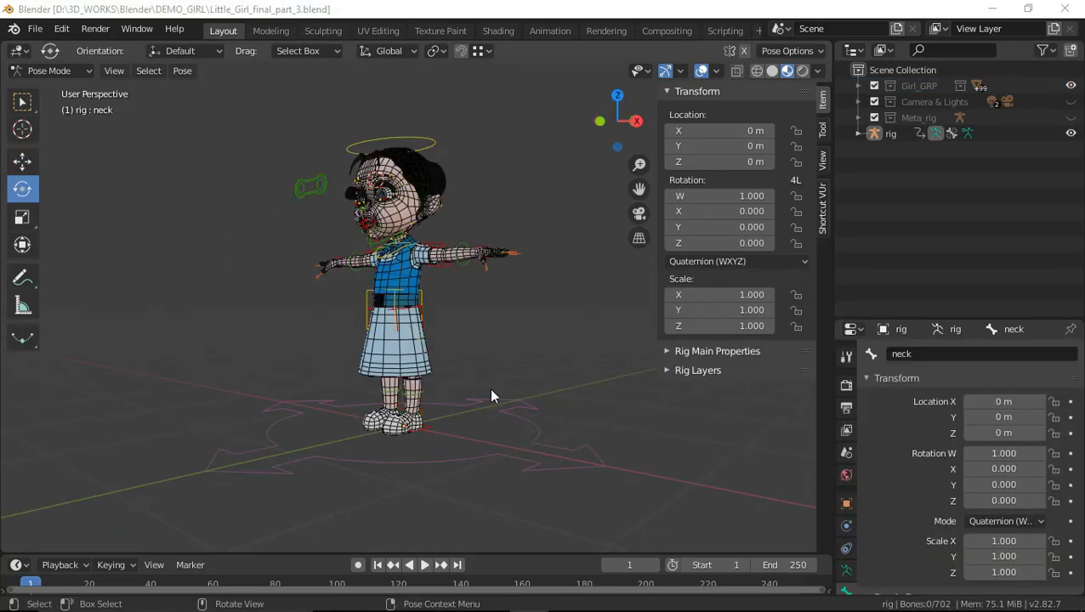
Examine the rigged girl character from several angles, including the data listed under the rig object
{"action": "scroll", "coordinate": [489, 388], "scroll_direction": "up", "scroll_amount": 4}
{"action": "middle_click_drag", "start_coordinate": [472, 302], "coordinate": [417, 291]}
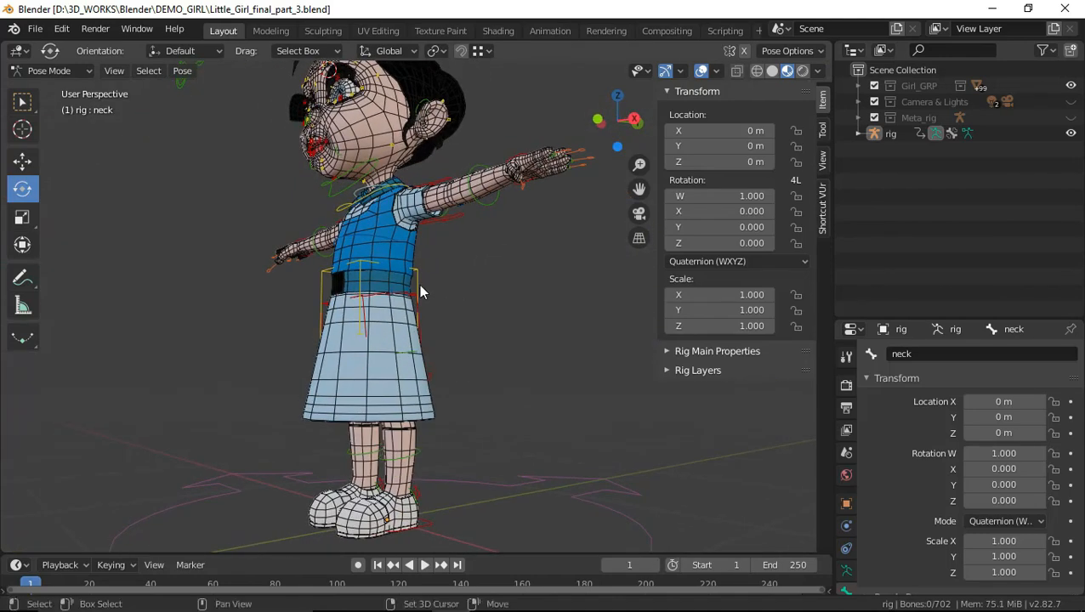
{"action": "left_click", "coordinate": [23, 127]}
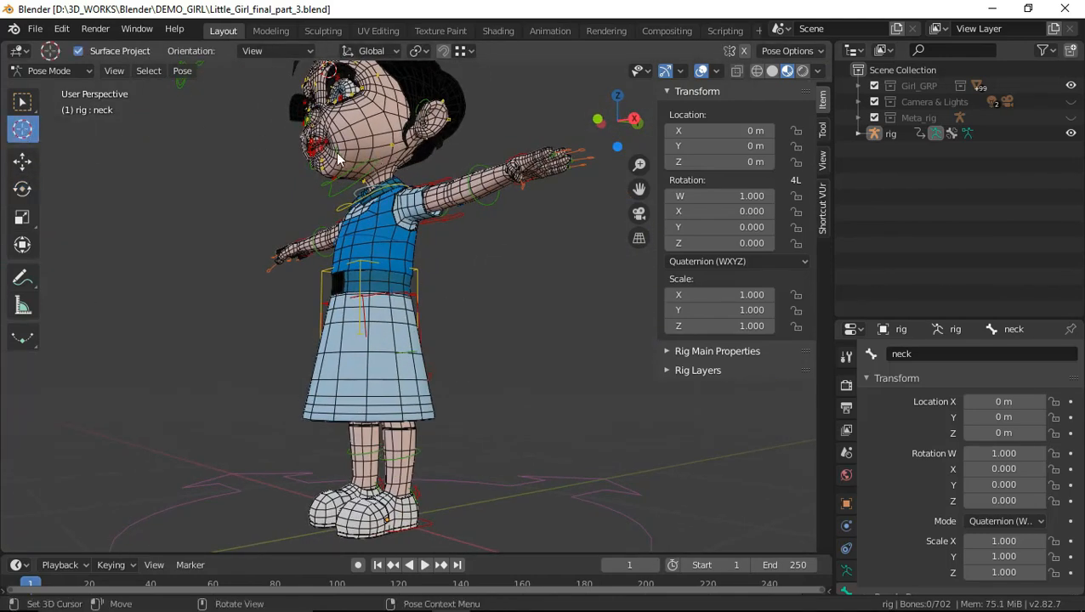
{"action": "middle_click_drag", "start_coordinate": [460, 226], "coordinate": [430, 306]}
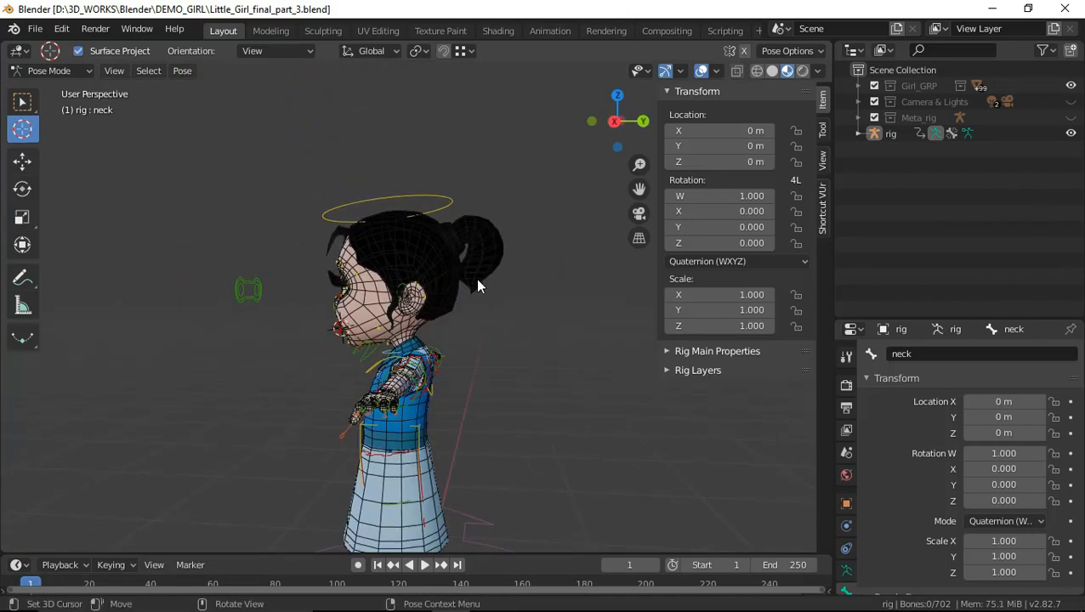
{"action": "left_click_drag", "start_coordinate": [476, 279], "coordinate": [483, 307]}
{"action": "middle_click_drag", "start_coordinate": [499, 344], "coordinate": [599, 353]}
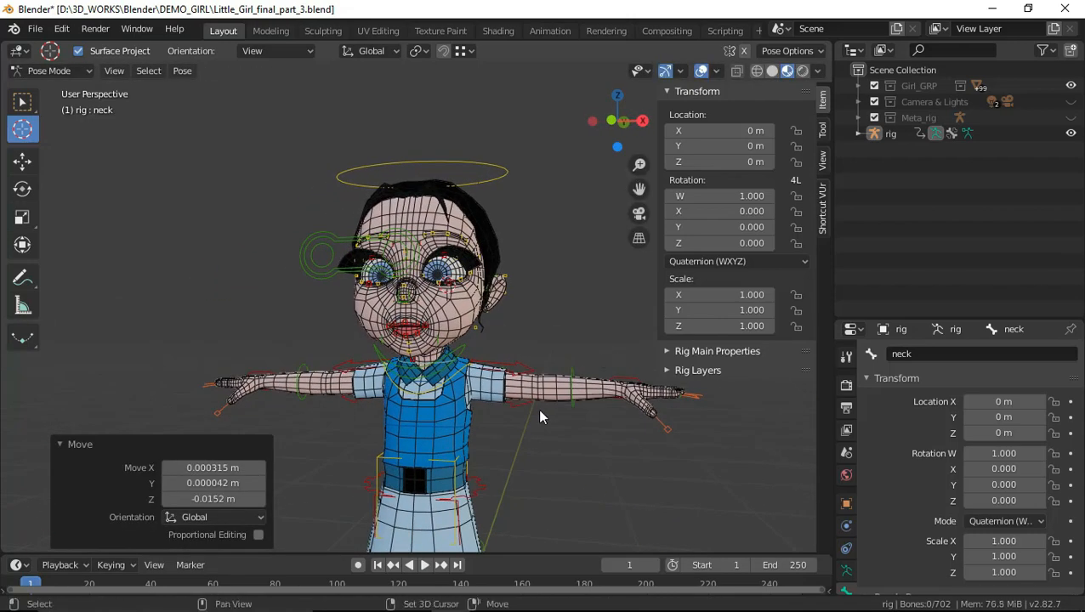
{"action": "middle_click_drag", "start_coordinate": [520, 429], "coordinate": [548, 357], "text": "shift"}
{"action": "scroll", "coordinate": [517, 408], "scroll_direction": "down", "scroll_amount": 3}
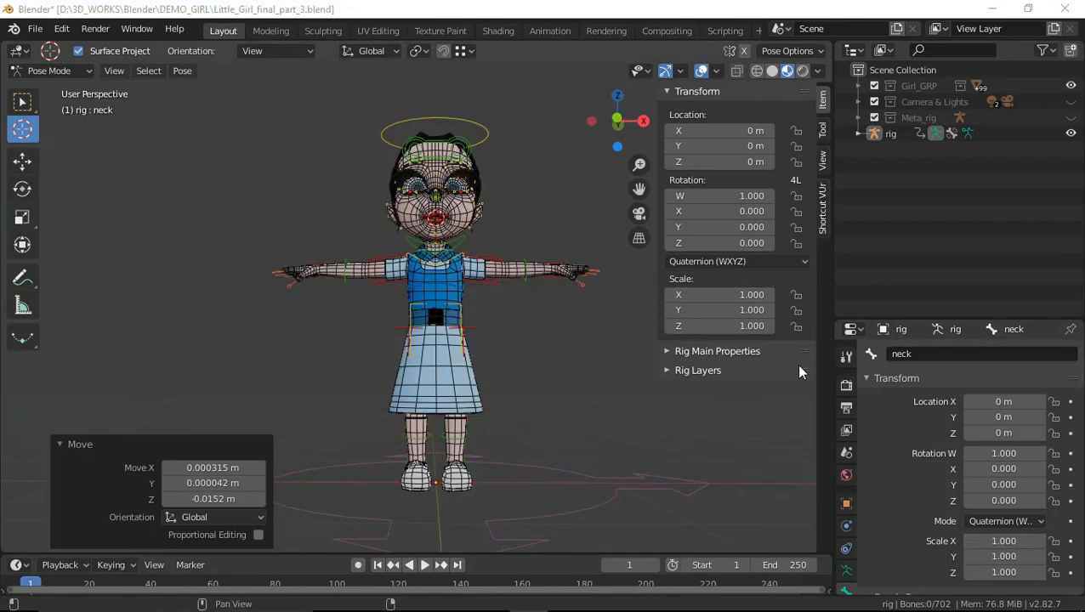
{"action": "scroll", "coordinate": [476, 348], "scroll_direction": "down", "scroll_amount": 1}
{"action": "middle_click_drag", "start_coordinate": [527, 381], "coordinate": [521, 383]}
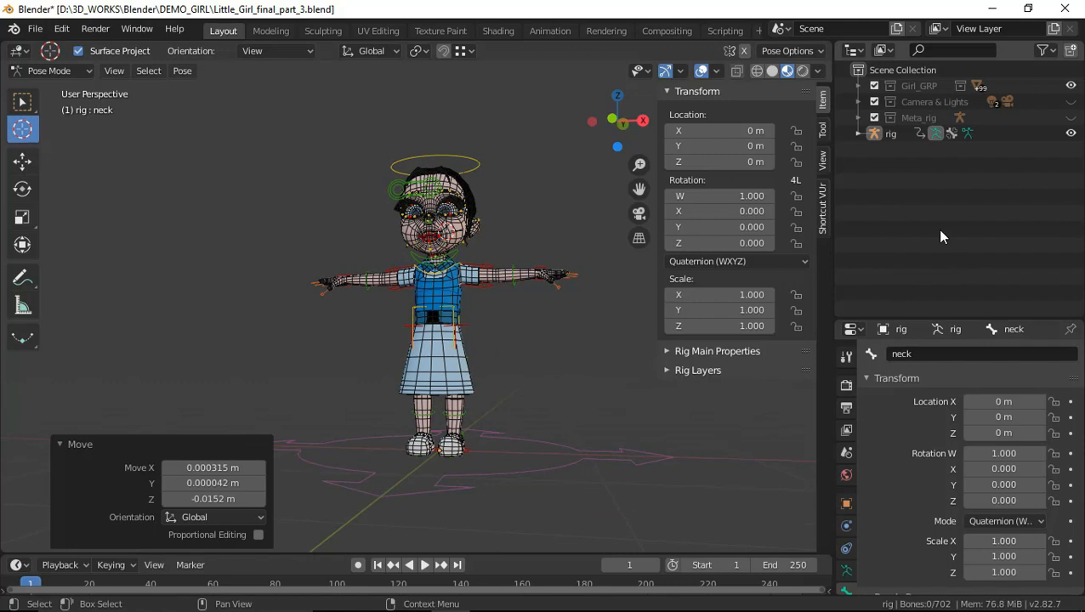
{"action": "left_click", "coordinate": [854, 133]}
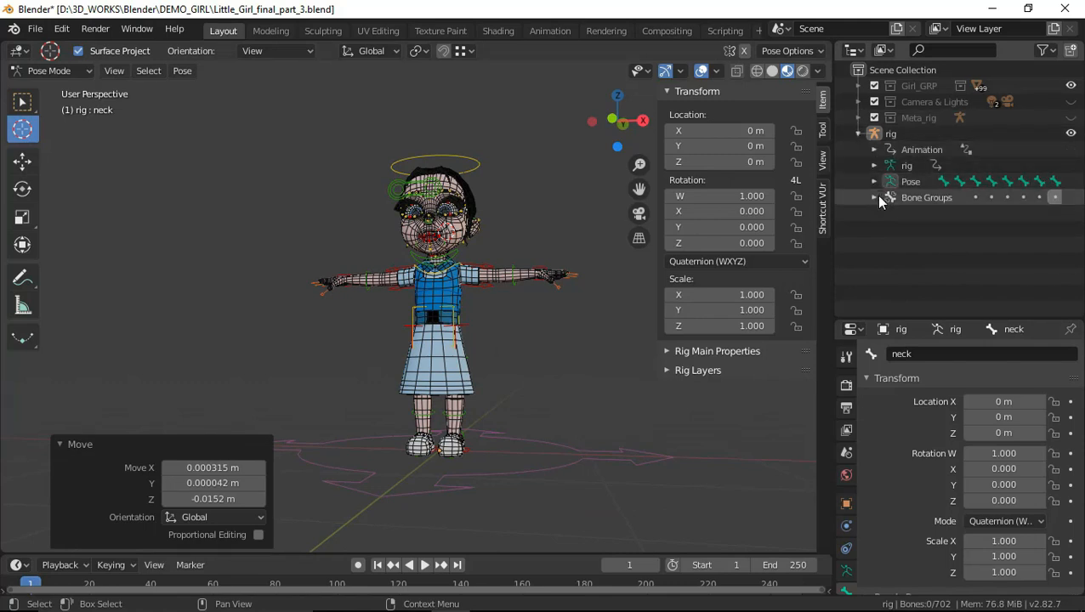
{"action": "left_click", "coordinate": [857, 136]}
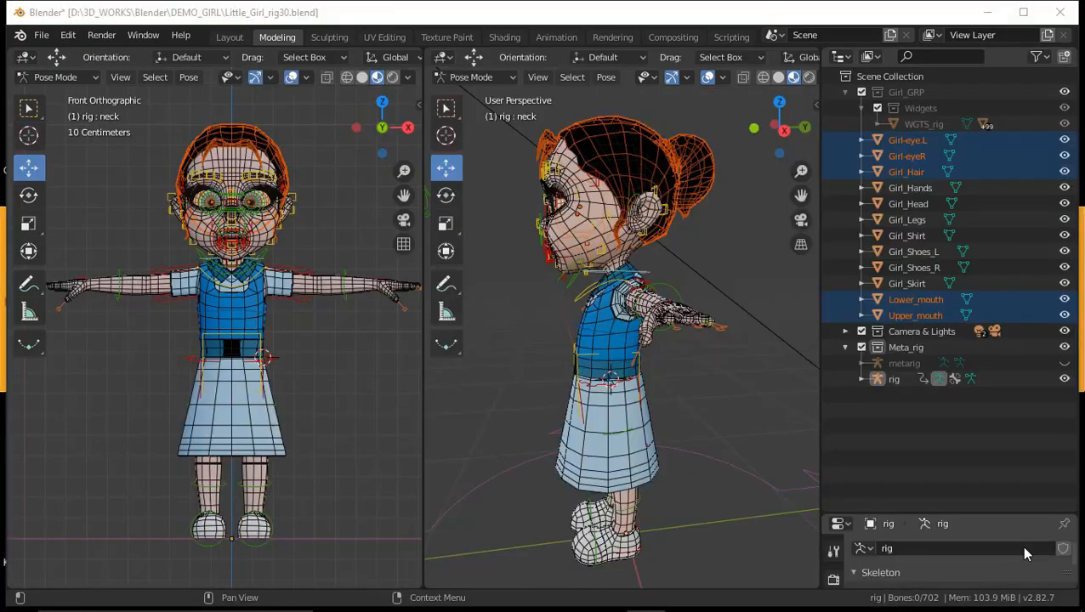
Switch from Pose Mode to Object Mode and clear the current object selection
{"action": "scroll", "coordinate": [316, 381], "scroll_direction": "down", "scroll_amount": 1}
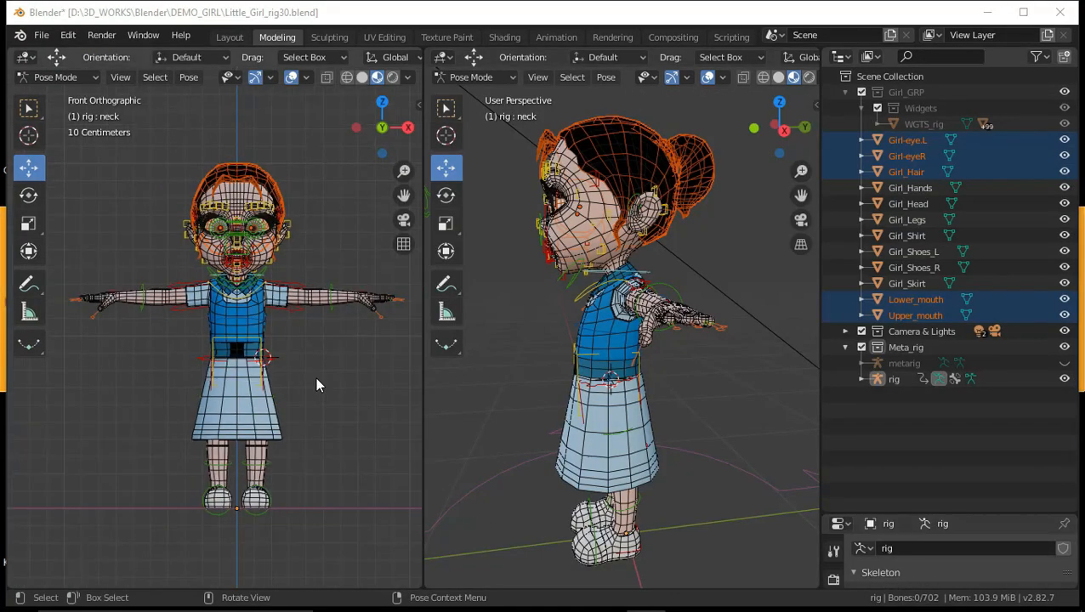
{"action": "key", "text": "ctrl+Tab"}
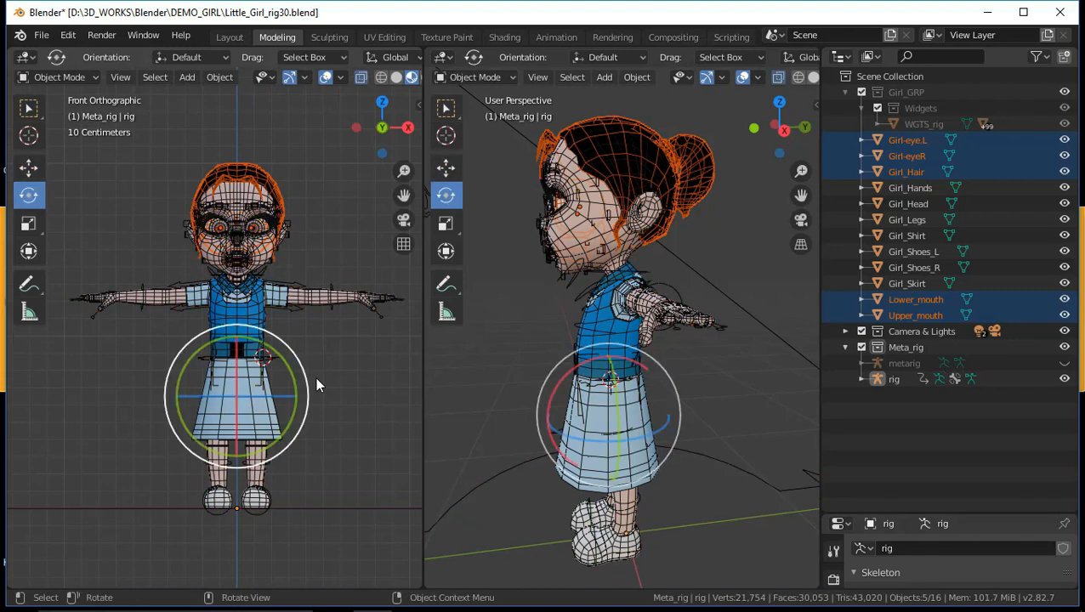
{"action": "left_click", "coordinate": [388, 372]}
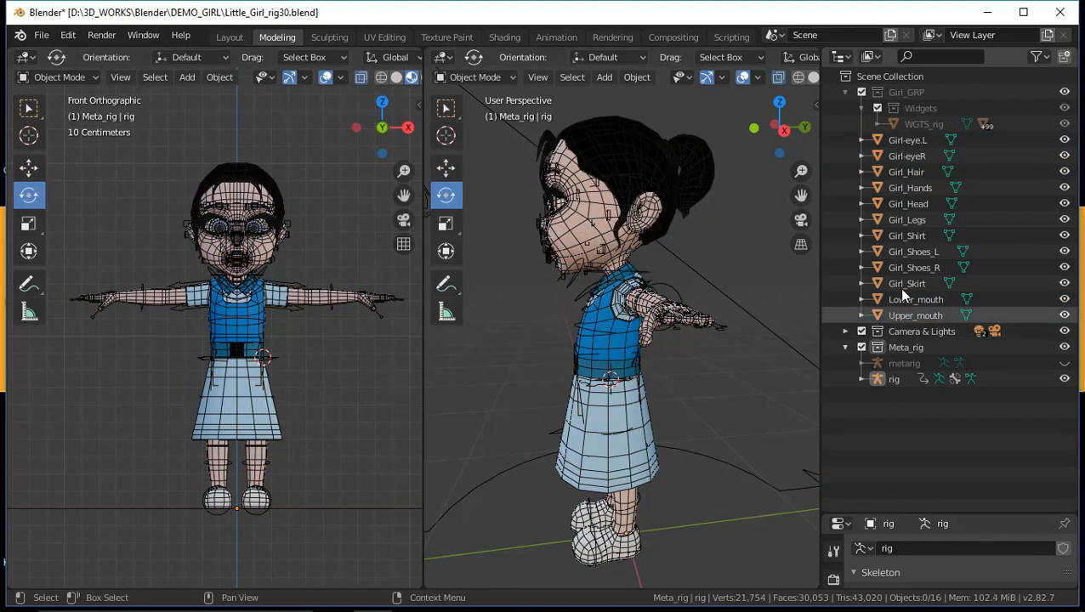
Move Girl-eye.L, Girl-eyeR, Girl_Hair, Lower_mouth and Upper_mouth together into a new collection named Non Deform
{"action": "left_click", "coordinate": [913, 141]}
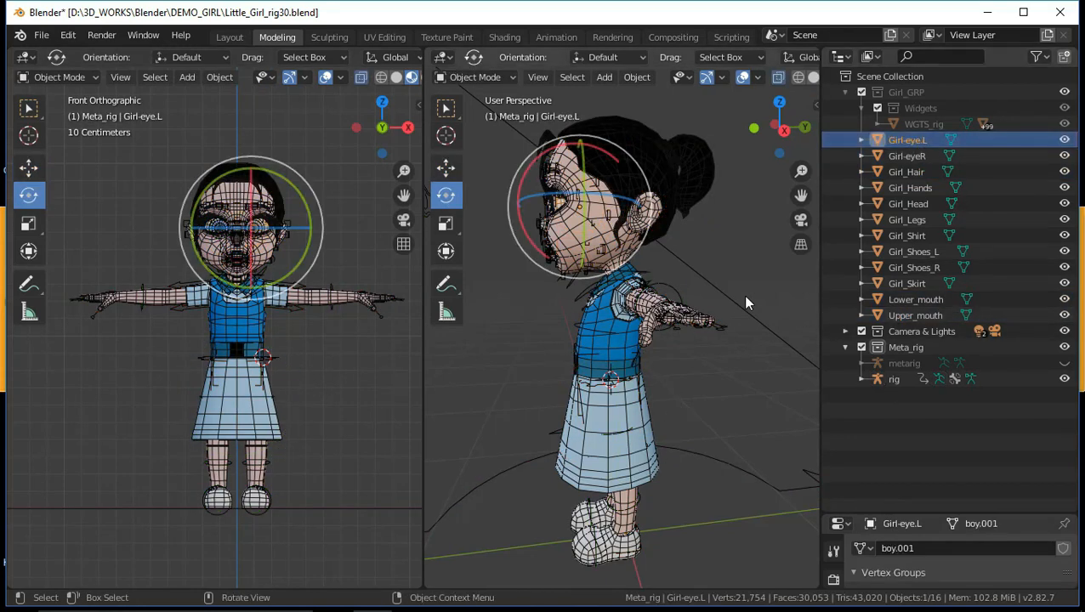
{"action": "left_click", "coordinate": [718, 316]}
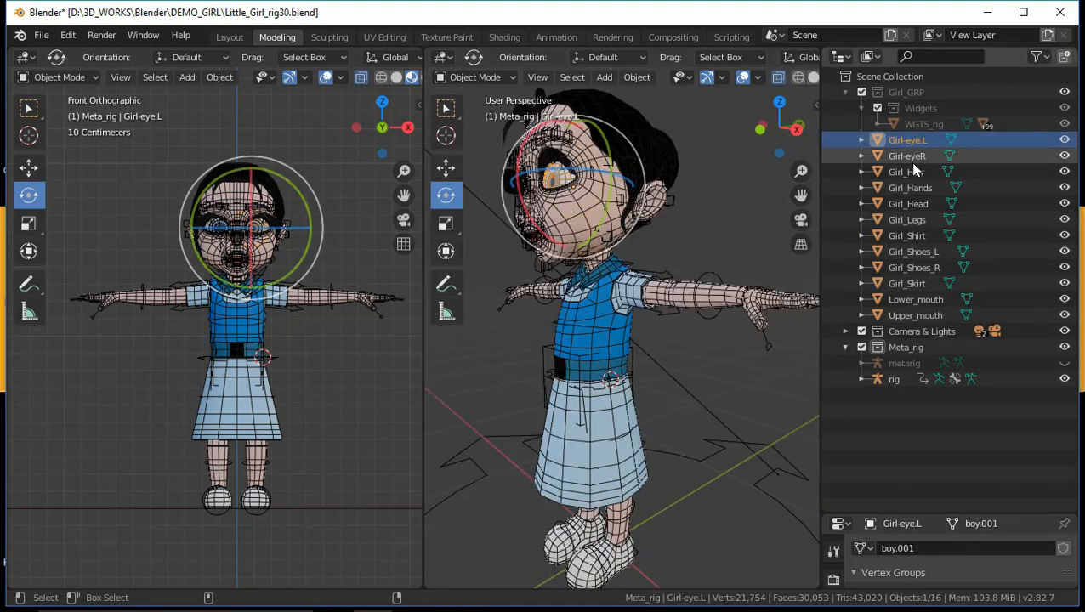
{"action": "left_click", "coordinate": [910, 160], "text": "ctrl"}
{"action": "left_click", "coordinate": [918, 174], "text": "ctrl"}
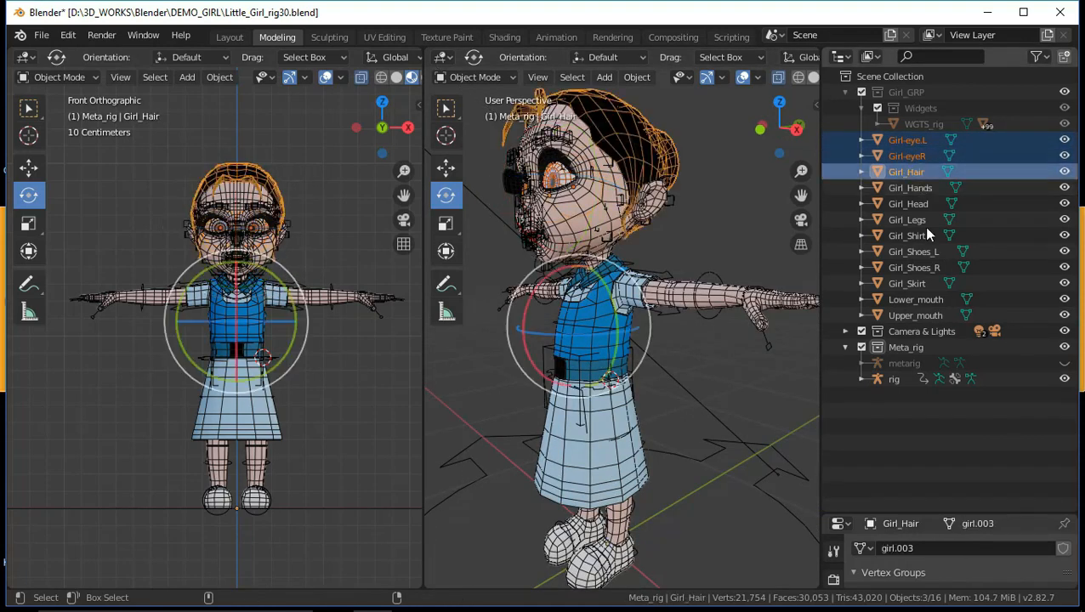
{"action": "left_click", "coordinate": [910, 305], "text": "ctrl"}
{"action": "left_click", "coordinate": [912, 314], "text": "ctrl"}
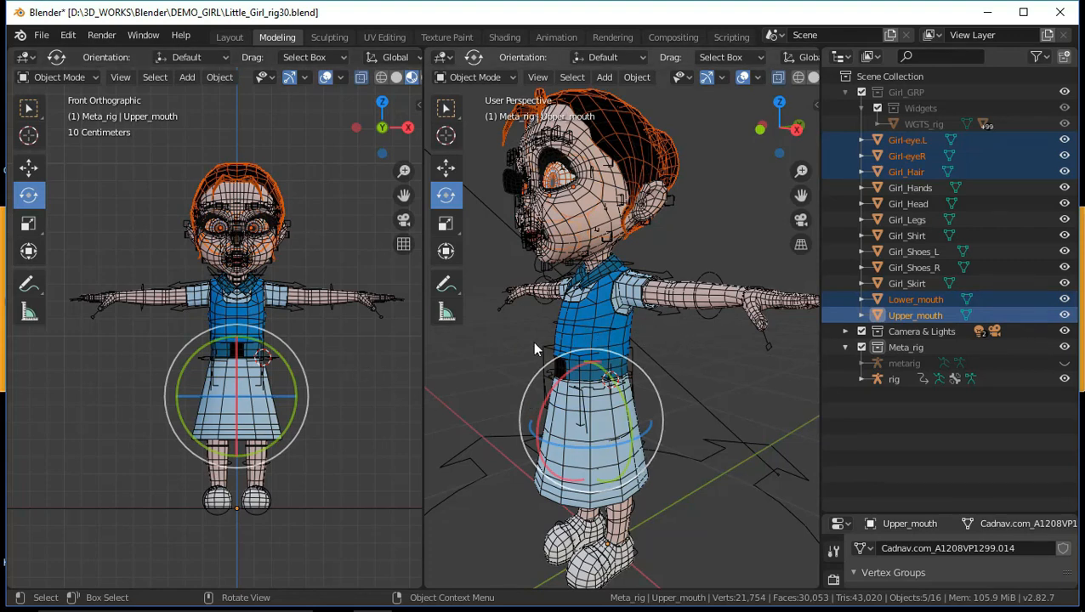
{"action": "key", "text": "m"}
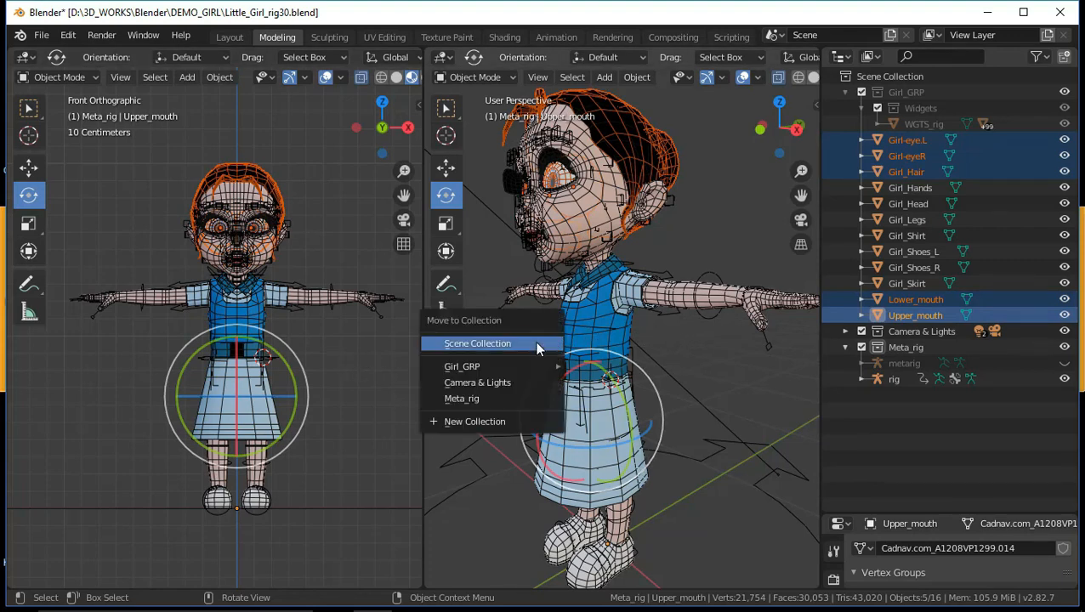
{"action": "left_click", "coordinate": [502, 419]}
{"action": "left_click", "coordinate": [544, 407]}
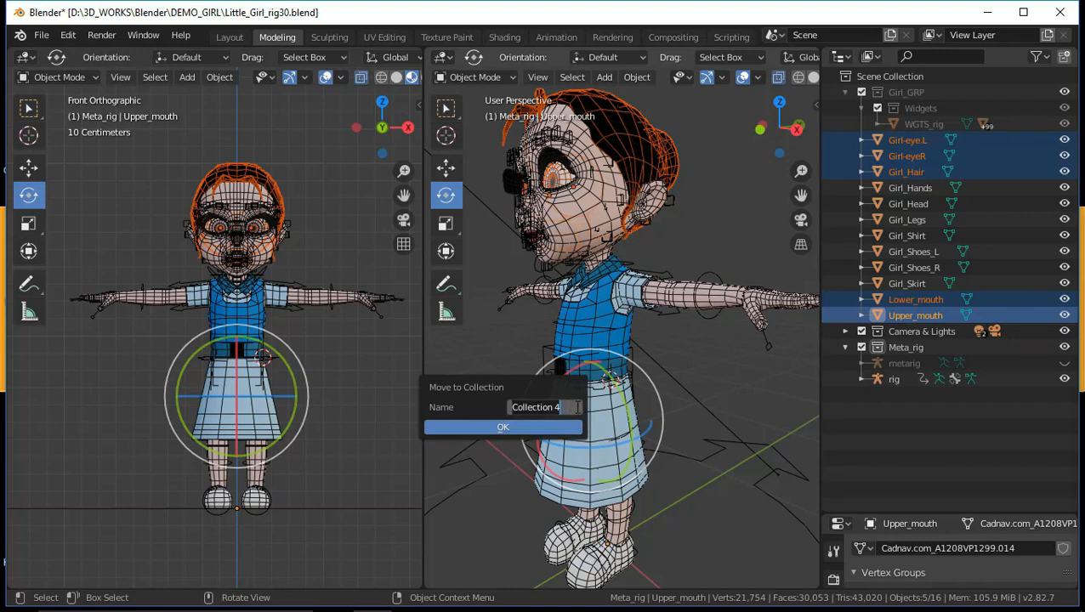
{"action": "type", "text": "Non"}
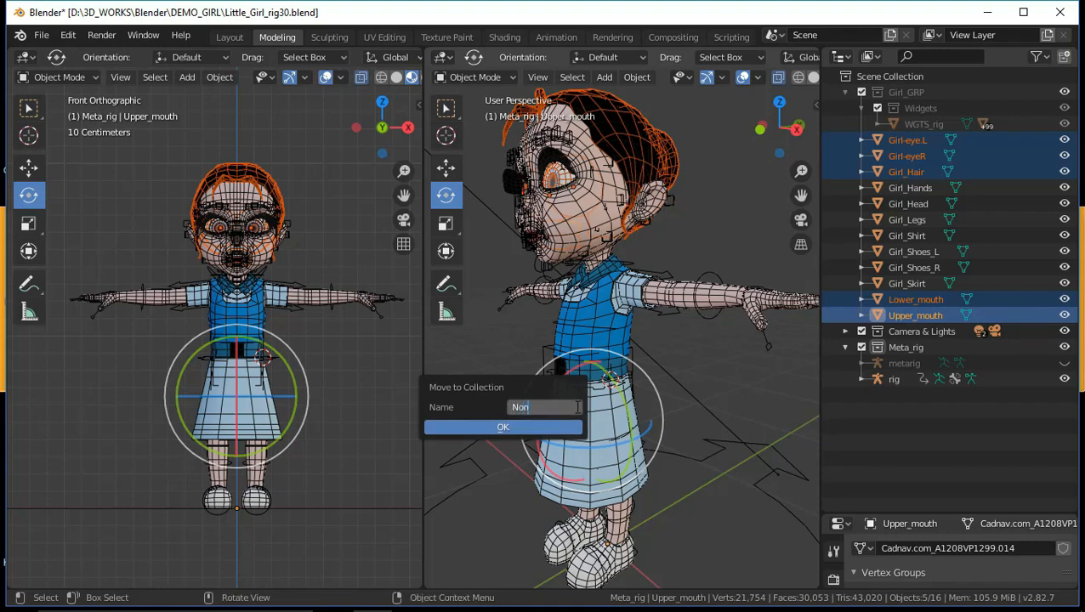
{"action": "type", "text": " Def"}
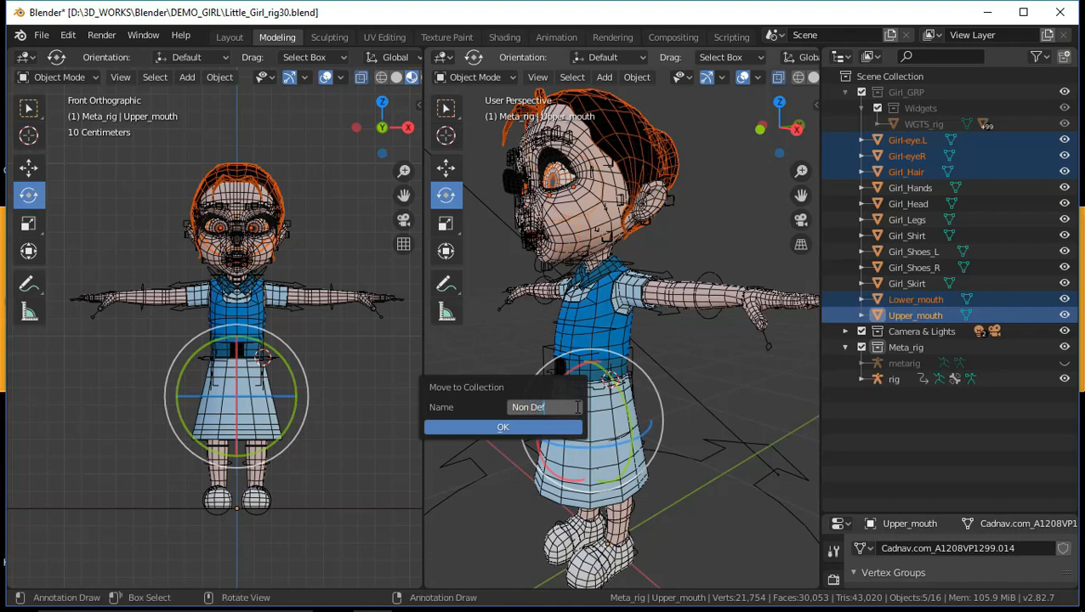
{"action": "type", "text": "orm"}
{"action": "left_click", "coordinate": [499, 428]}
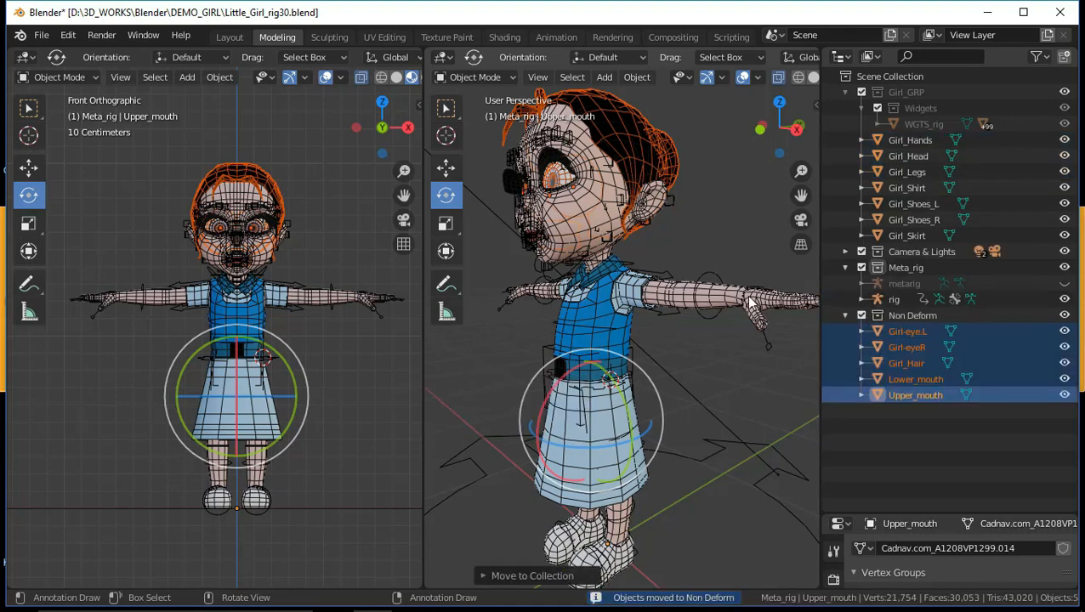
Collapse the Non Deform collection and hide the Girl_GRP collection from the viewport
{"action": "left_click", "coordinate": [834, 320]}
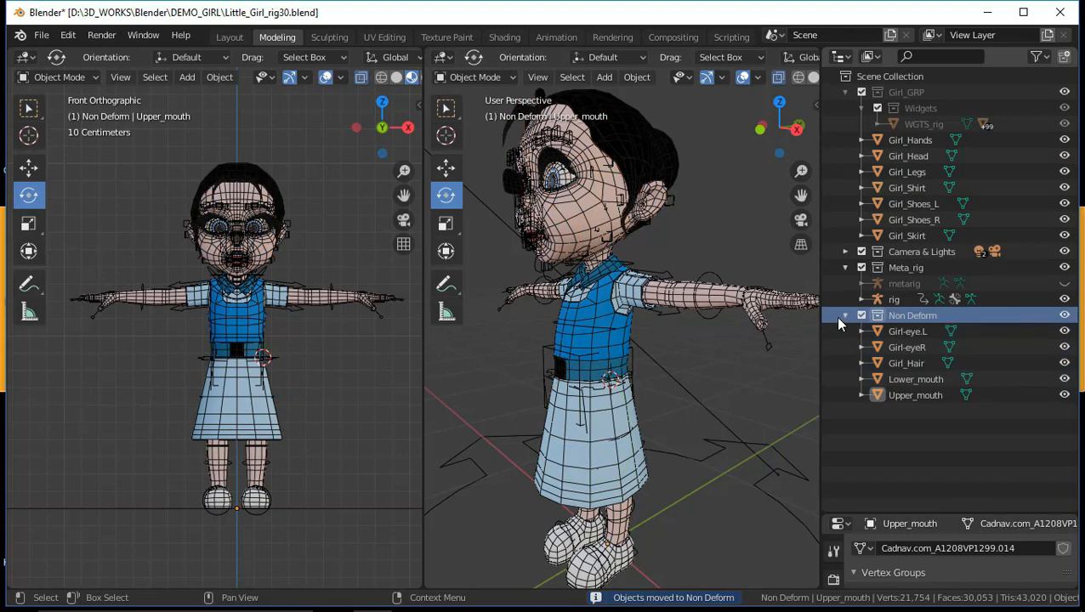
{"action": "left_click", "coordinate": [844, 315]}
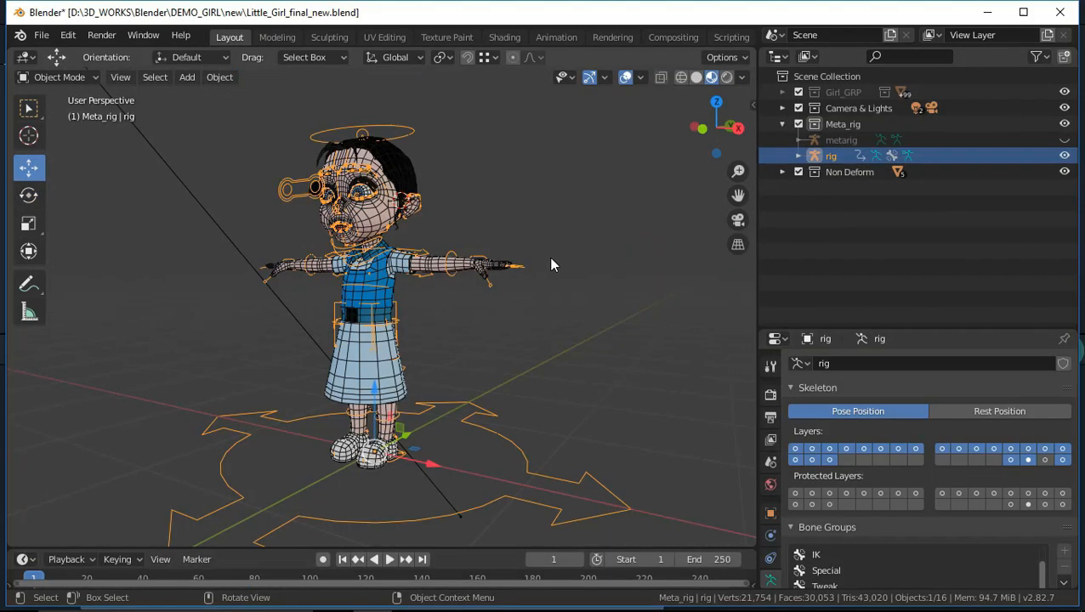
{"action": "middle_click_drag", "start_coordinate": [553, 266], "coordinate": [587, 290]}
{"action": "left_click", "coordinate": [1064, 92]}
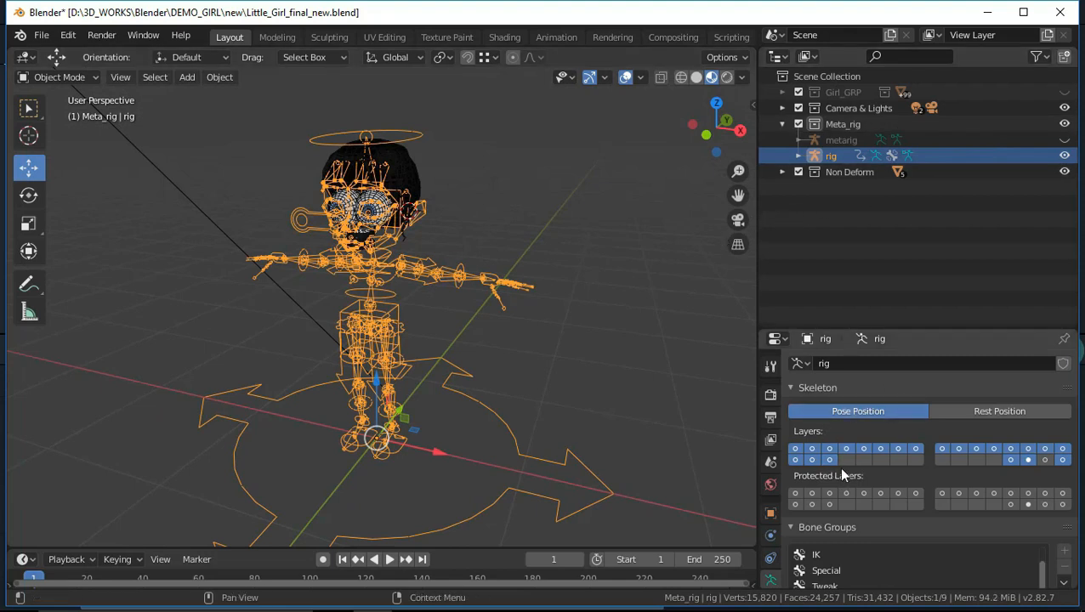
Limit the rig's visible bone layers to the 30th and 32nd layers
{"action": "left_click", "coordinate": [1027, 460]}
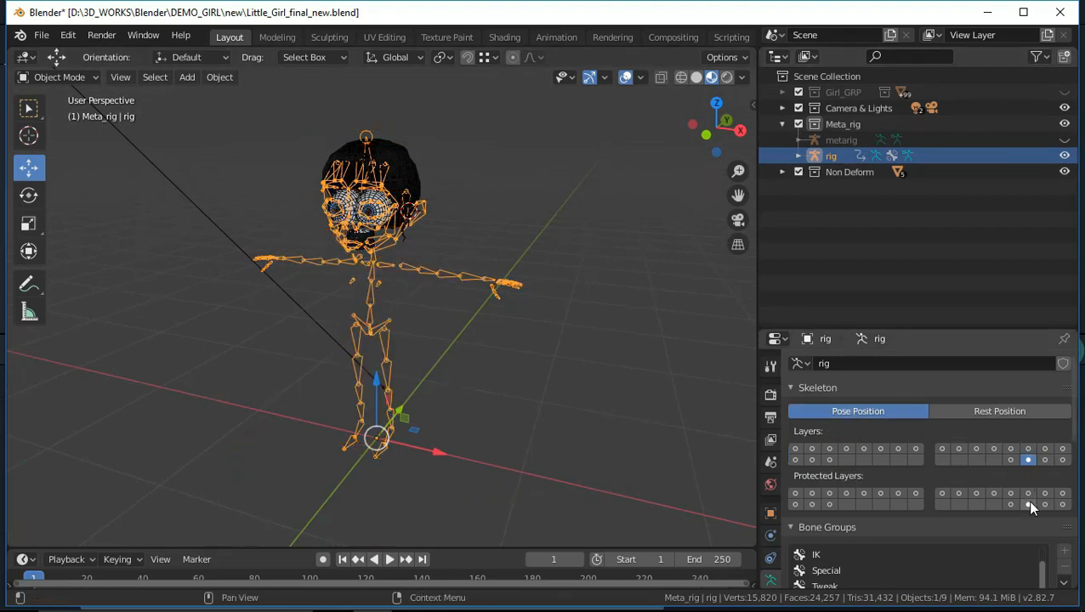
{"action": "left_click", "coordinate": [1063, 460], "text": "shift"}
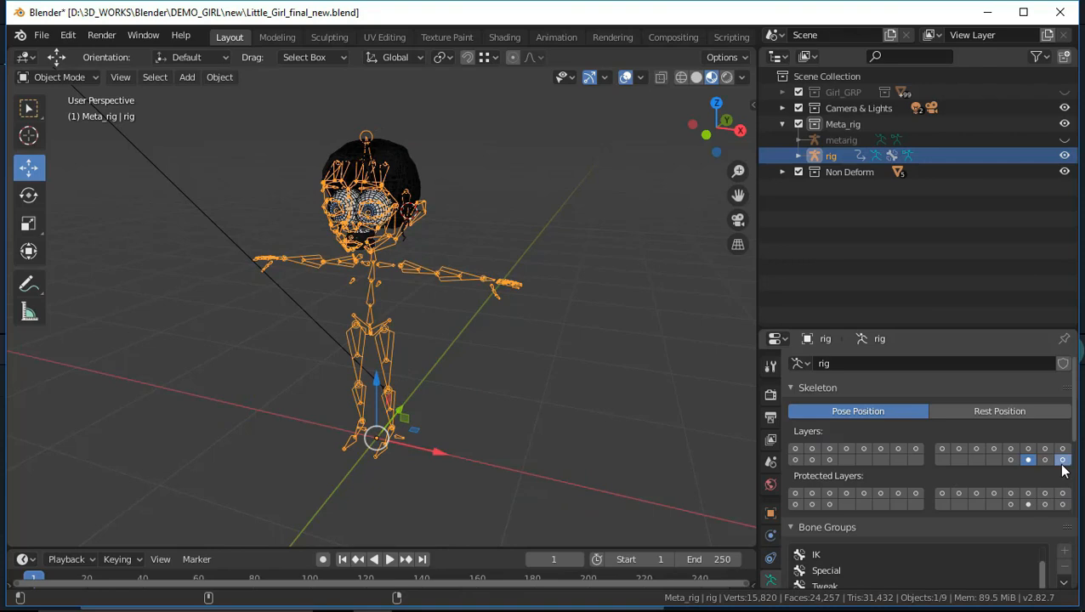
{"action": "middle_click_drag", "start_coordinate": [656, 346], "coordinate": [635, 312]}
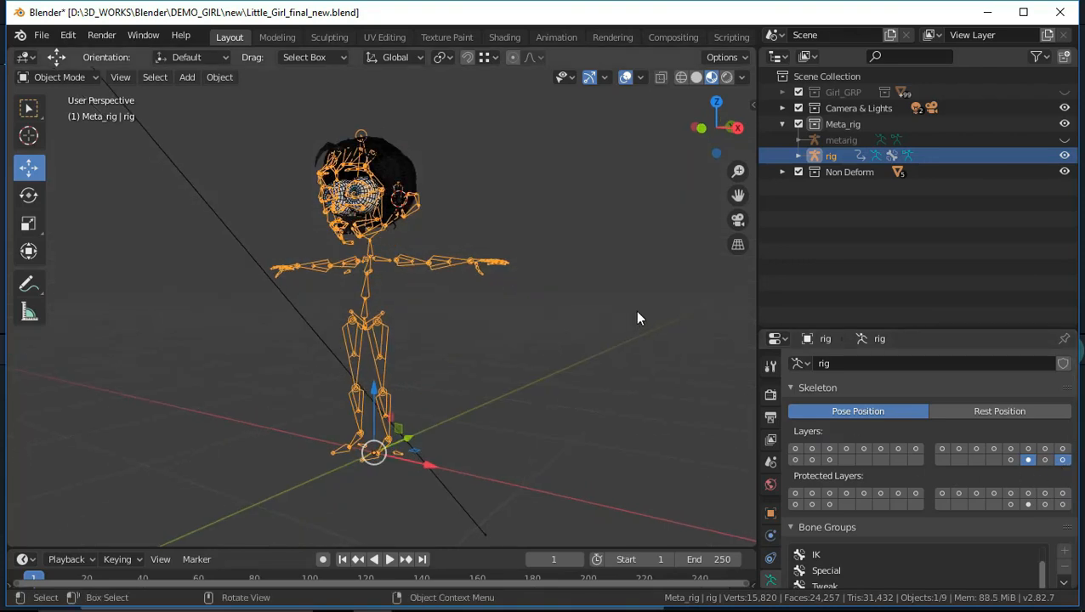
{"action": "middle_click_drag", "start_coordinate": [491, 302], "coordinate": [552, 379], "text": "shift"}
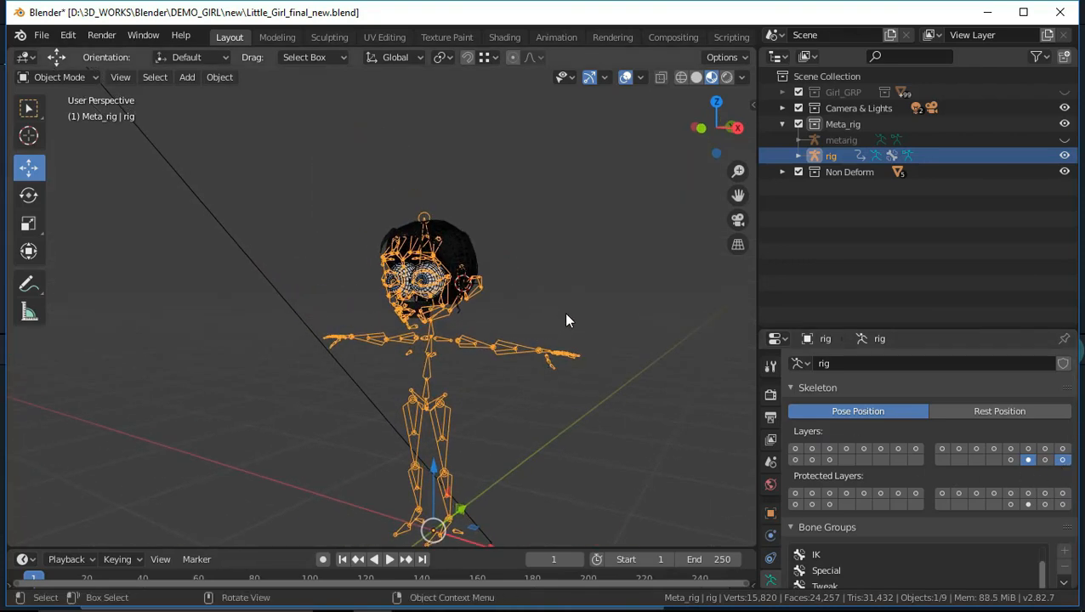
{"action": "middle_click_drag", "start_coordinate": [567, 320], "coordinate": [530, 317]}
Parent Girl_Hair to the rig's ORG-spine.006 head bone in Pose Mode, using the Bone parent type
{"action": "left_click", "coordinate": [441, 221]}
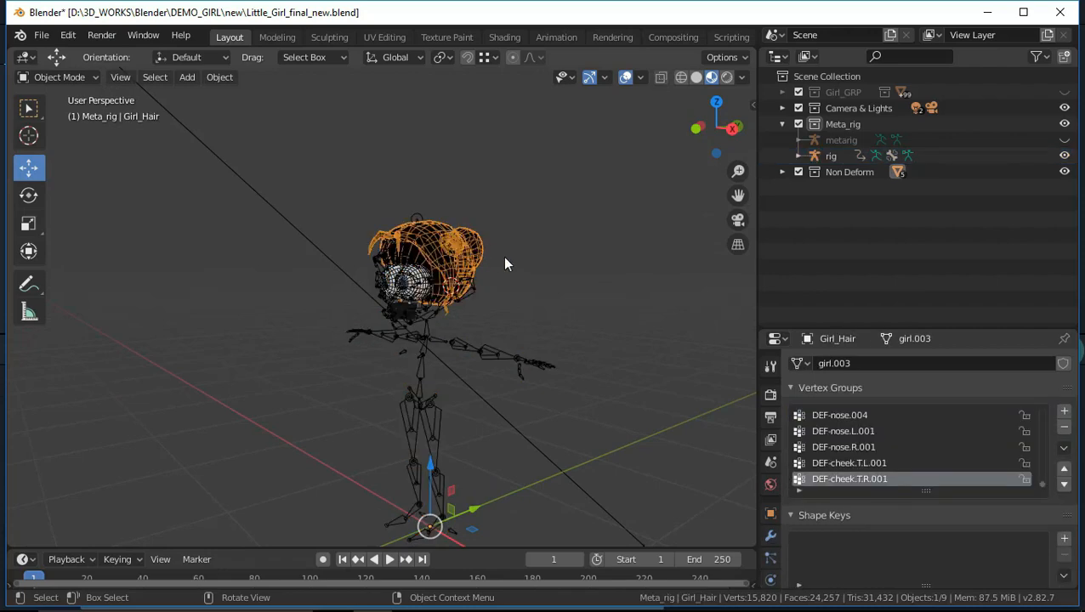
{"action": "scroll", "coordinate": [530, 288], "scroll_direction": "up", "scroll_amount": 2}
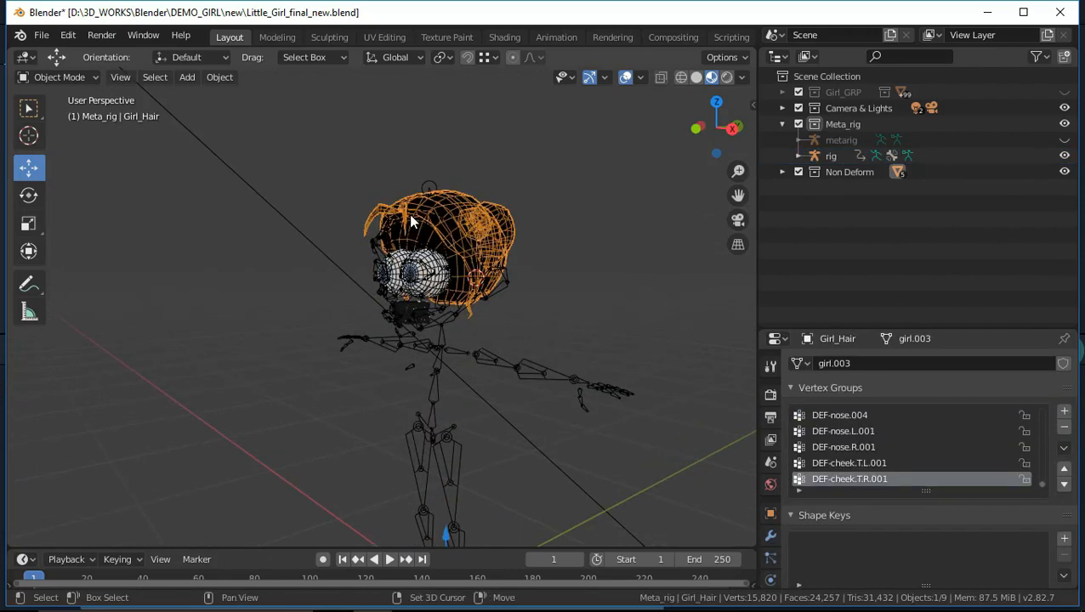
{"action": "left_click", "coordinate": [443, 334], "text": "shift"}
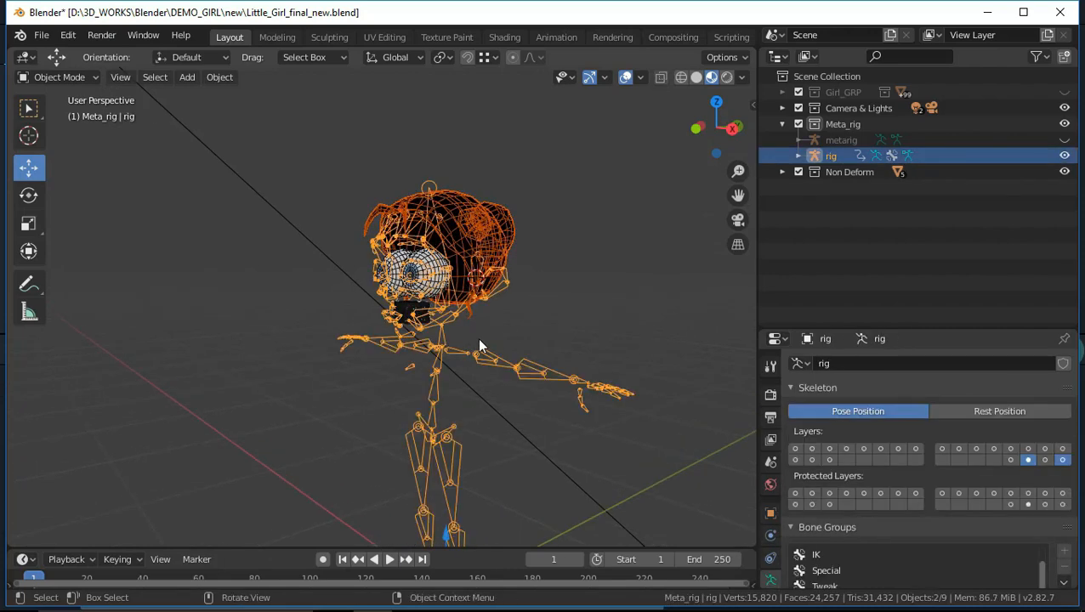
{"action": "key", "text": "ctrl+Tab"}
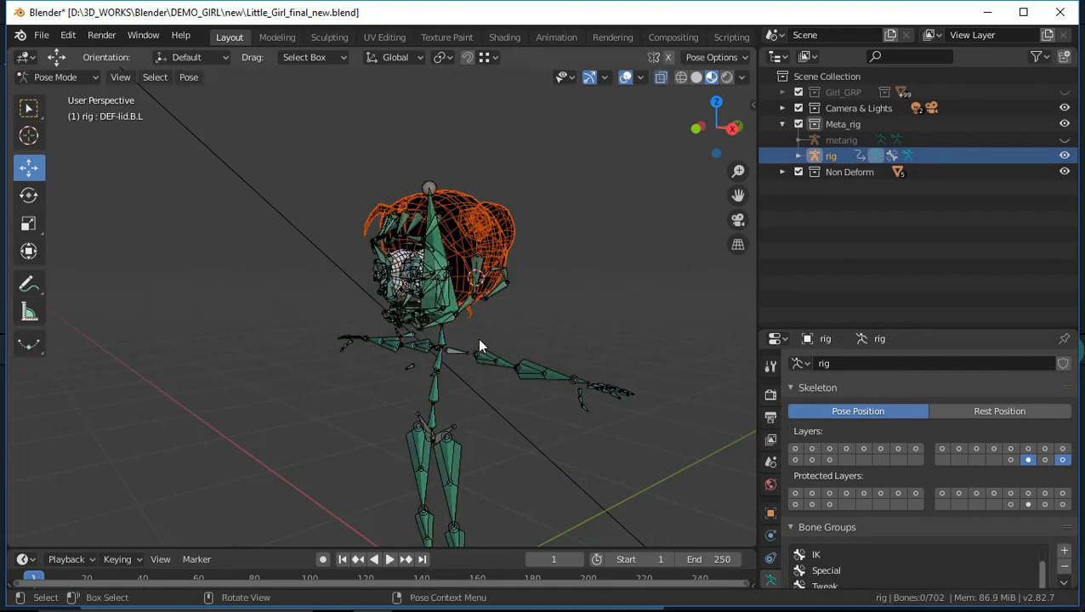
{"action": "scroll", "coordinate": [551, 301], "scroll_direction": "up", "scroll_amount": 2}
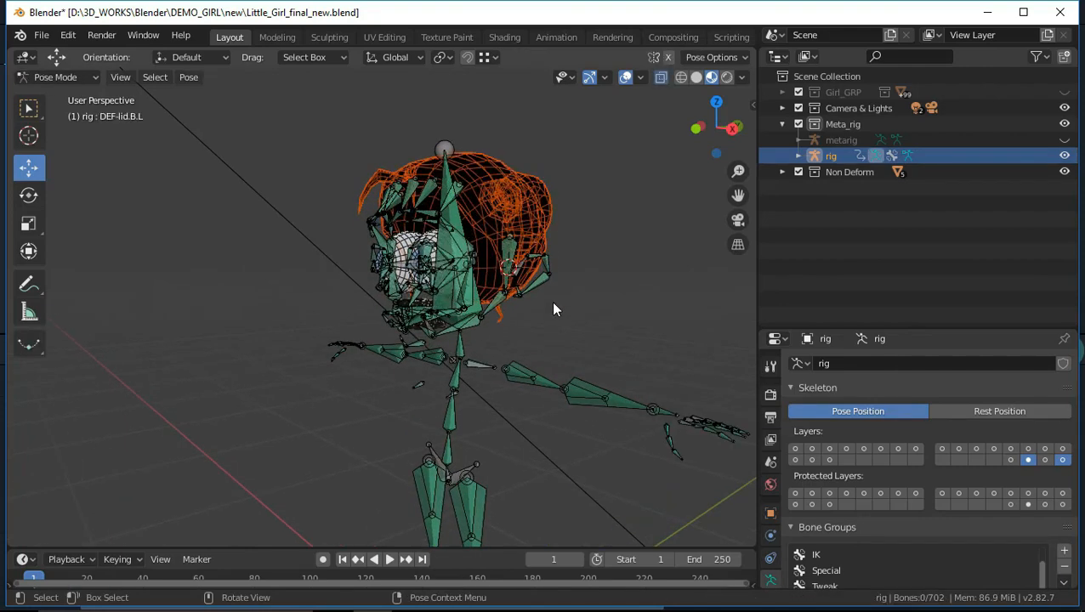
{"action": "left_click", "coordinate": [457, 223]}
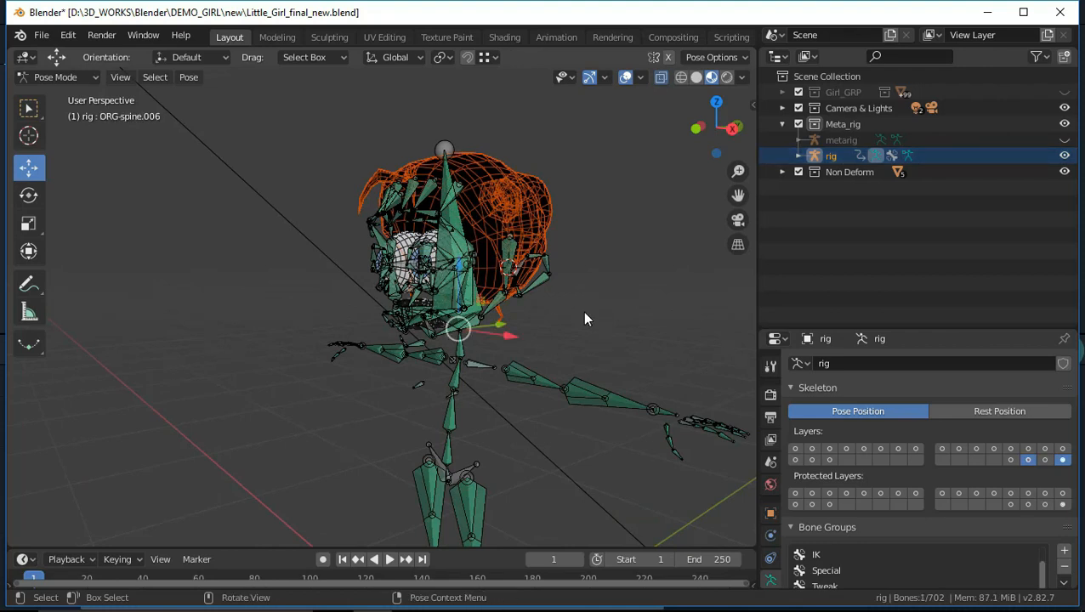
{"action": "scroll", "coordinate": [585, 319], "scroll_direction": "down", "scroll_amount": 1}
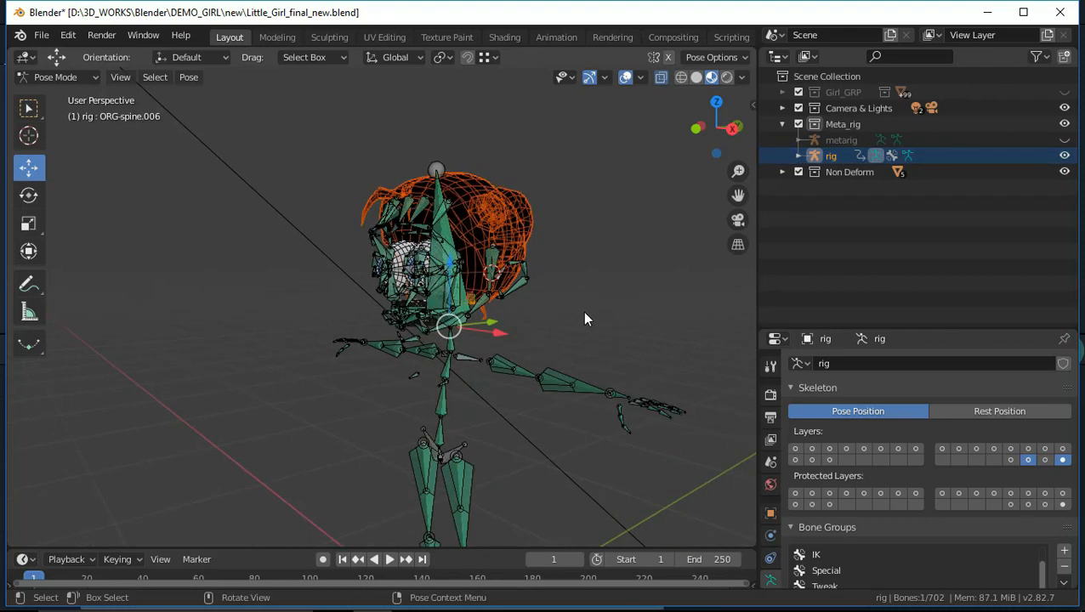
{"action": "key", "text": "ctrl+p"}
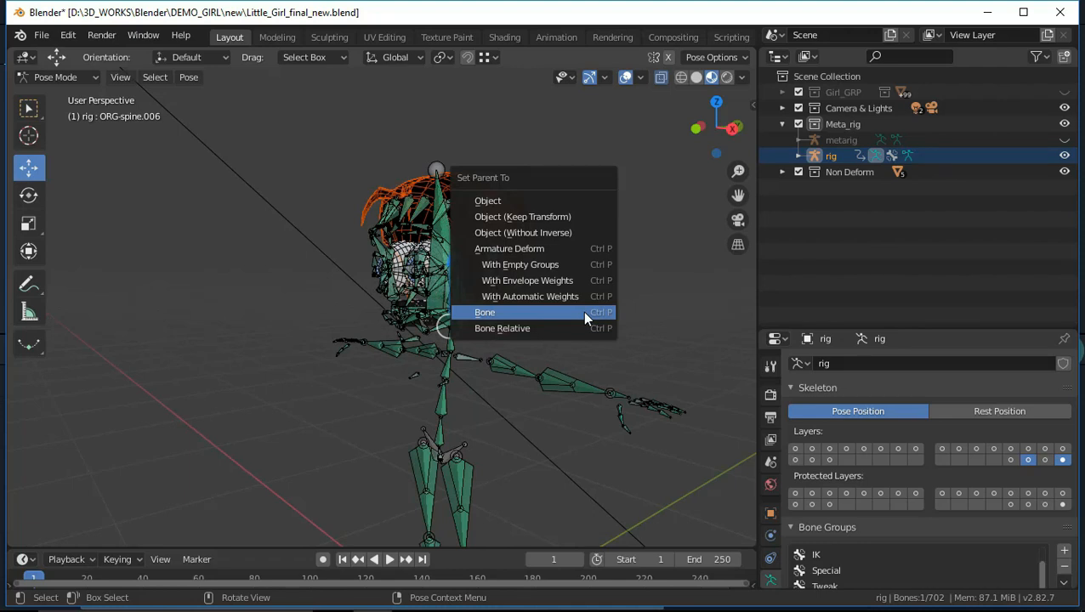
{"action": "left_click", "coordinate": [584, 317]}
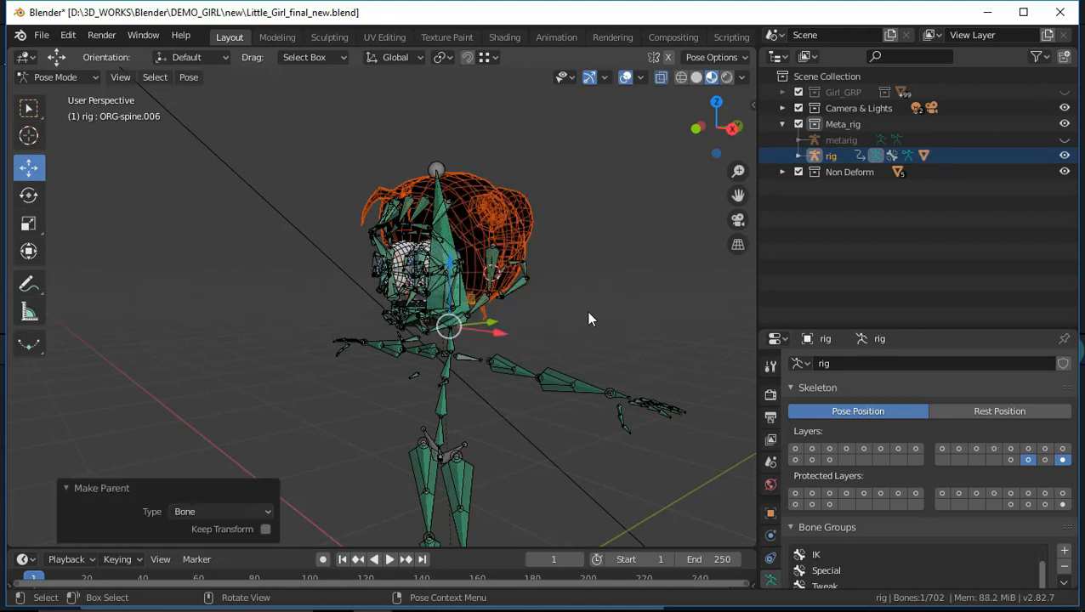
Switch the viewport to wireframe shading and parent Girl-eye.L to the rig's ORG-eye.L bone with the Bone type
{"action": "left_click", "coordinate": [49, 75]}
{"action": "left_click", "coordinate": [51, 90]}
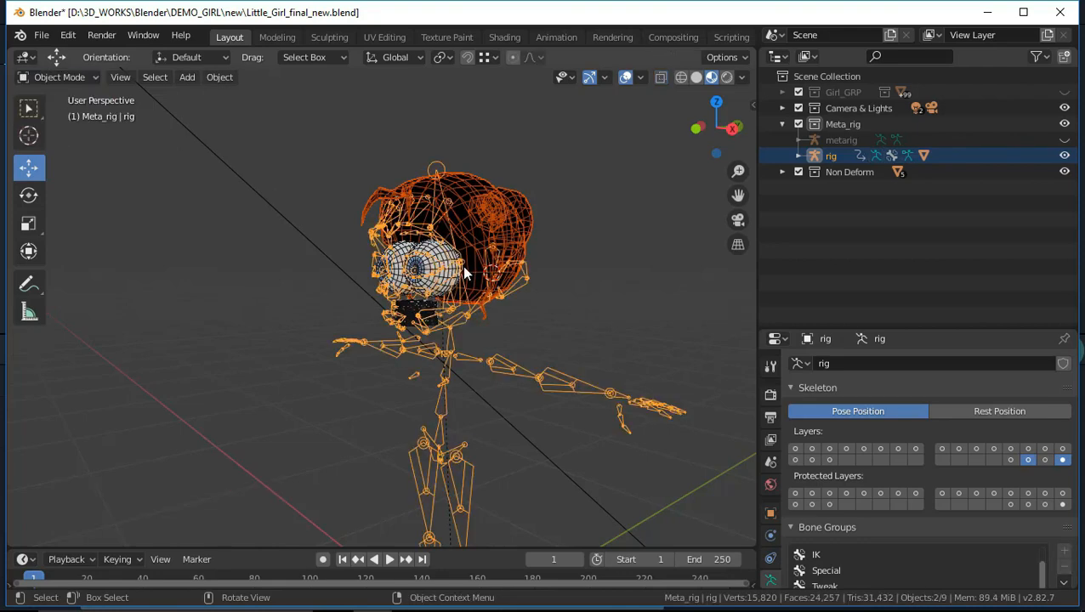
{"action": "scroll", "coordinate": [468, 265], "scroll_direction": "up", "scroll_amount": 2}
{"action": "left_click", "coordinate": [453, 242]}
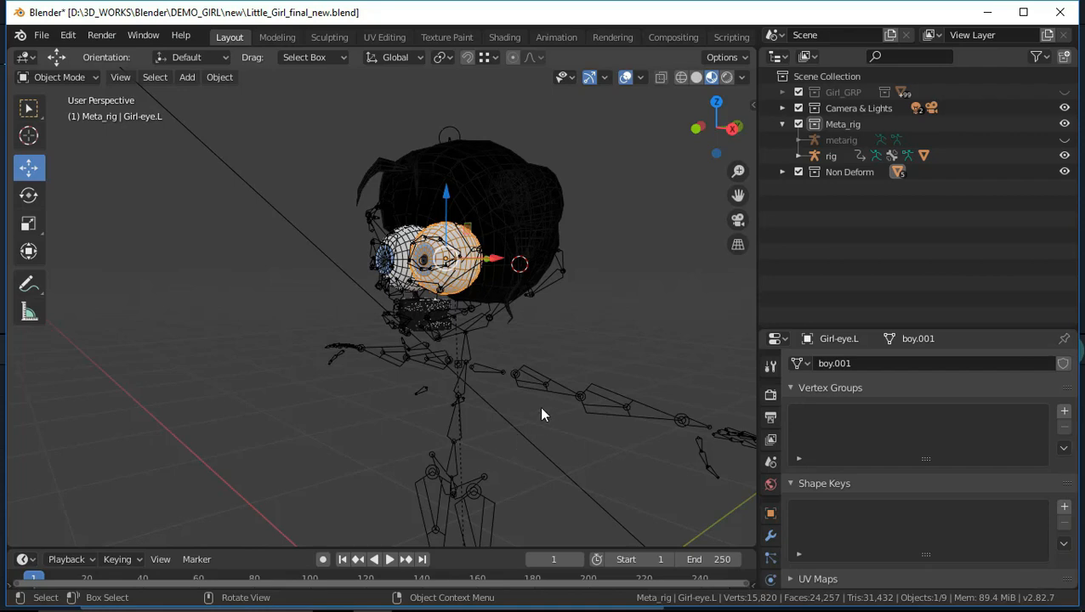
{"action": "left_click", "coordinate": [535, 382], "text": "shift"}
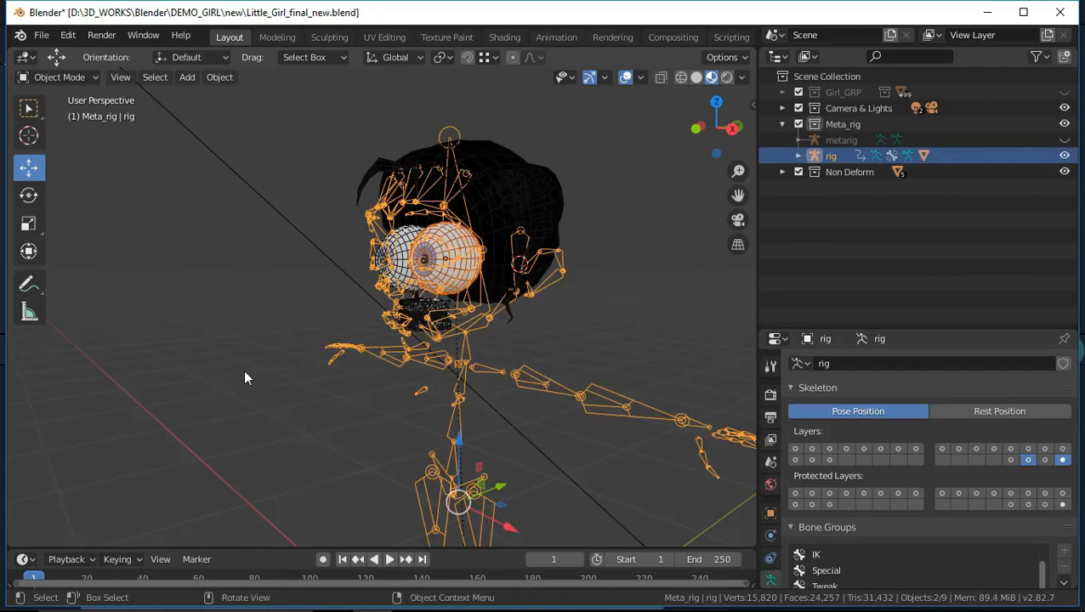
{"action": "key", "text": "ctrl+Tab"}
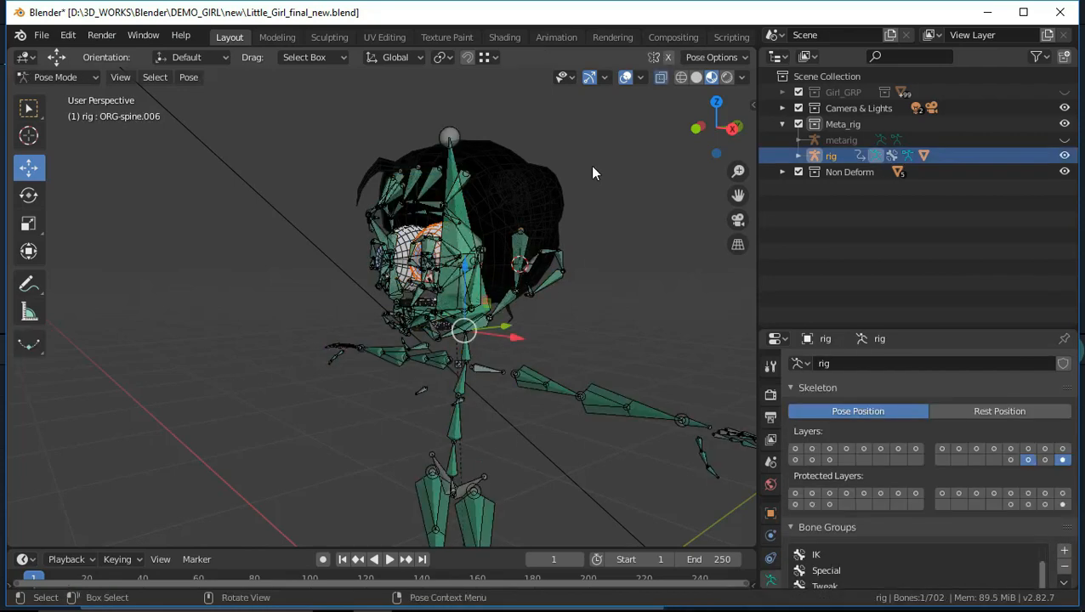
{"action": "left_click", "coordinate": [681, 77]}
{"action": "scroll", "coordinate": [526, 255], "scroll_direction": "up", "scroll_amount": 3}
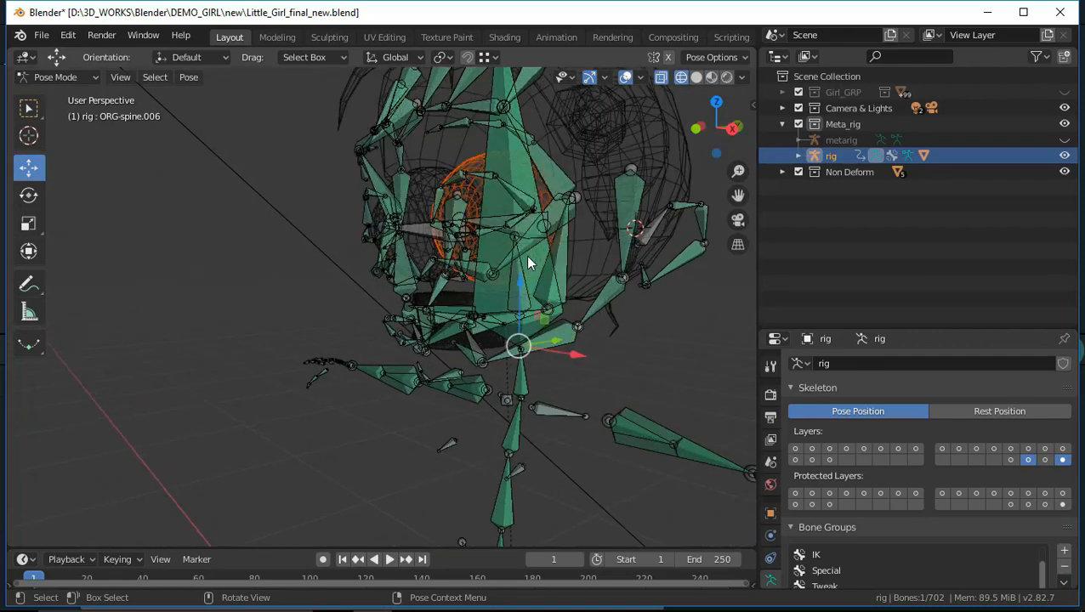
{"action": "mouse_move", "coordinate": [521, 275]}
{"action": "middle_mouse_down"}
{"action": "mouse_move", "coordinate": [533, 302]}
{"action": "mouse_move", "coordinate": [522, 283]}
{"action": "middle_mouse_up"}
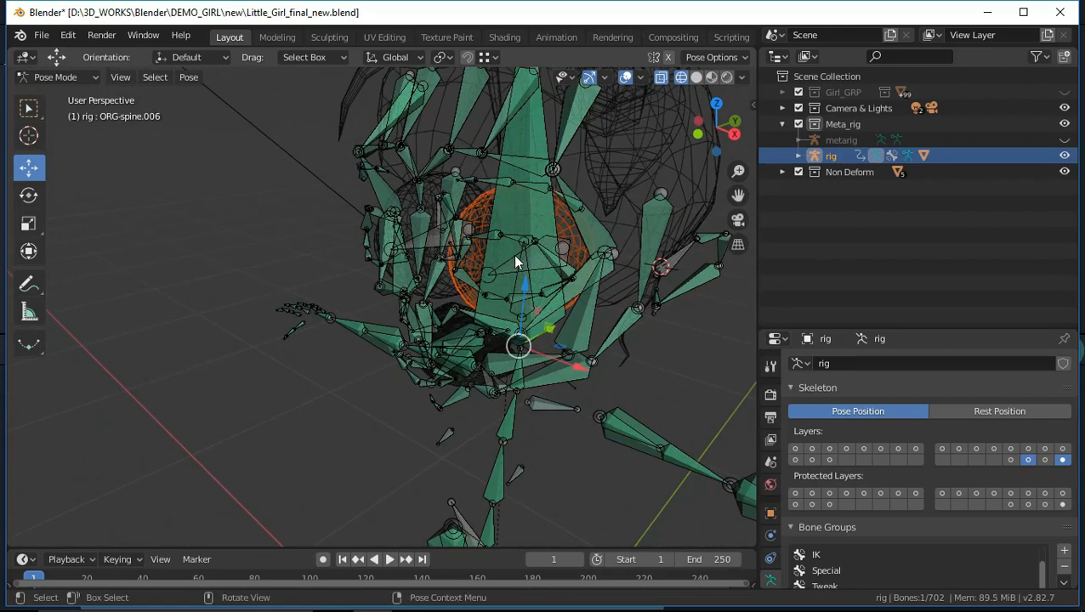
{"action": "left_click", "coordinate": [513, 255]}
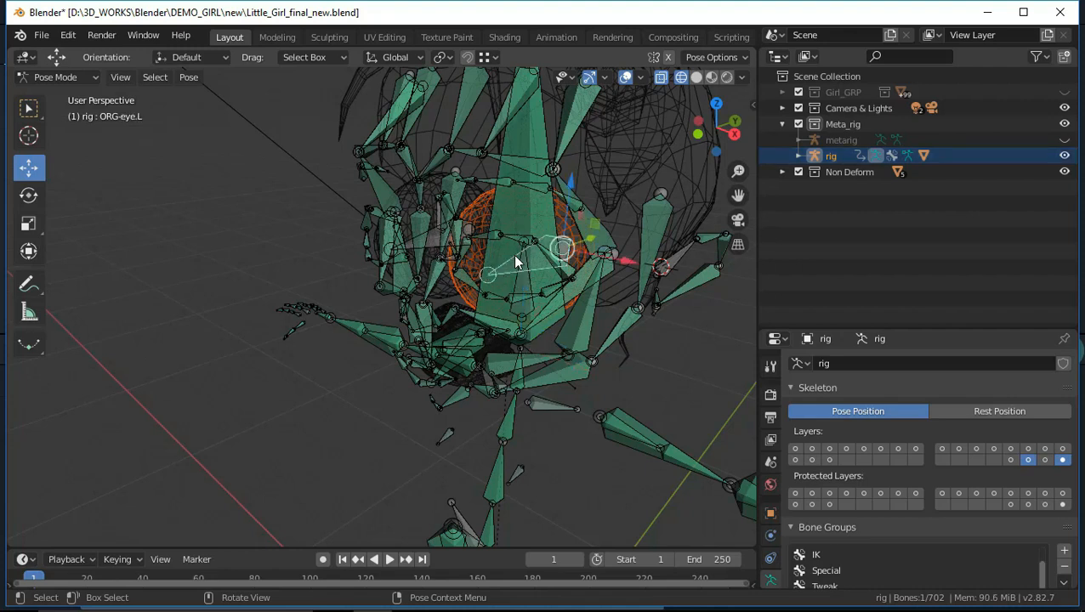
{"action": "key", "text": "ctrl+p"}
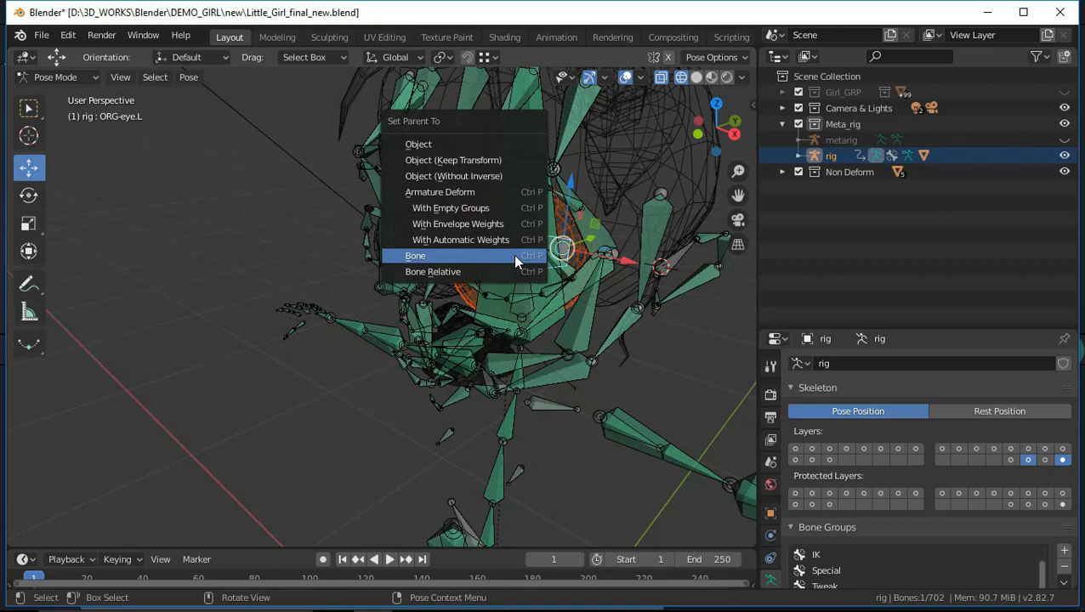
{"action": "left_click", "coordinate": [514, 255]}
Return to Object Mode and parent Girl-eye.R to the rig's ORG-eye.R bone with the Bone type
{"action": "middle_click_drag", "start_coordinate": [515, 255], "coordinate": [448, 293]}
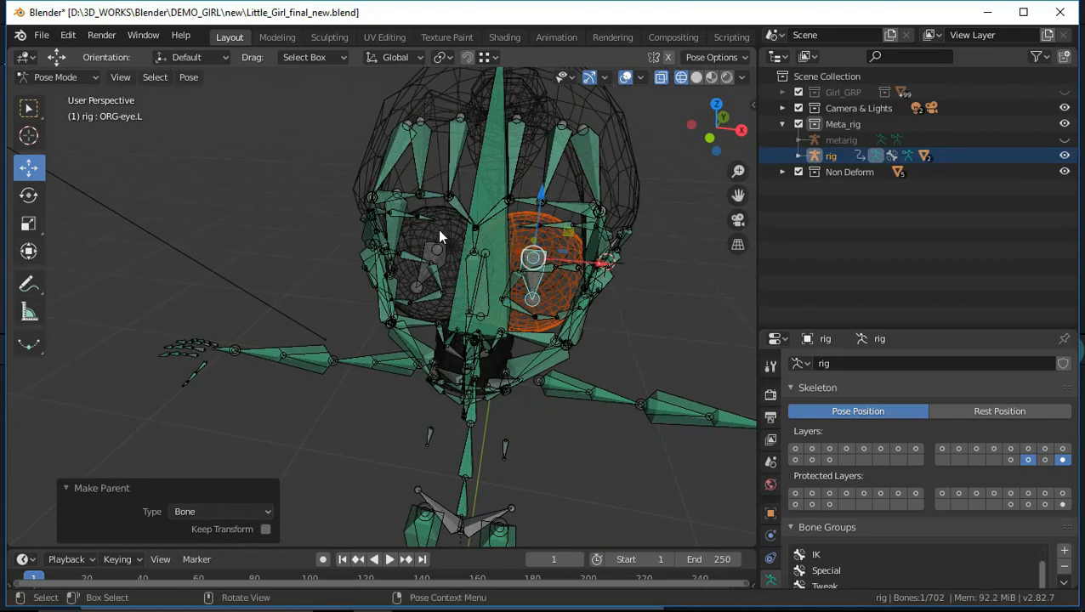
{"action": "left_click", "coordinate": [78, 79]}
{"action": "left_click", "coordinate": [77, 96]}
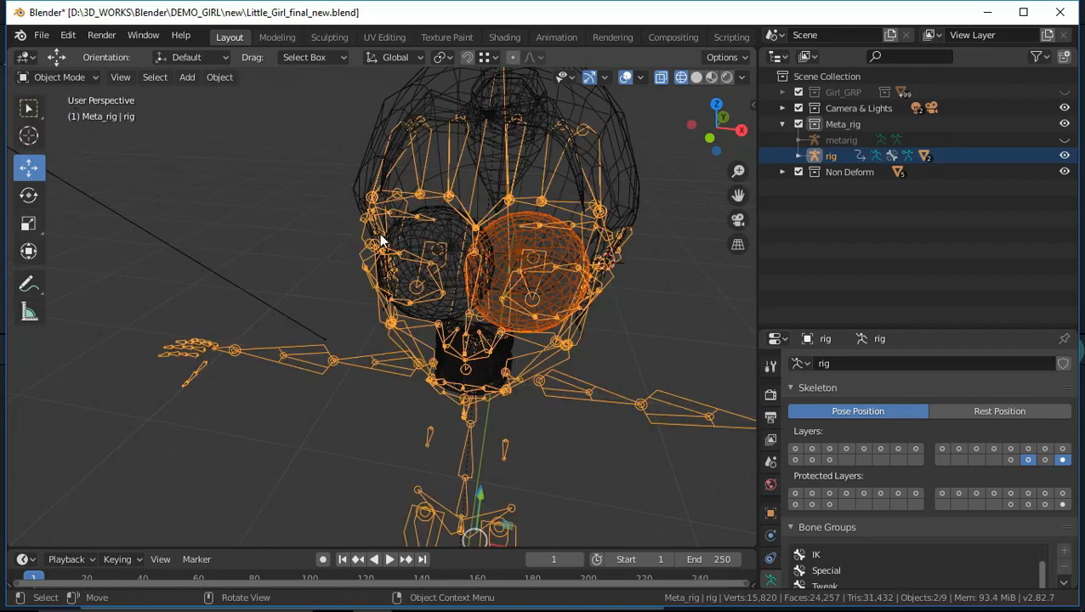
{"action": "left_click", "coordinate": [414, 237]}
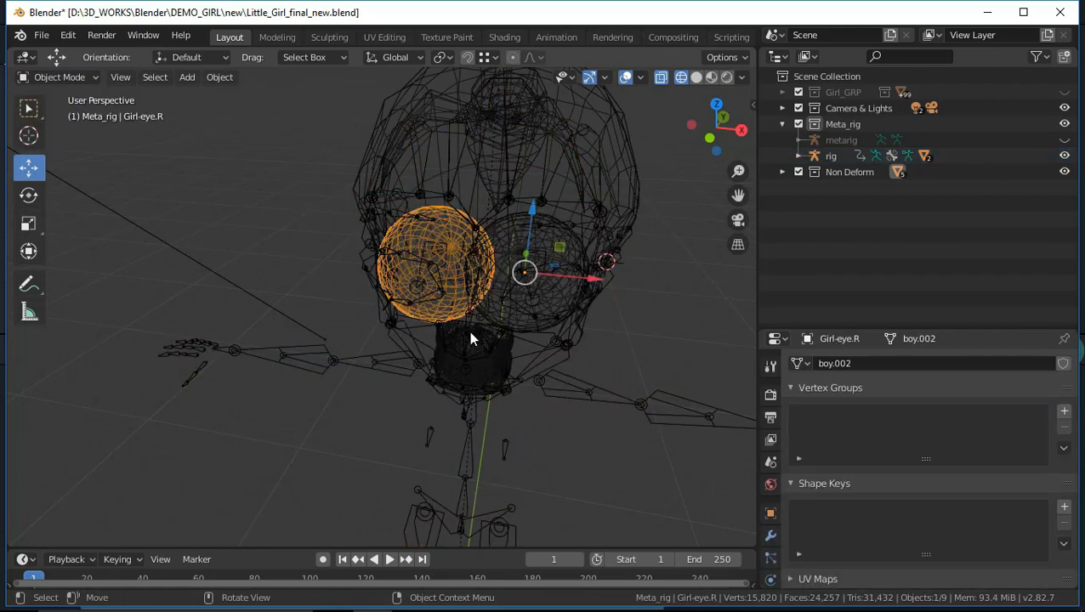
{"action": "scroll", "coordinate": [470, 339], "scroll_direction": "up", "scroll_amount": 1}
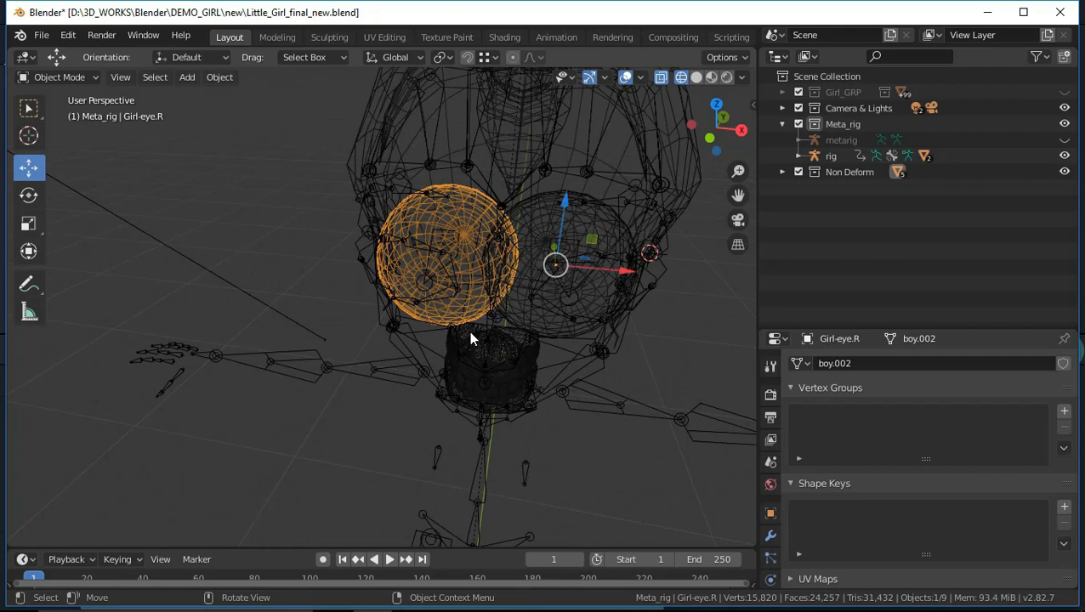
{"action": "left_click", "coordinate": [378, 358], "text": "shift"}
{"action": "key", "text": "ctrl+Tab"}
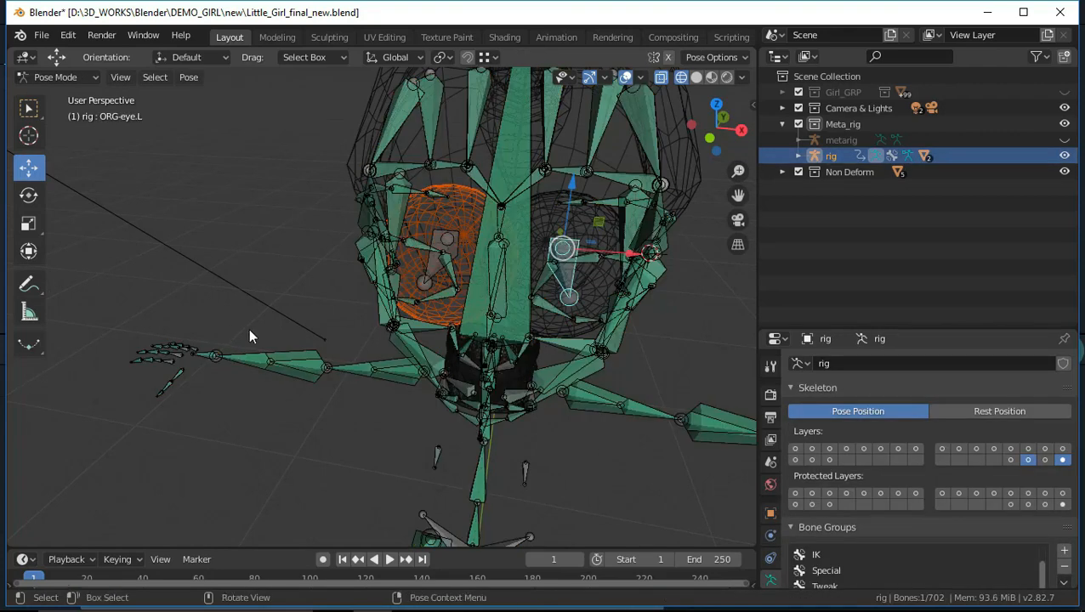
{"action": "left_click", "coordinate": [438, 243]}
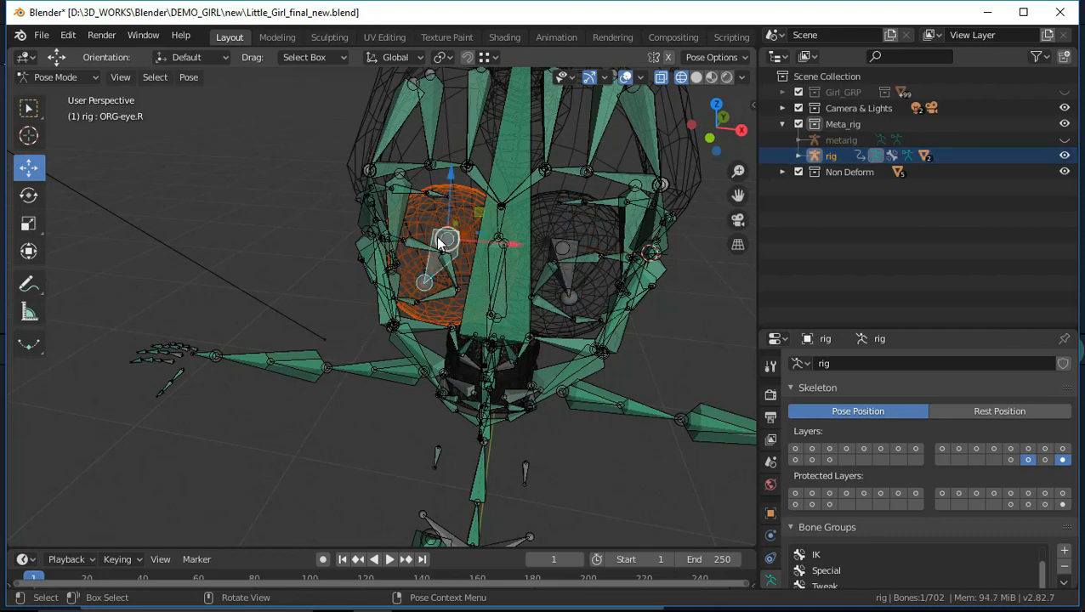
{"action": "key", "text": "ctrl+p"}
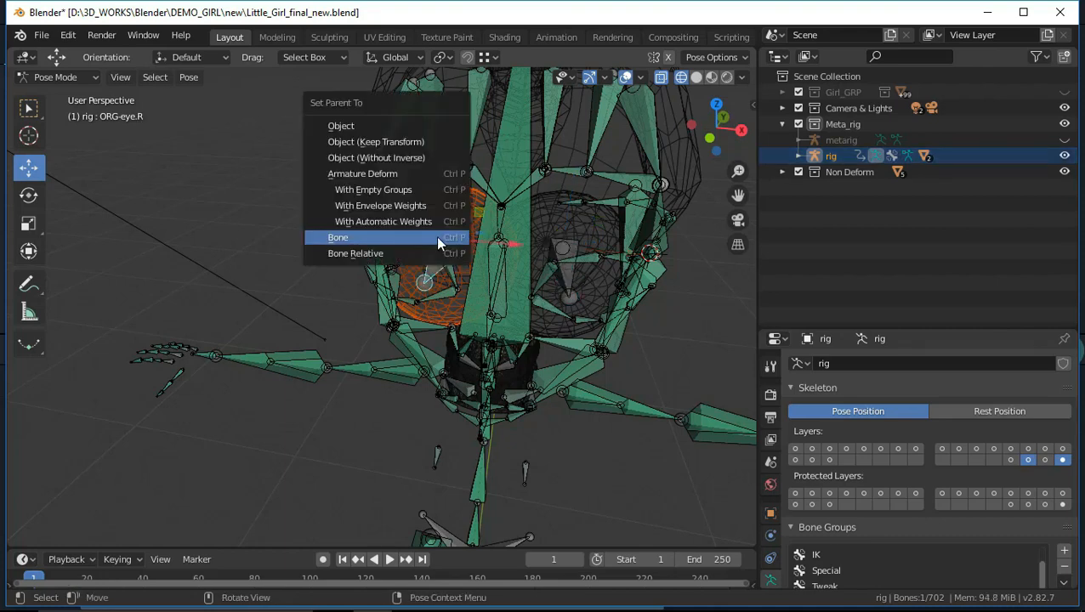
{"action": "left_click", "coordinate": [438, 241]}
Return to Object Mode and parent Upper_mouth to the rig's ORG-teeth.T bone with the Bone type
{"action": "middle_click_drag", "start_coordinate": [667, 360], "coordinate": [613, 321]}
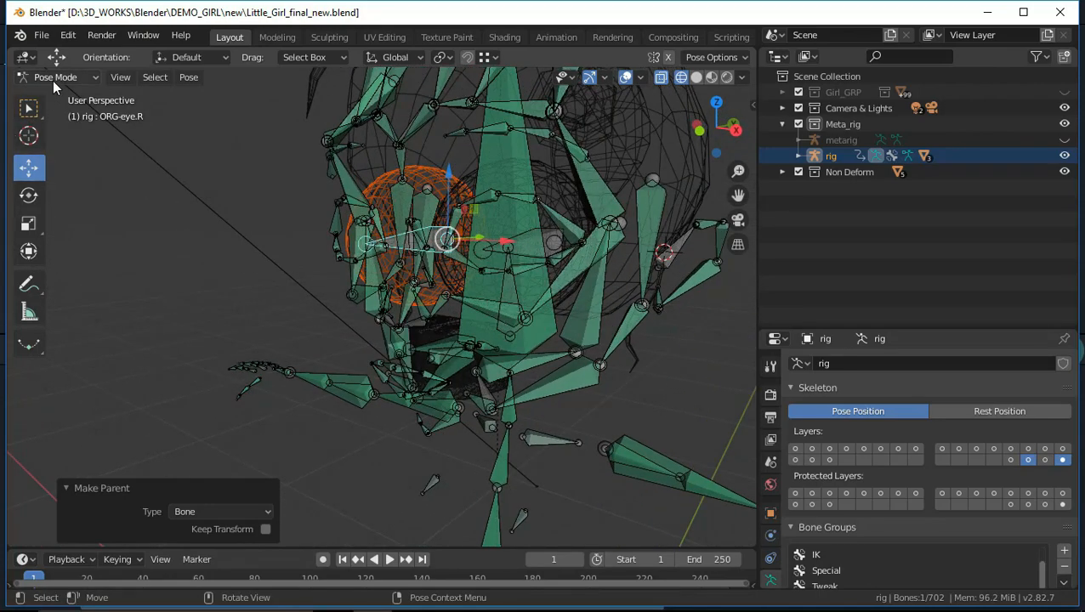
{"action": "left_click", "coordinate": [53, 79]}
{"action": "left_click", "coordinate": [56, 94]}
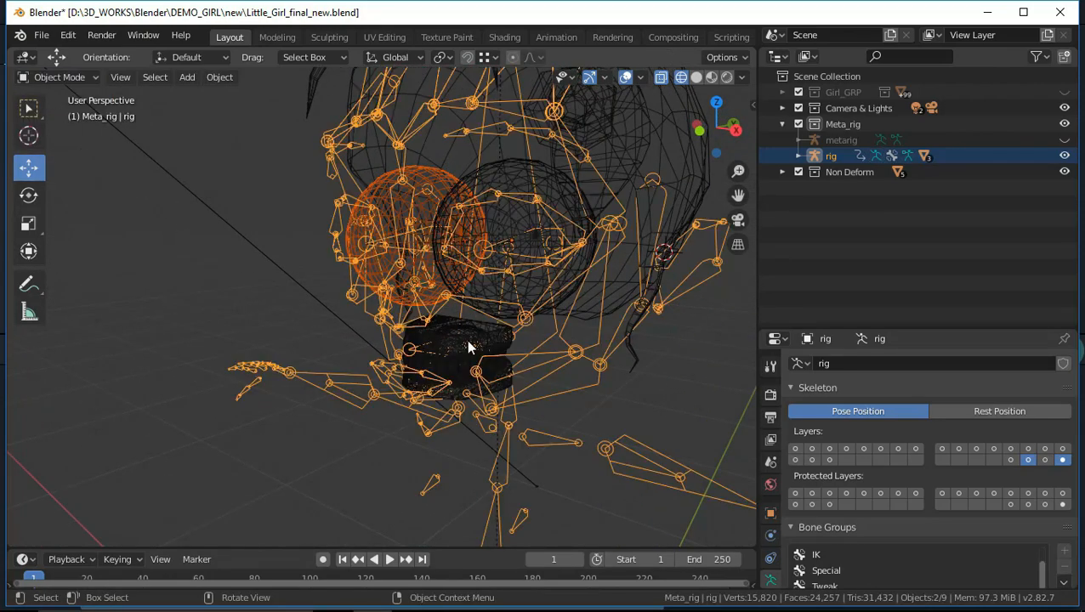
{"action": "left_click", "coordinate": [497, 337]}
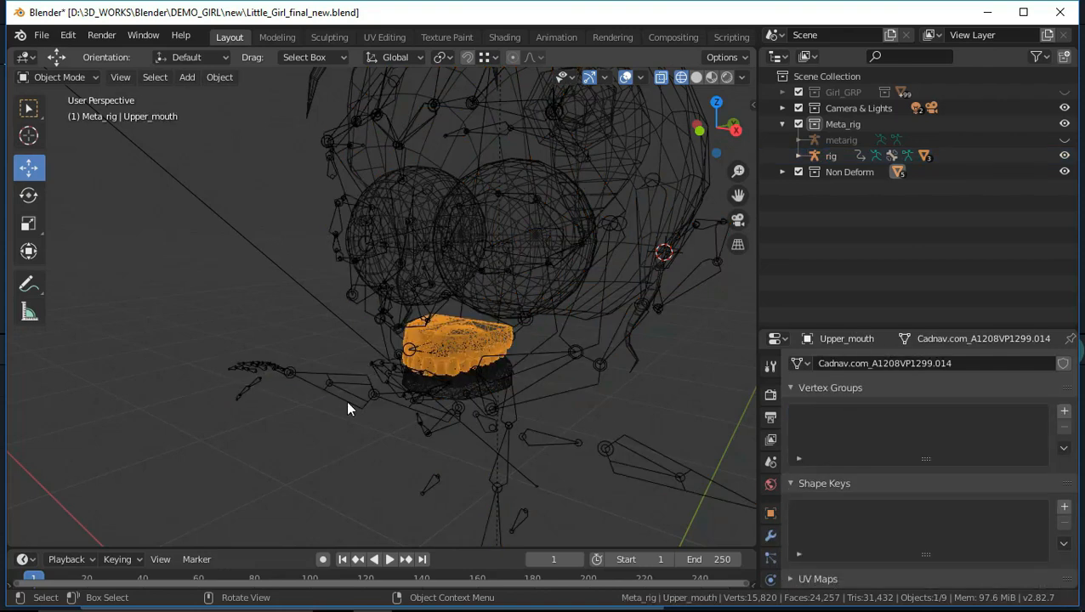
{"action": "left_click", "coordinate": [334, 226]}
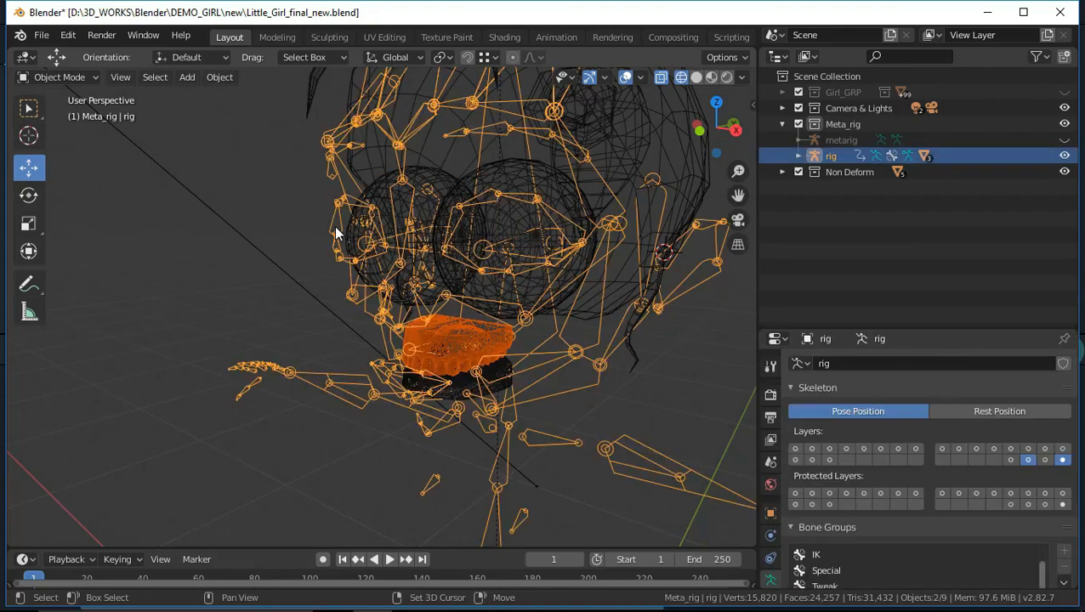
{"action": "key", "text": "ctrl+Tab"}
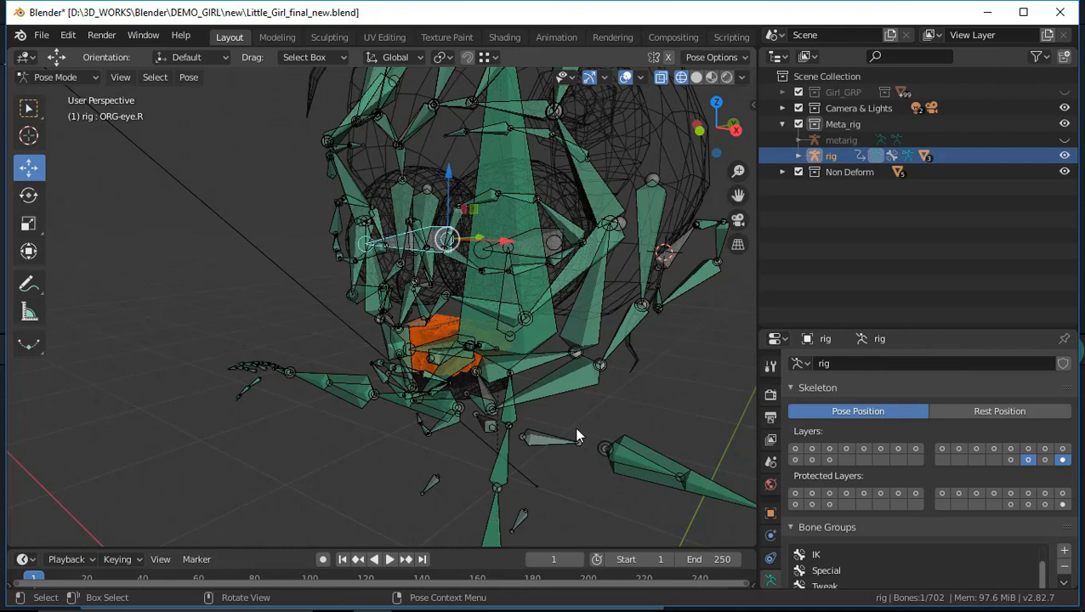
{"action": "scroll", "coordinate": [552, 421], "scroll_direction": "up", "scroll_amount": 3}
{"action": "middle_click_drag", "start_coordinate": [517, 406], "coordinate": [465, 342]}
{"action": "left_click", "coordinate": [465, 343]}
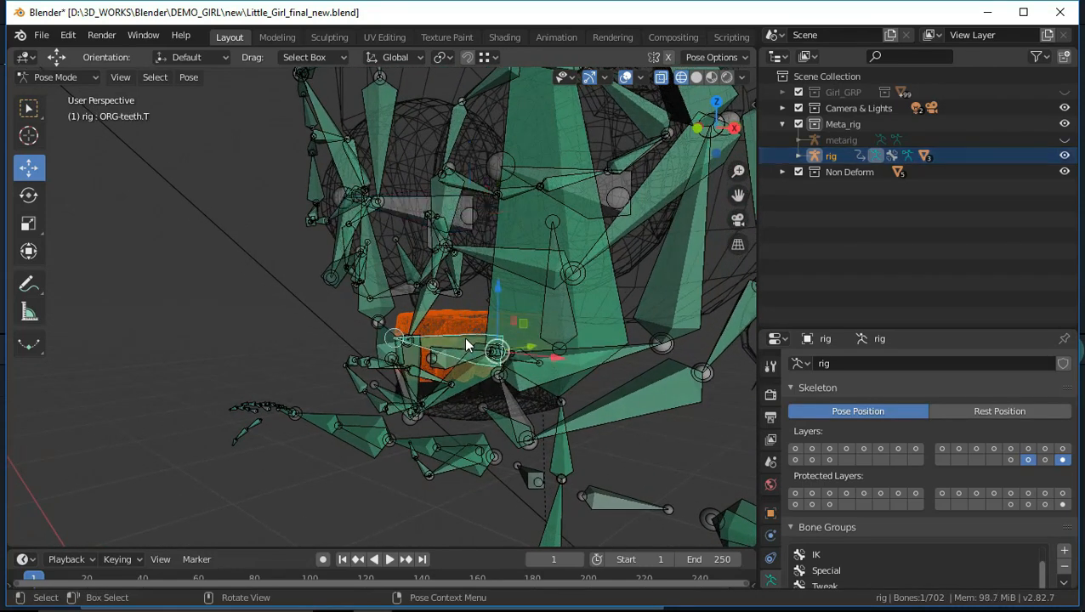
{"action": "key", "text": "ctrl+p"}
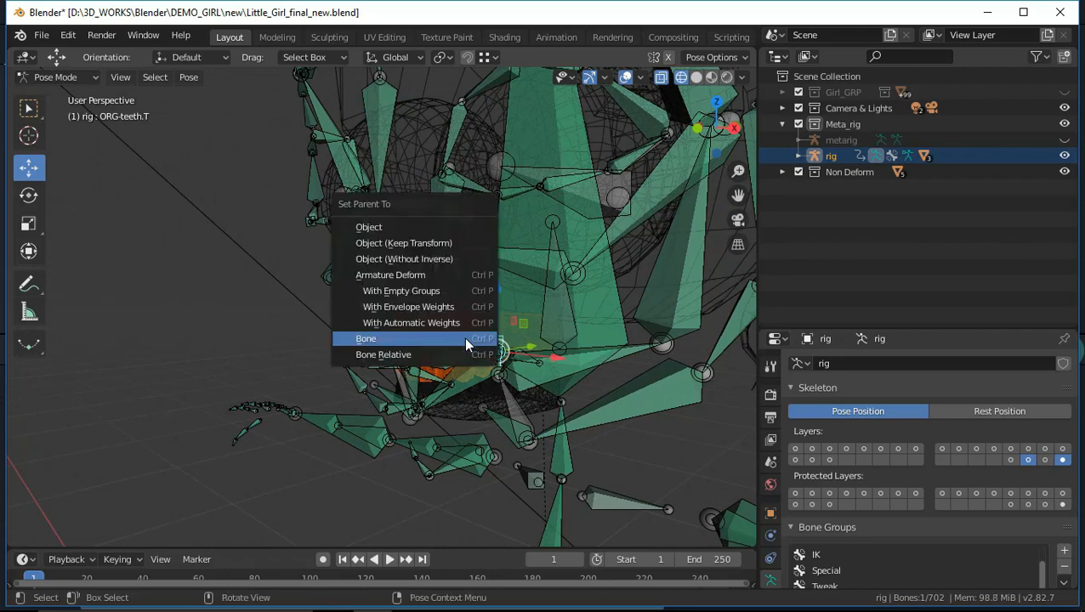
{"action": "left_click", "coordinate": [465, 339]}
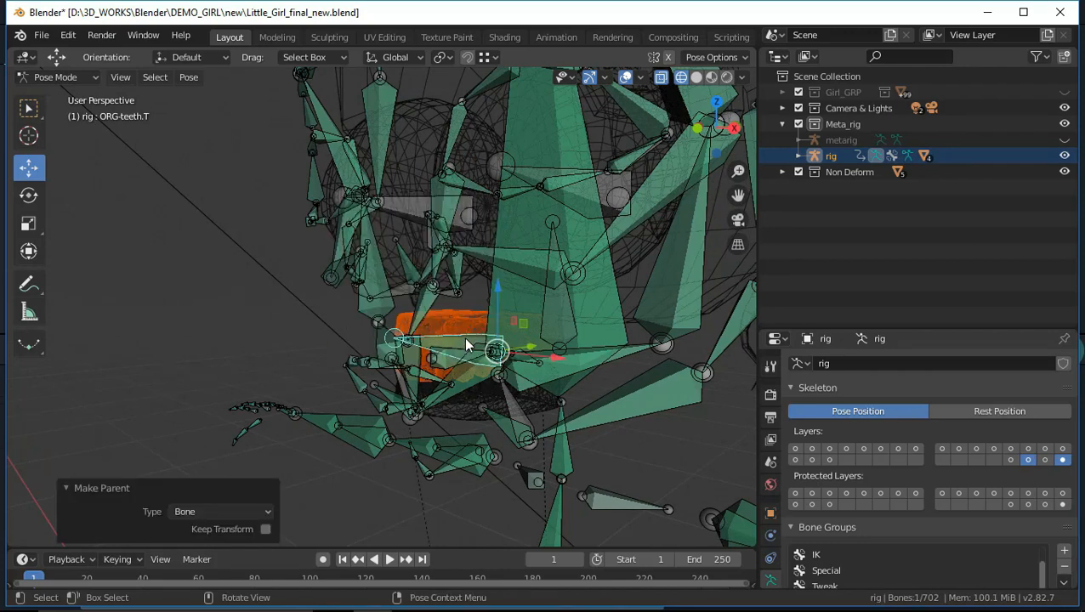
Return to Object Mode and parent Lower_mouth to the rig's ORG-teeth.B bone in Pose Mode with the Bone type
{"action": "left_click", "coordinate": [227, 322]}
{"action": "left_click", "coordinate": [56, 77]}
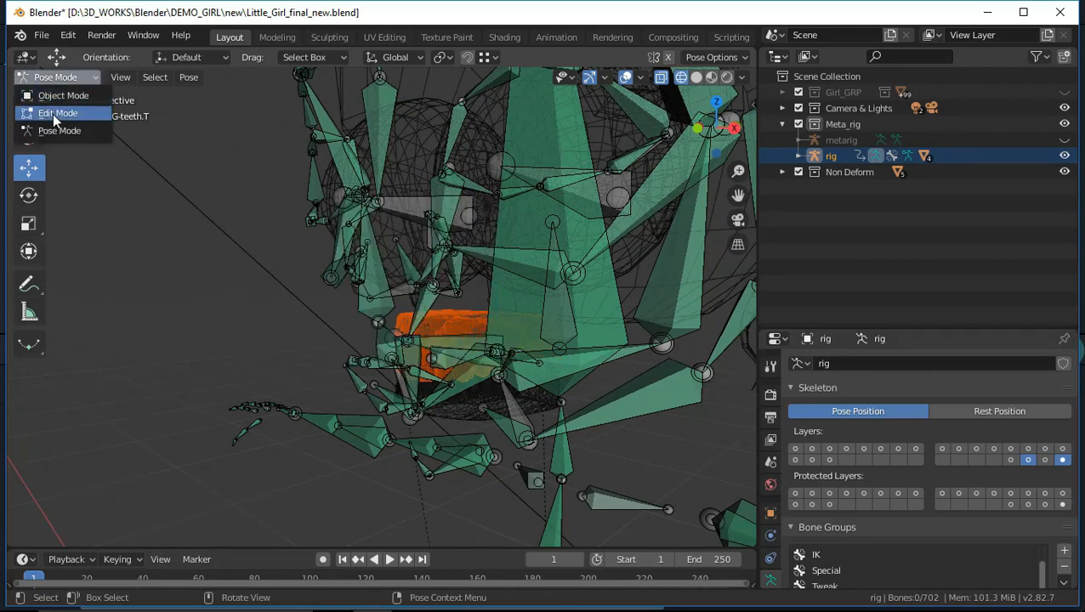
{"action": "left_click", "coordinate": [63, 96]}
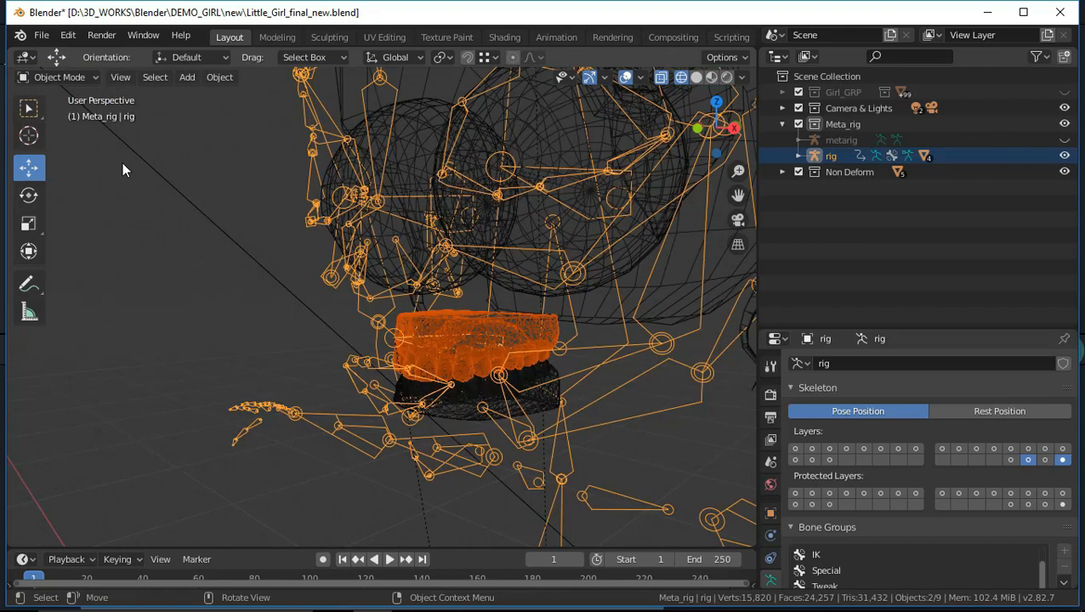
{"action": "left_click", "coordinate": [561, 385]}
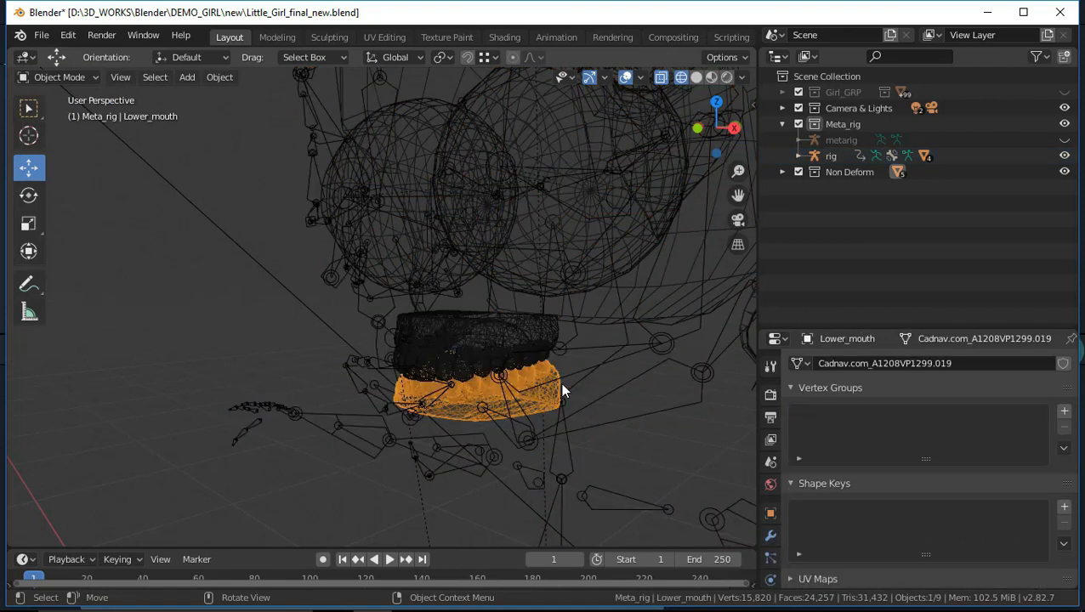
{"action": "left_click", "coordinate": [58, 77]}
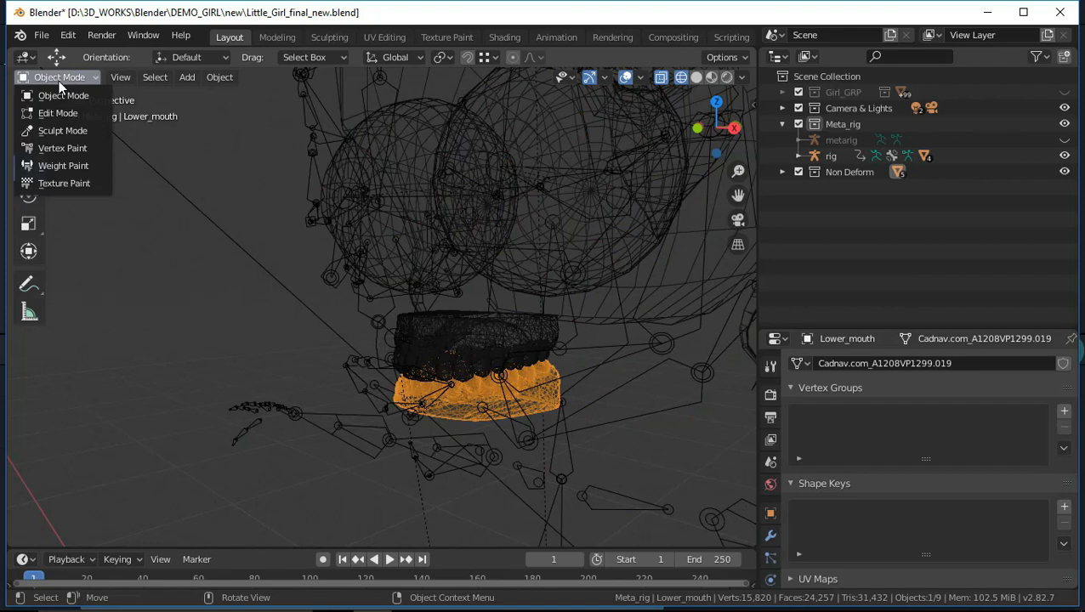
{"action": "left_click", "coordinate": [321, 413], "text": "shift"}
{"action": "key", "text": "ctrl+Tab"}
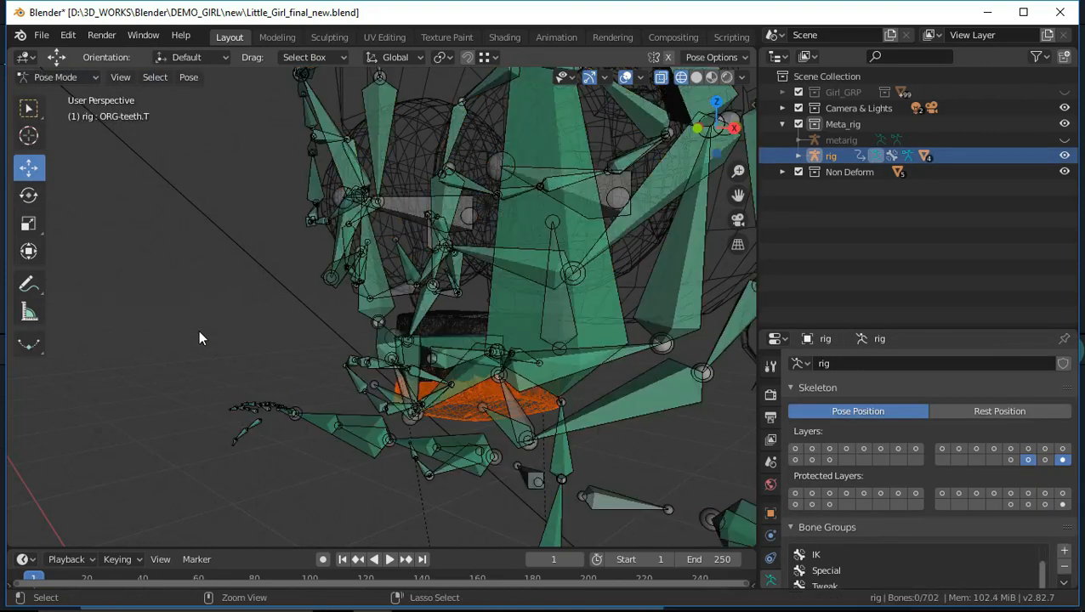
{"action": "middle_click_drag", "start_coordinate": [489, 411], "coordinate": [472, 380]}
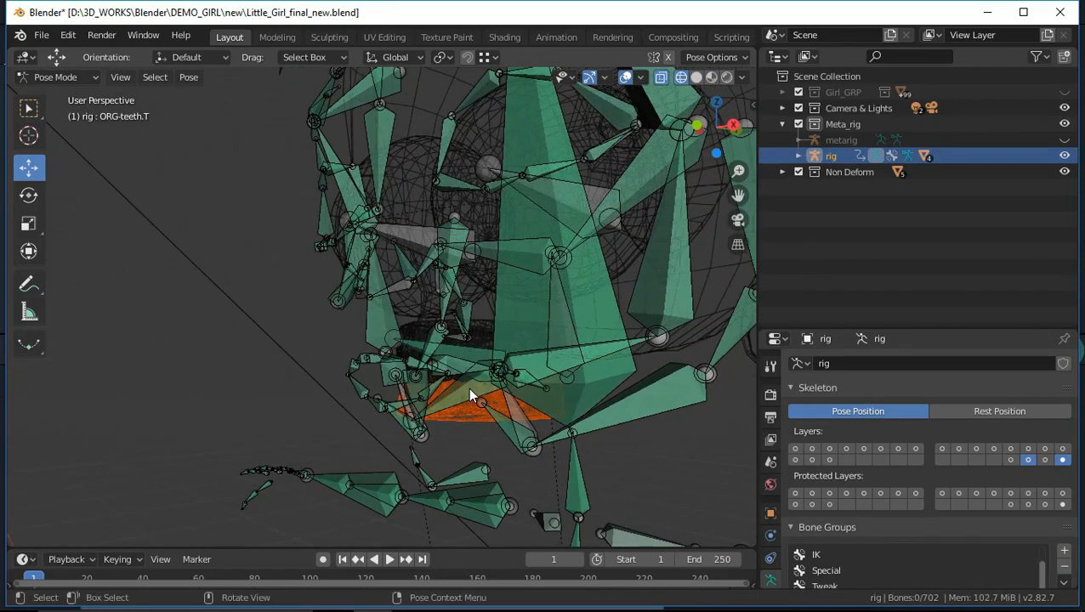
{"action": "left_click", "coordinate": [471, 394]}
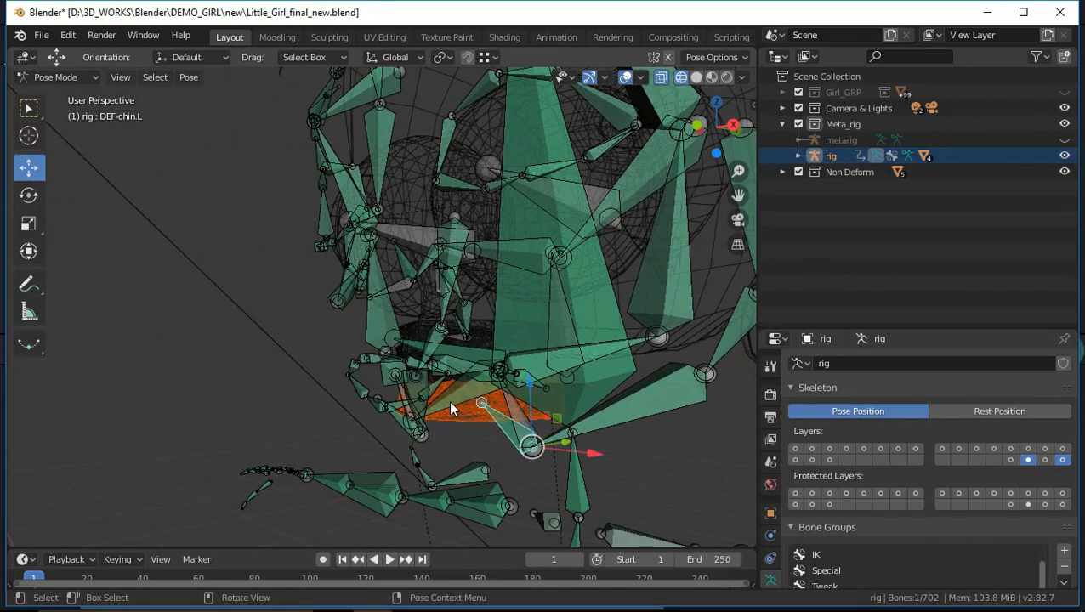
{"action": "left_click", "coordinate": [448, 401]}
{"action": "key", "text": "ctrl+p"}
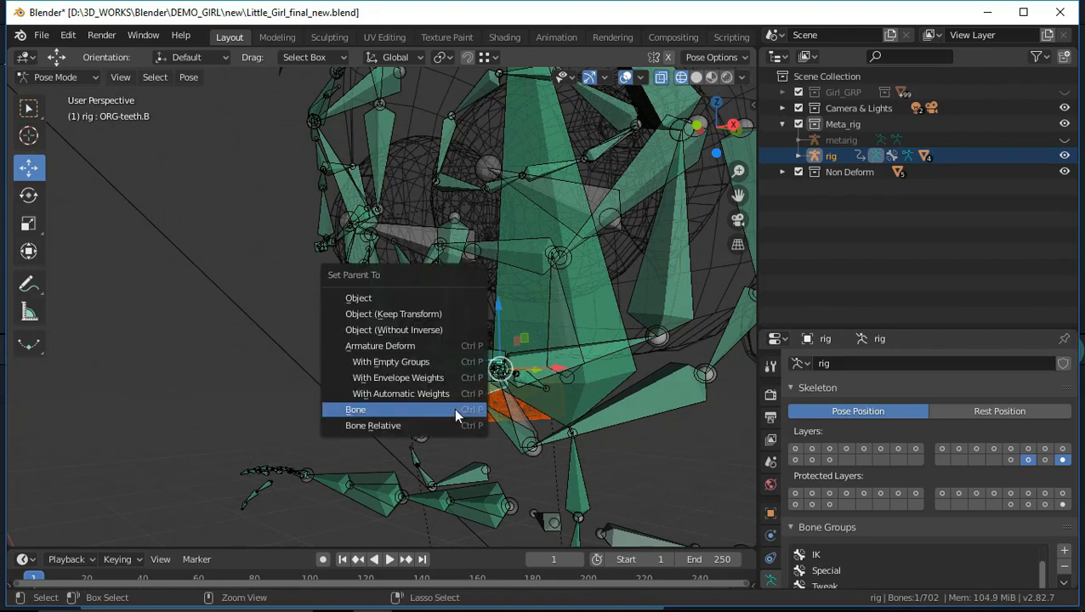
{"action": "left_click", "coordinate": [456, 410]}
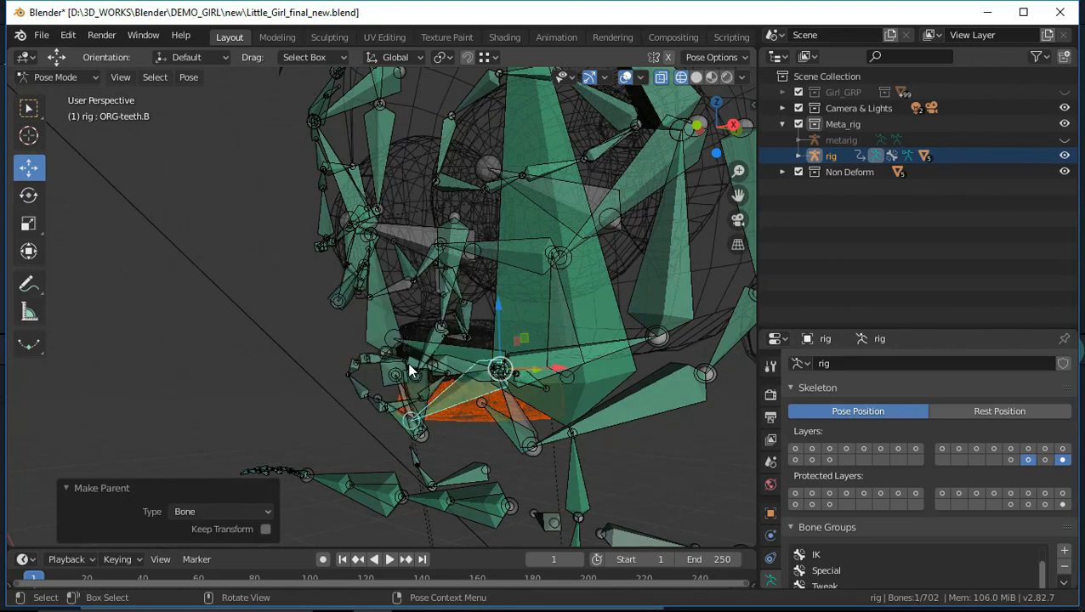
Unhide the Girl_GRP collection and, back in Object Mode, show the armature layer that holds the rig's root control
{"action": "scroll", "coordinate": [410, 371], "scroll_direction": "down", "scroll_amount": 2}
{"action": "middle_click_drag", "start_coordinate": [316, 355], "coordinate": [438, 385]}
{"action": "middle_click_drag", "start_coordinate": [507, 434], "coordinate": [479, 299]}
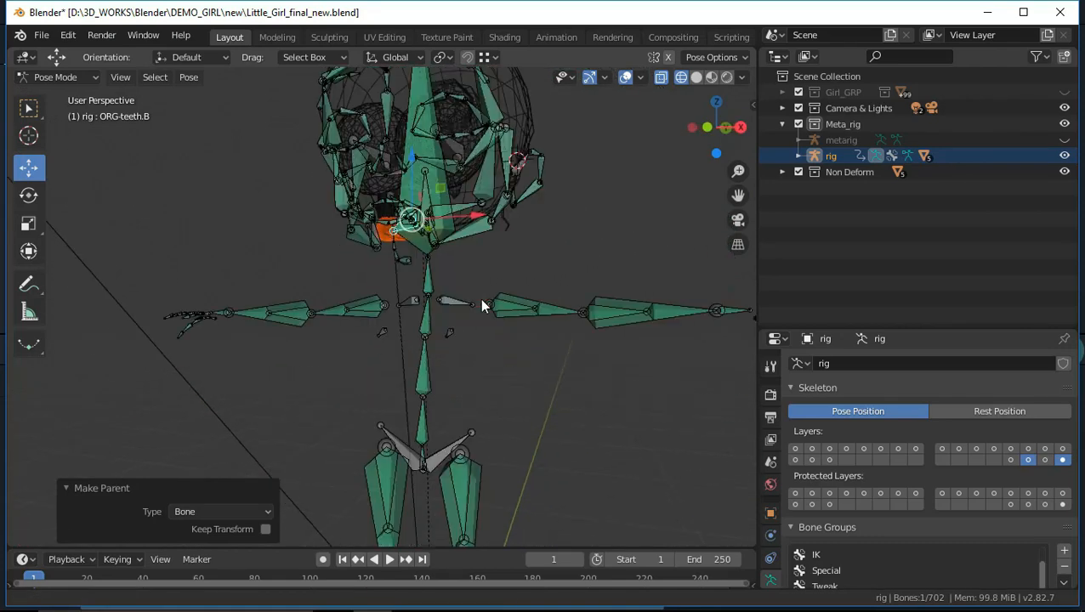
{"action": "left_click", "coordinate": [1065, 92]}
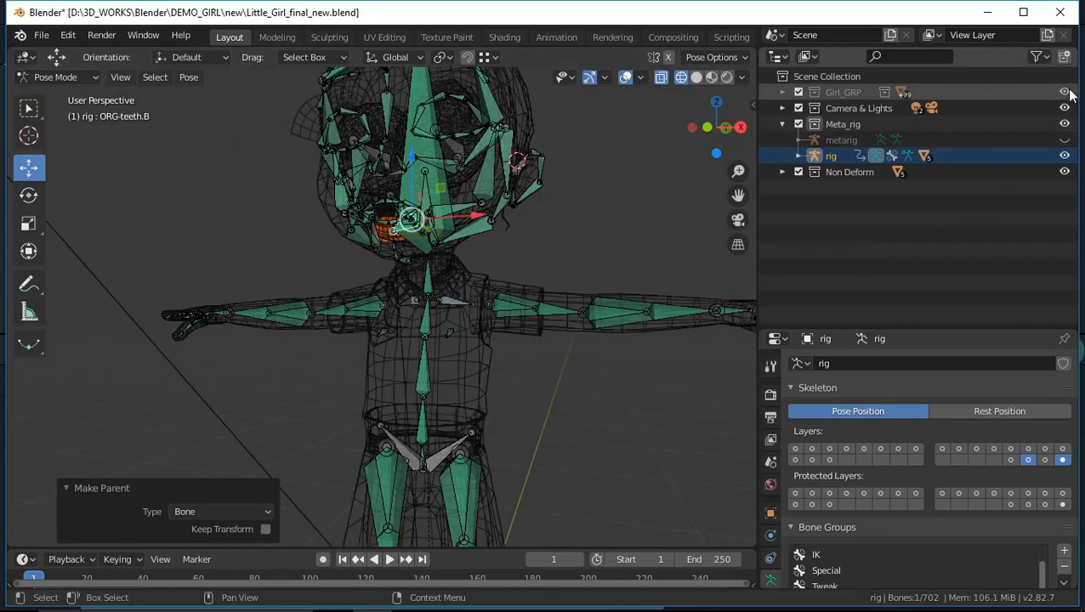
{"action": "scroll", "coordinate": [551, 275], "scroll_direction": "down", "scroll_amount": 4}
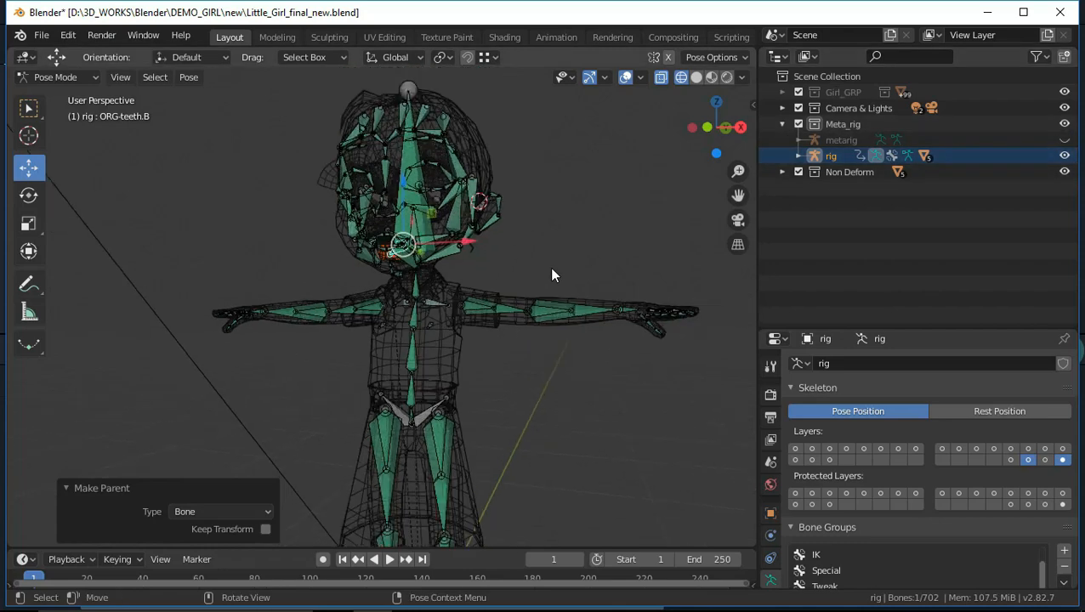
{"action": "left_click", "coordinate": [75, 79]}
{"action": "left_click", "coordinate": [74, 92]}
{"action": "middle_click_drag", "start_coordinate": [580, 230], "coordinate": [545, 230]}
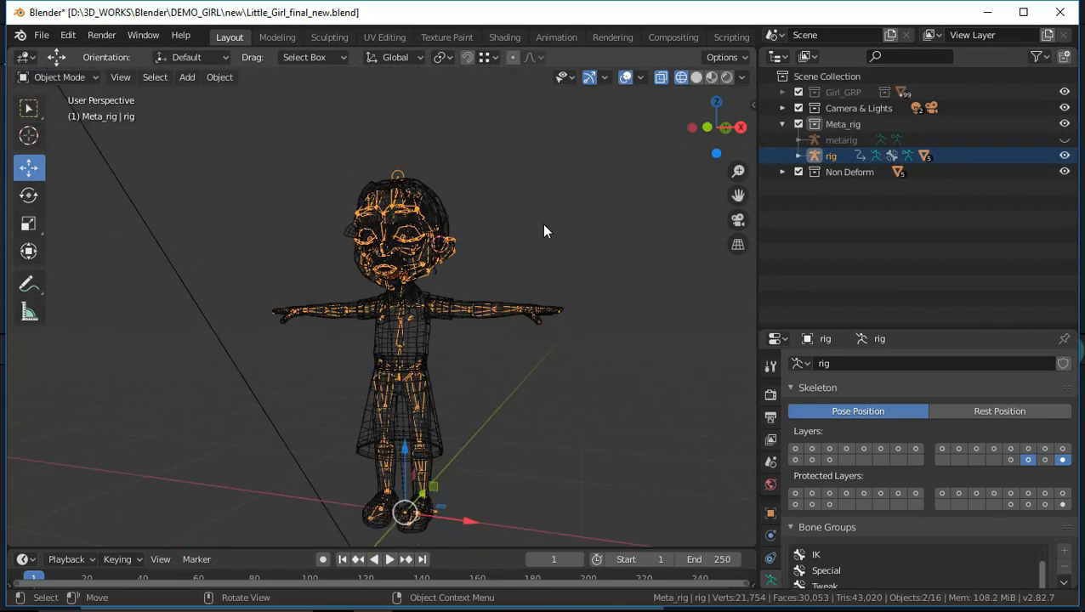
{"action": "left_click", "coordinate": [1010, 460], "text": "shift"}
{"action": "scroll", "coordinate": [572, 391], "scroll_direction": "down", "scroll_amount": 2}
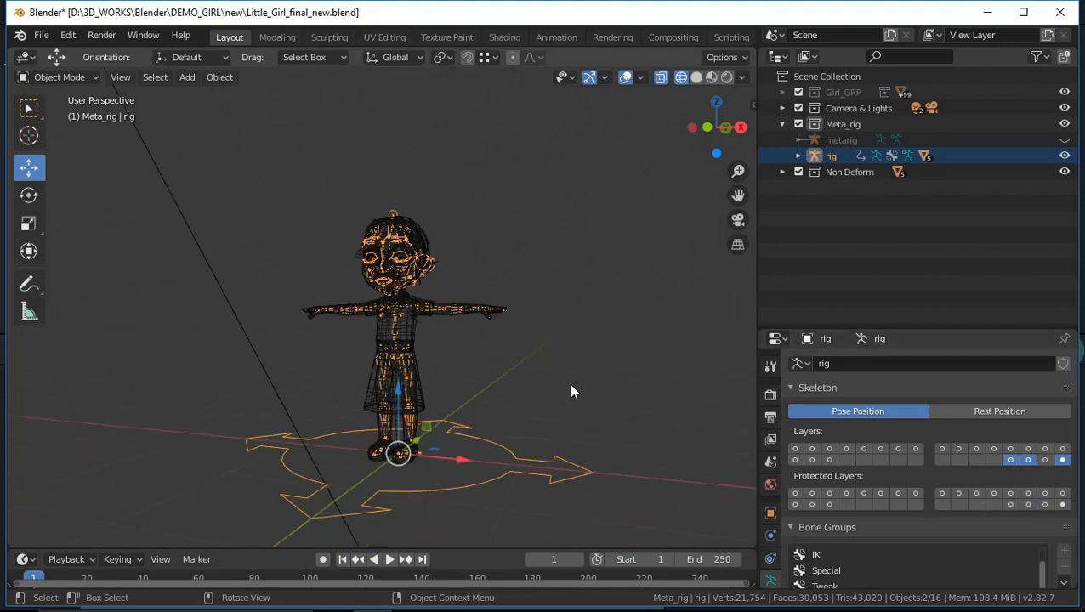
Test the bone parenting by moving the rig about 0.885 m along X, and undo the move
{"action": "left_click", "coordinate": [536, 423]}
{"action": "left_click_drag", "start_coordinate": [520, 421], "coordinate": [551, 473]}
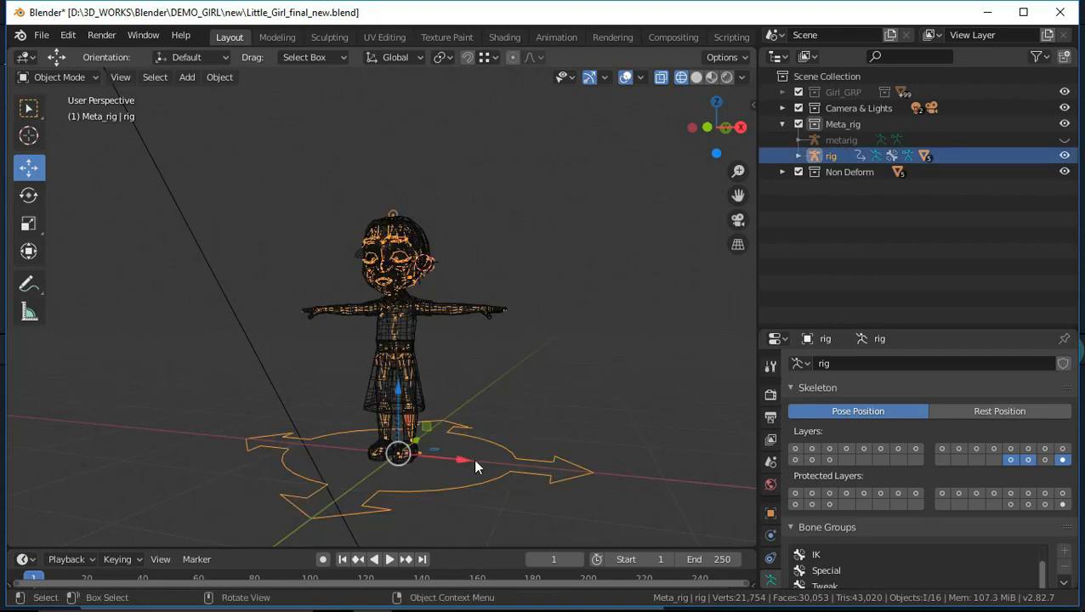
{"action": "left_click_drag", "start_coordinate": [474, 466], "coordinate": [564, 479]}
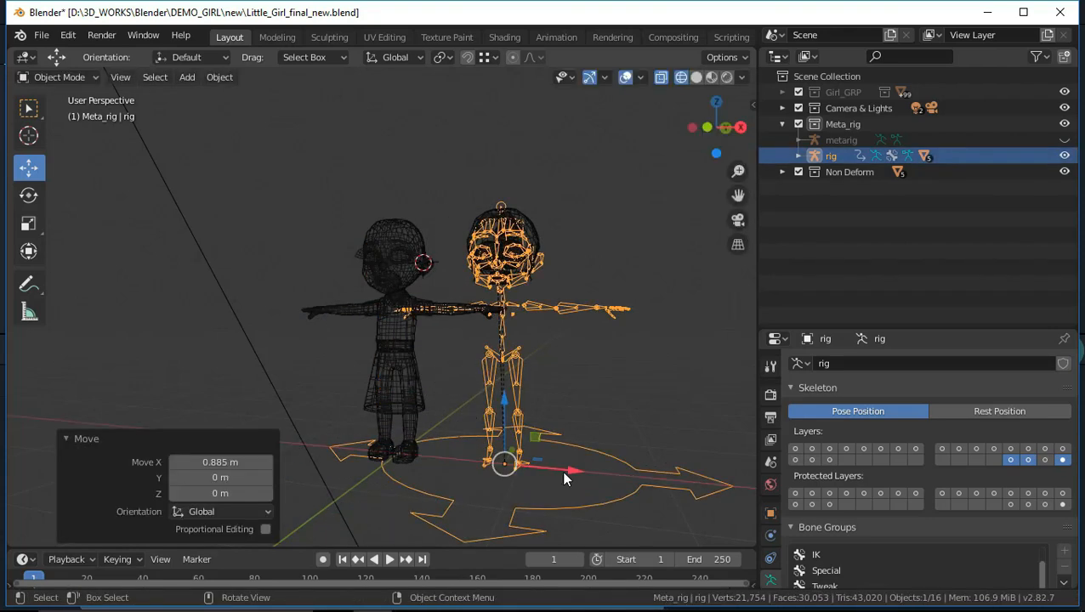
{"action": "key", "text": "ctrl+z"}
{"action": "left_click", "coordinate": [562, 373]}
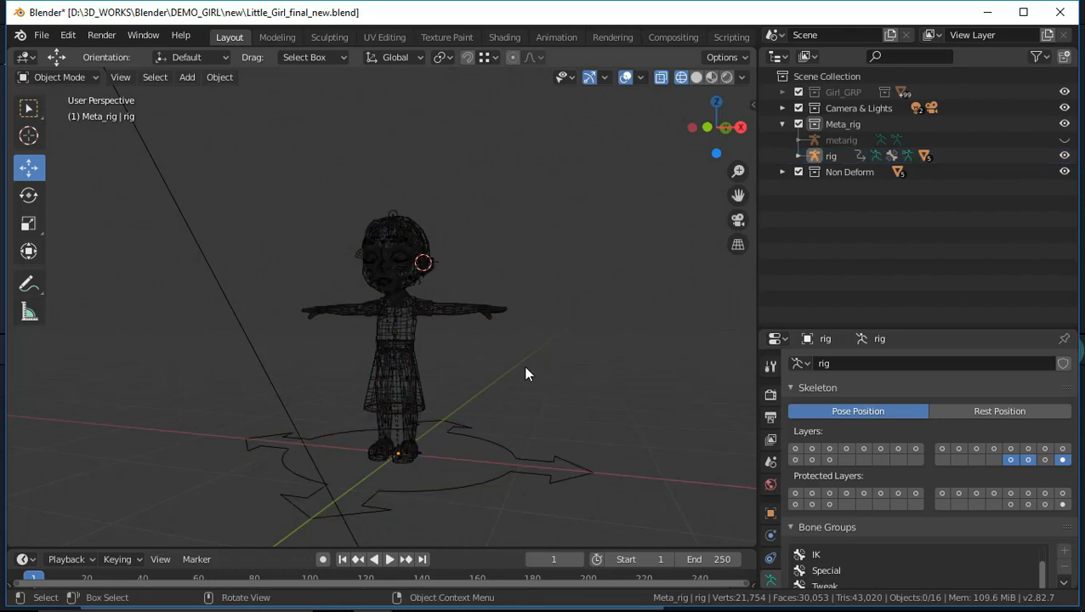
Switch the viewport from wireframe to Material Preview shading
{"action": "scroll", "coordinate": [458, 325], "scroll_direction": "up", "scroll_amount": 3}
{"action": "scroll", "coordinate": [458, 325], "scroll_direction": "down", "scroll_amount": 3}
{"action": "left_click", "coordinate": [697, 78]}
{"action": "left_click", "coordinate": [712, 78]}
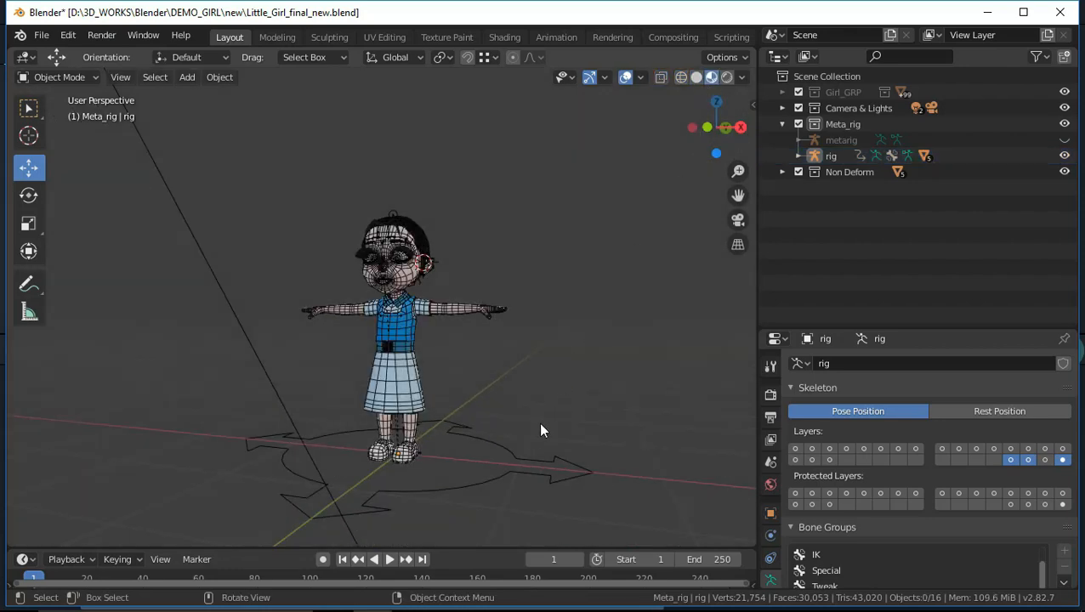
Move the rig sideways along X again in the shaded view to check the attached parts, and undo the move
{"action": "left_click", "coordinate": [557, 491]}
{"action": "left_click_drag", "start_coordinate": [464, 462], "coordinate": [568, 470]}
{"action": "left_click", "coordinate": [588, 401]}
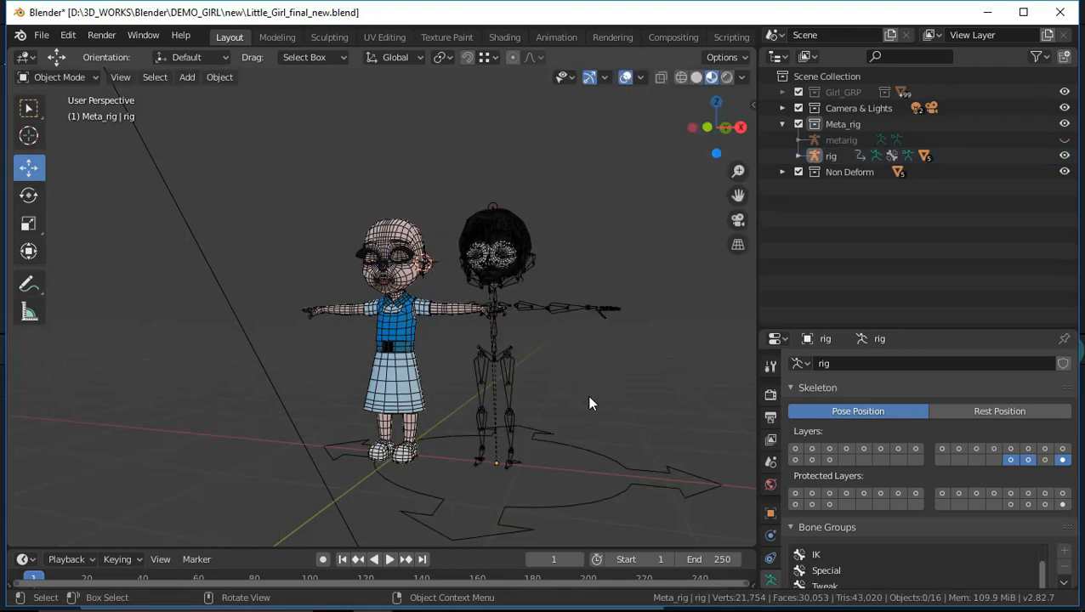
{"action": "key", "text": "ctrl+z"}
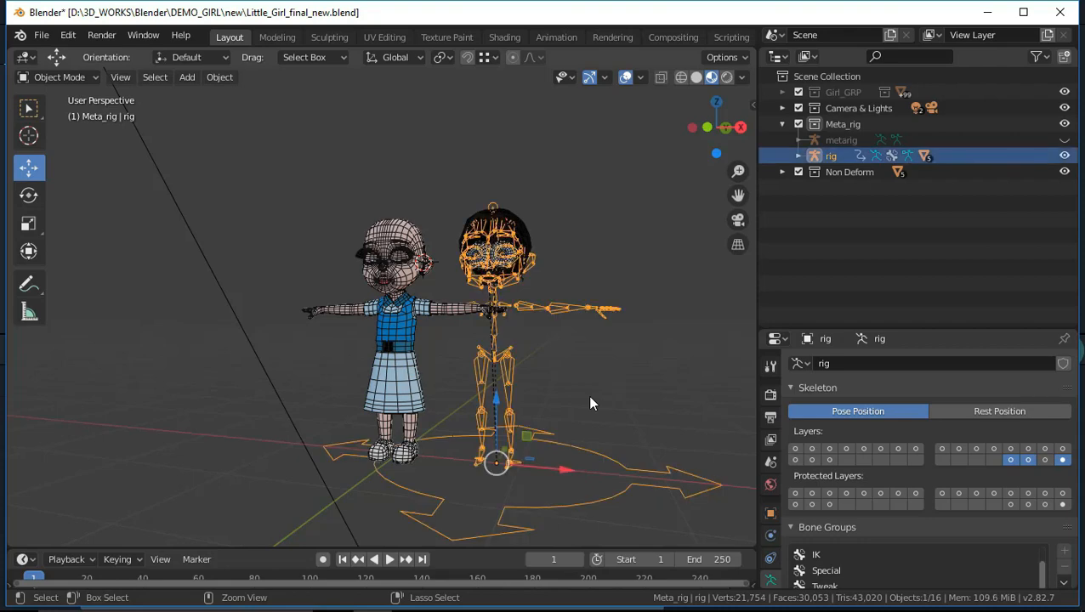
{"action": "key", "text": "ctrl+z"}
{"action": "key", "text": "ctrl+z"}
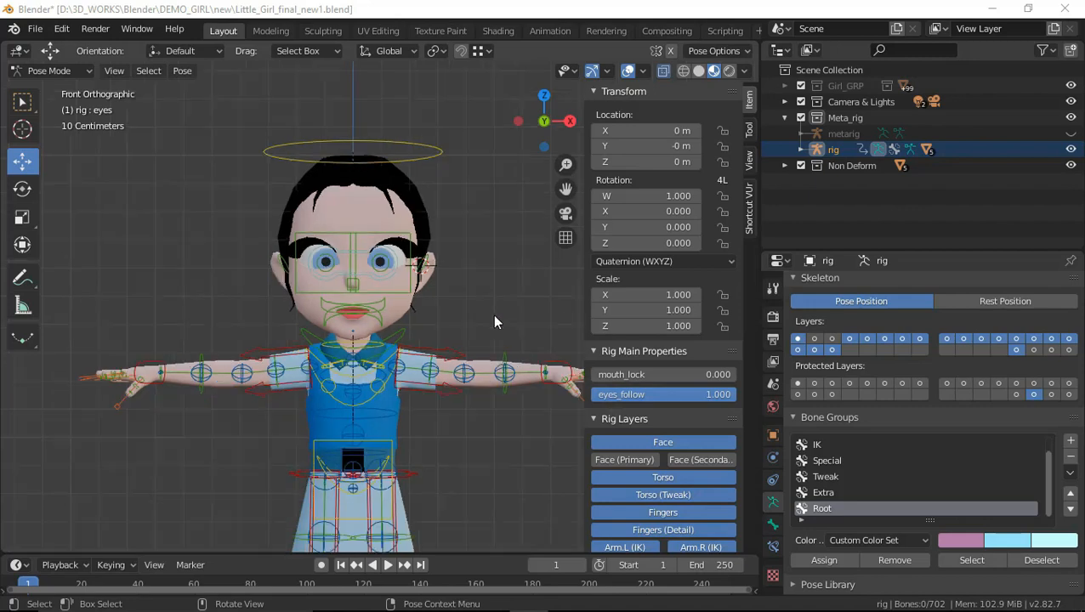
Test the rig's eyes control by moving it about 0.185 m along X and about 0.17 m up along Z, undoing each move
{"action": "middle_click_drag", "start_coordinate": [492, 313], "coordinate": [234, 253]}
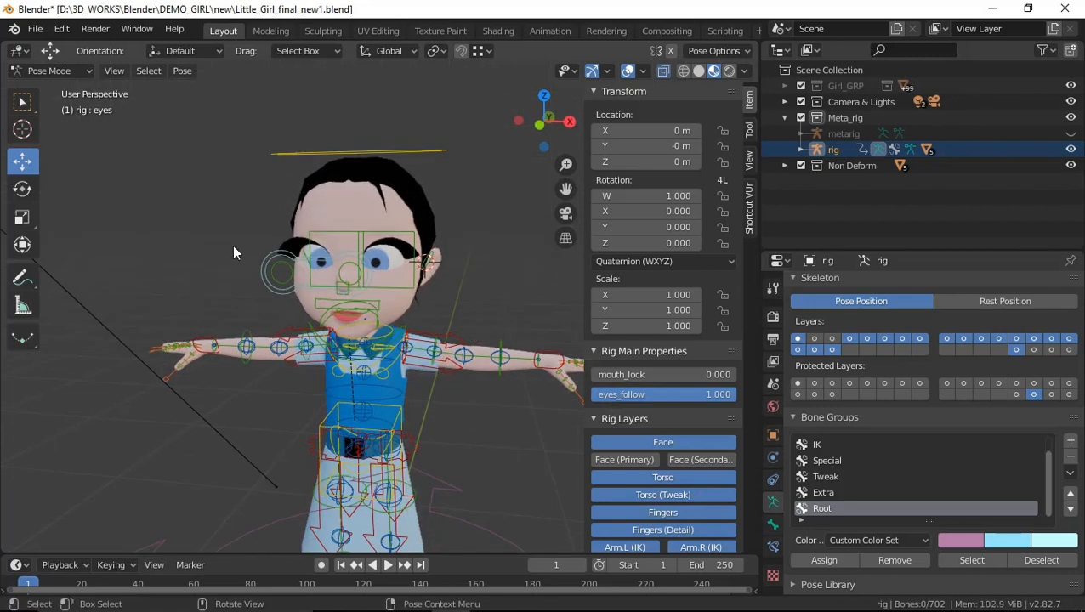
{"action": "left_click", "coordinate": [271, 269]}
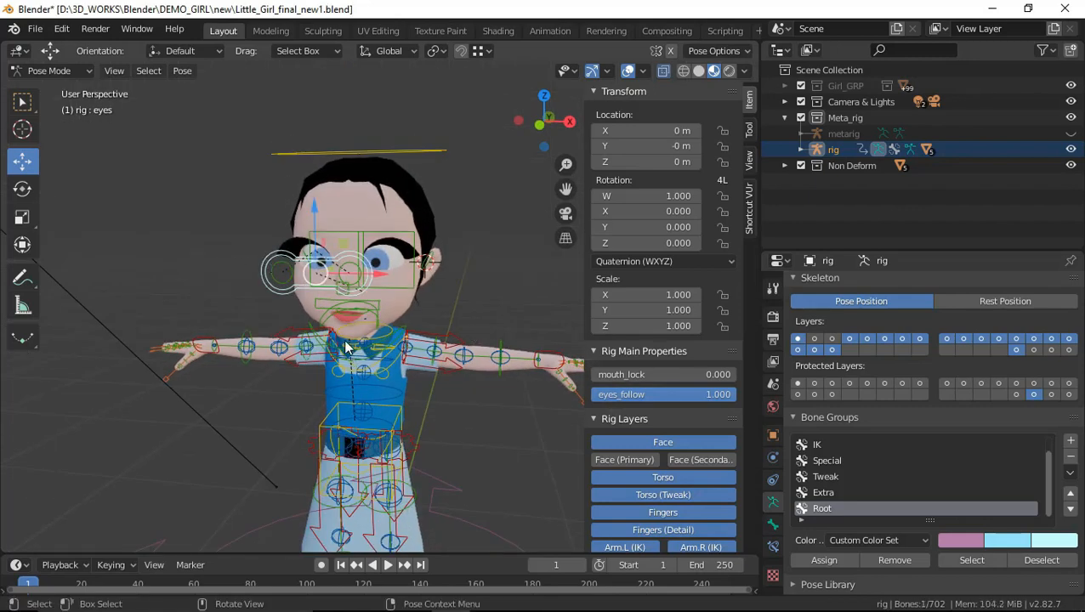
{"action": "key", "text": "g"}
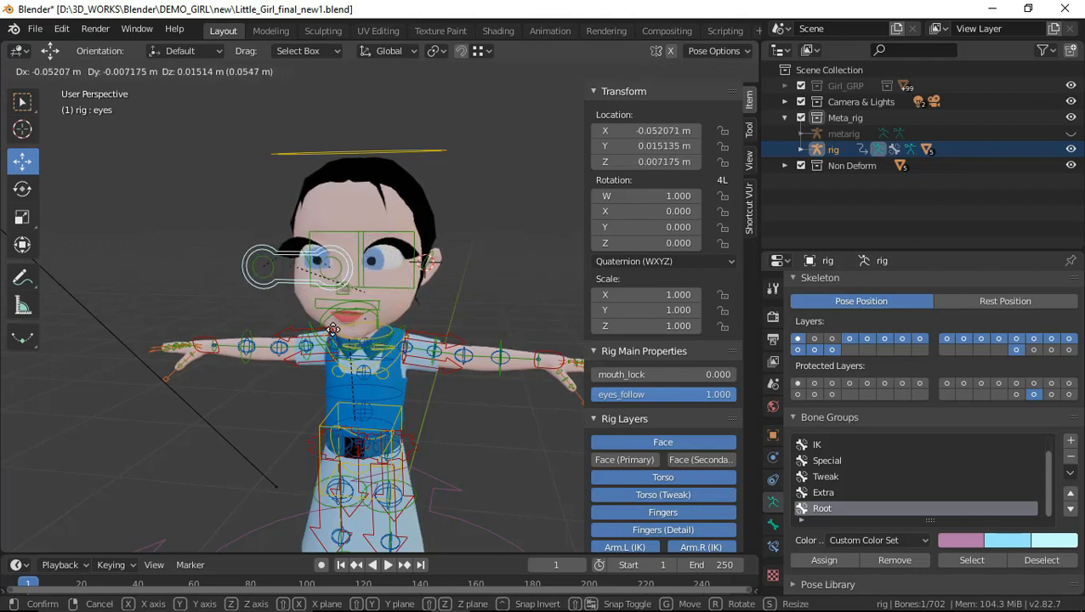
{"action": "left_click", "coordinate": [405, 337]}
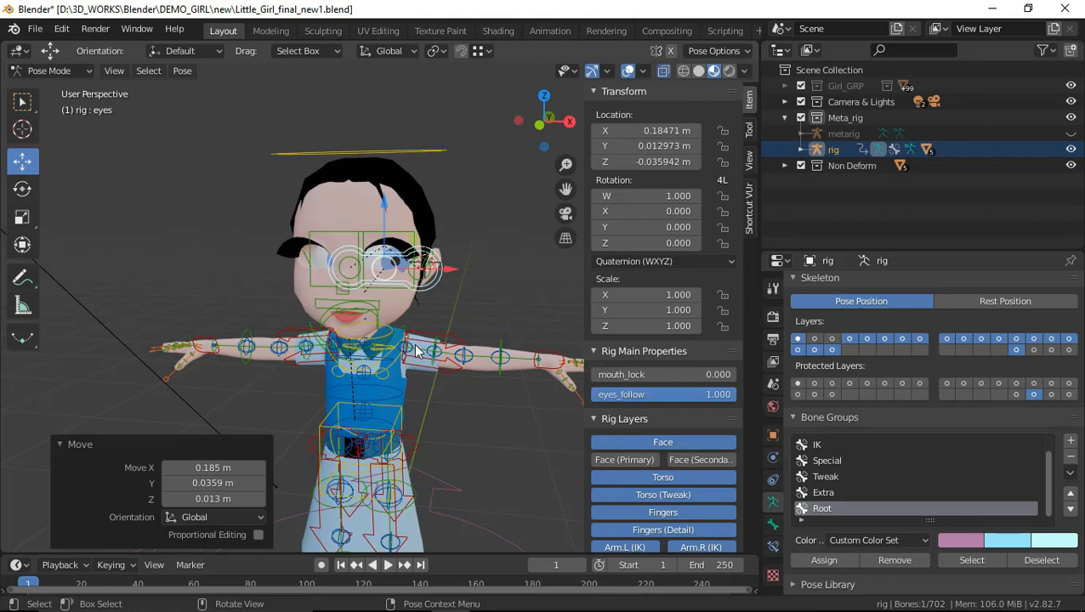
{"action": "key", "text": "ctrl+z"}
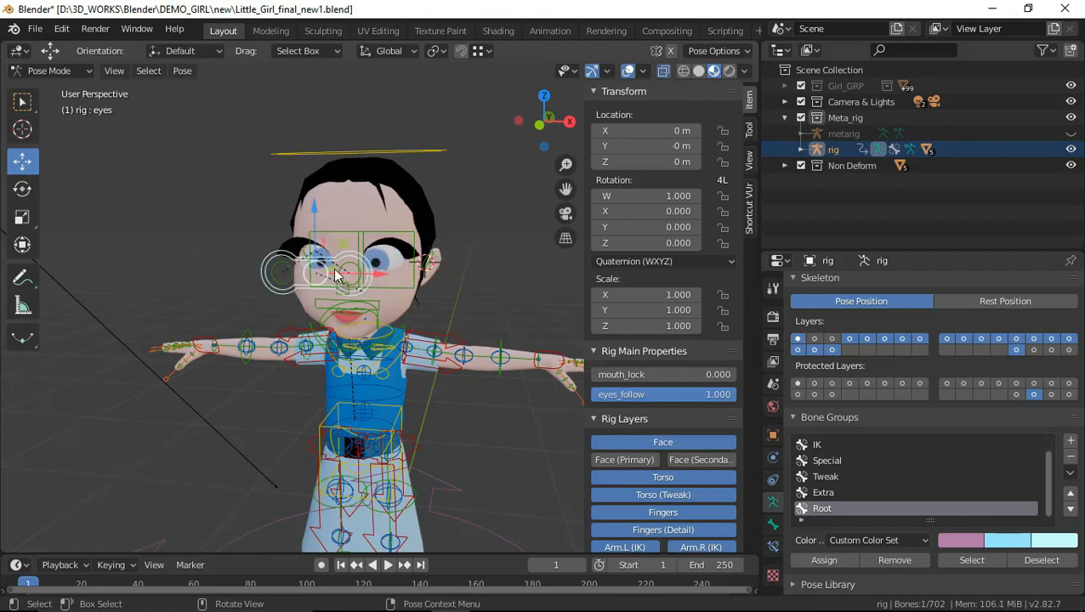
{"action": "left_click_drag", "start_coordinate": [315, 215], "coordinate": [316, 189]}
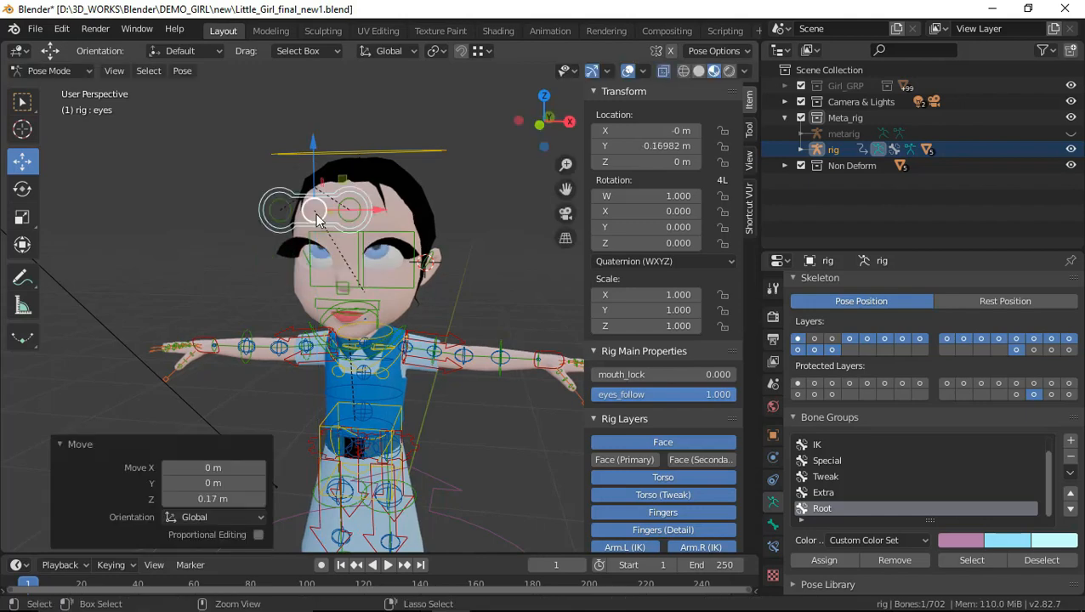
{"action": "key", "text": "ctrl+z"}
In Object Mode, select all objects of the Girl_GRP collection and parent them to the rig With Automatic Weights
{"action": "scroll", "coordinate": [405, 278], "scroll_direction": "down", "scroll_amount": 2}
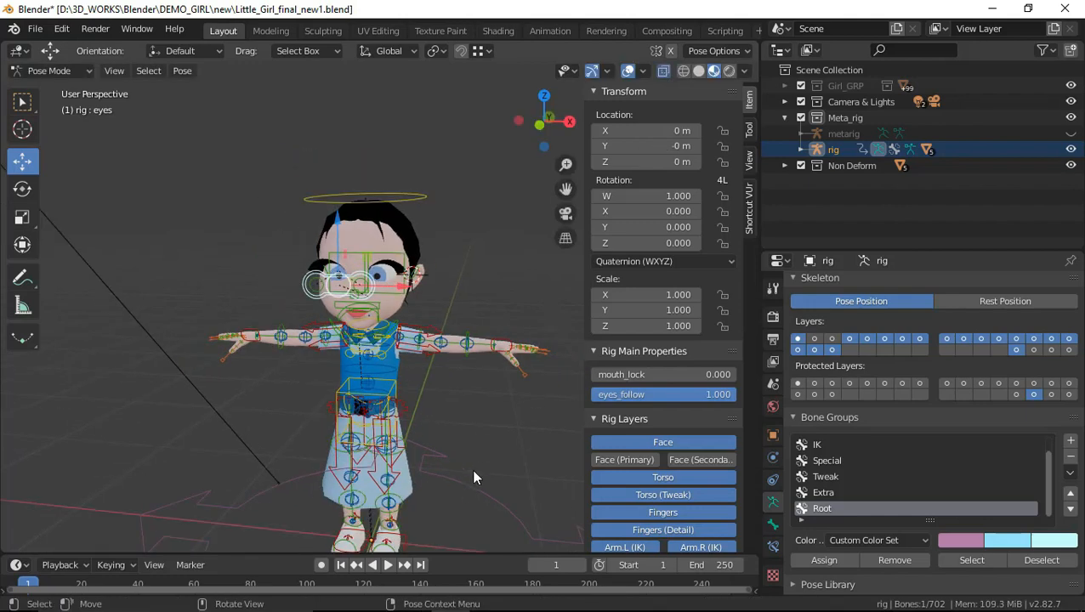
{"action": "scroll", "coordinate": [472, 469], "scroll_direction": "down", "scroll_amount": 3}
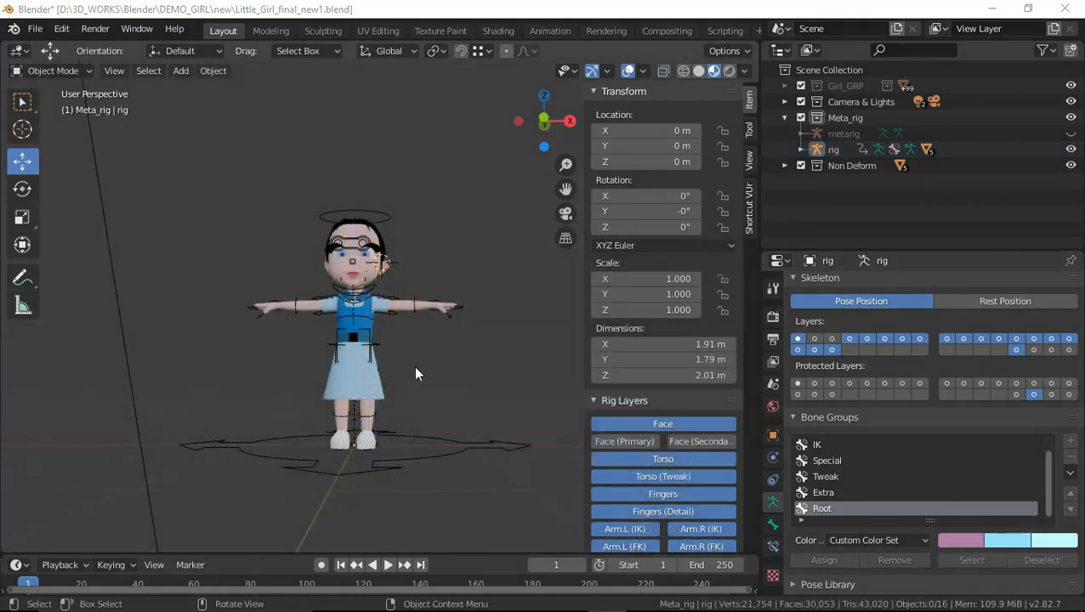
{"action": "middle_click_drag", "start_coordinate": [412, 377], "coordinate": [459, 353]}
{"action": "left_click", "coordinate": [835, 87]}
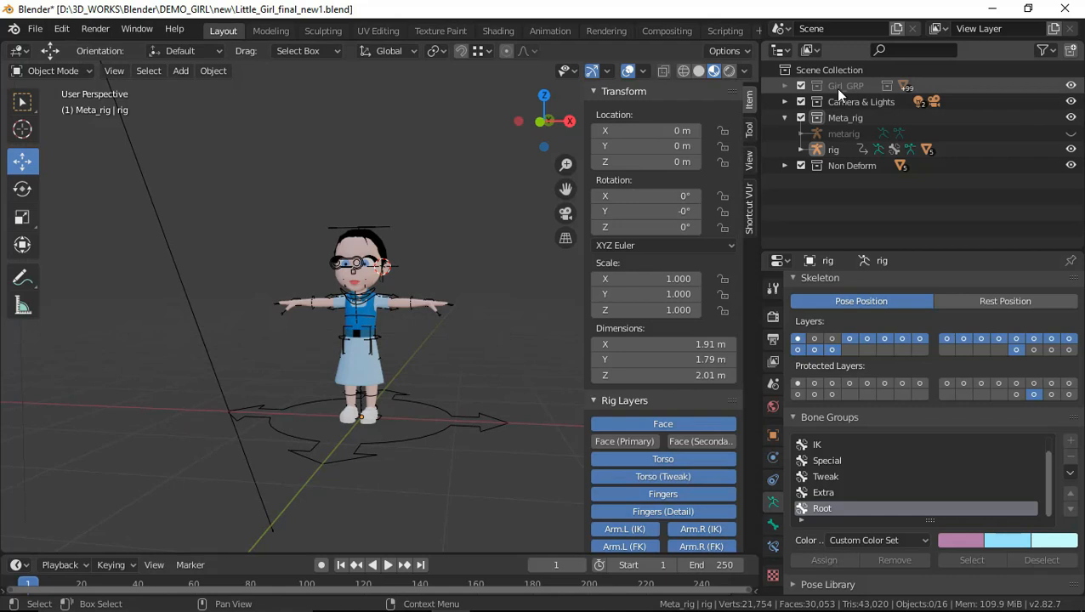
{"action": "right_click", "coordinate": [835, 88]}
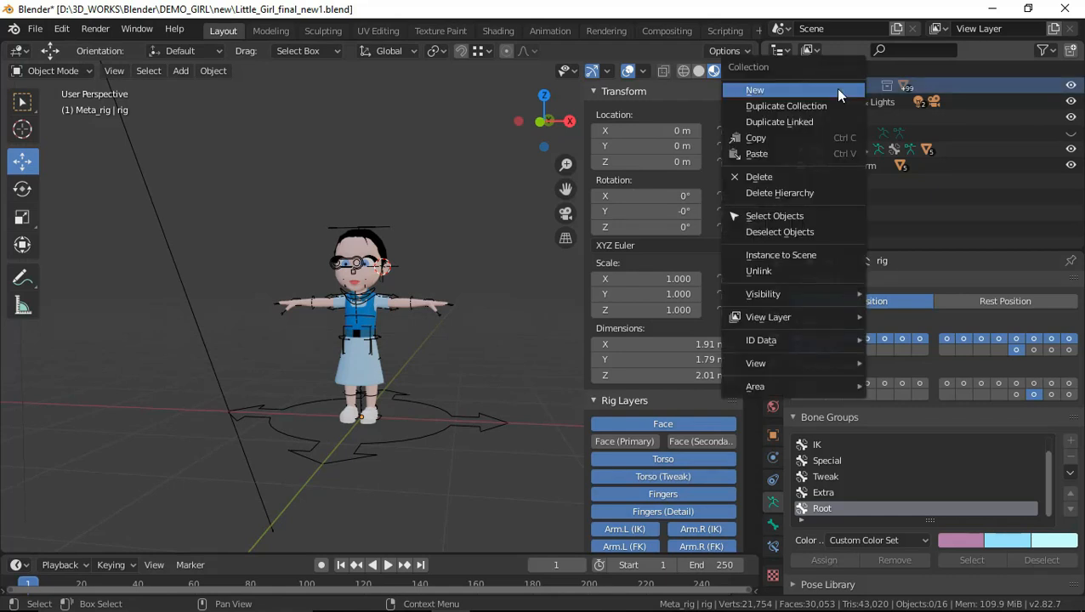
{"action": "left_click", "coordinate": [803, 214]}
{"action": "scroll", "coordinate": [406, 333], "scroll_direction": "up", "scroll_amount": 3}
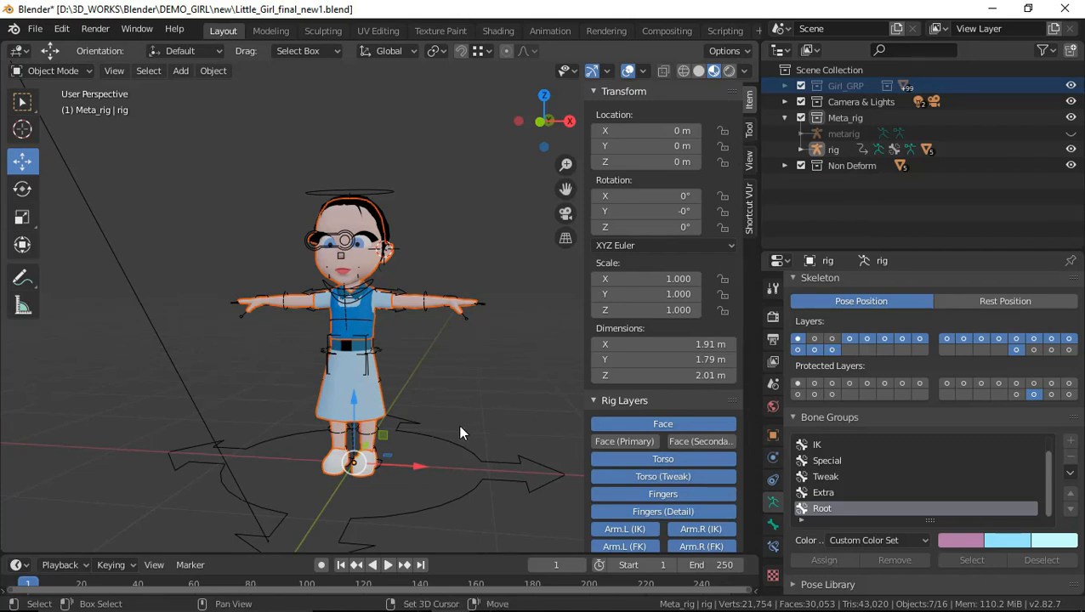
{"action": "left_click", "coordinate": [450, 459], "text": "shift"}
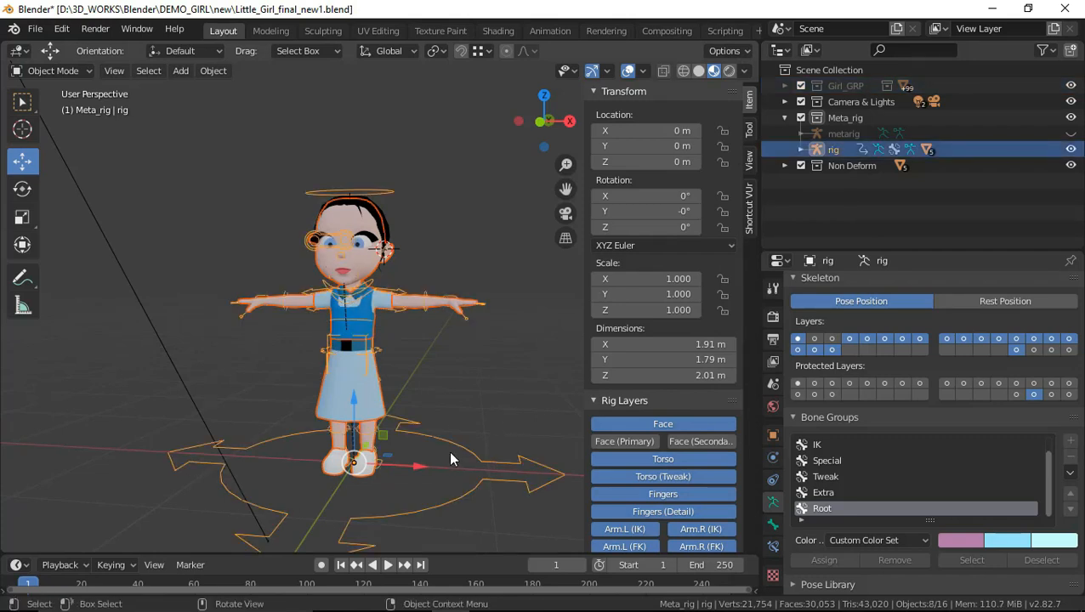
{"action": "key", "text": "ctrl+p"}
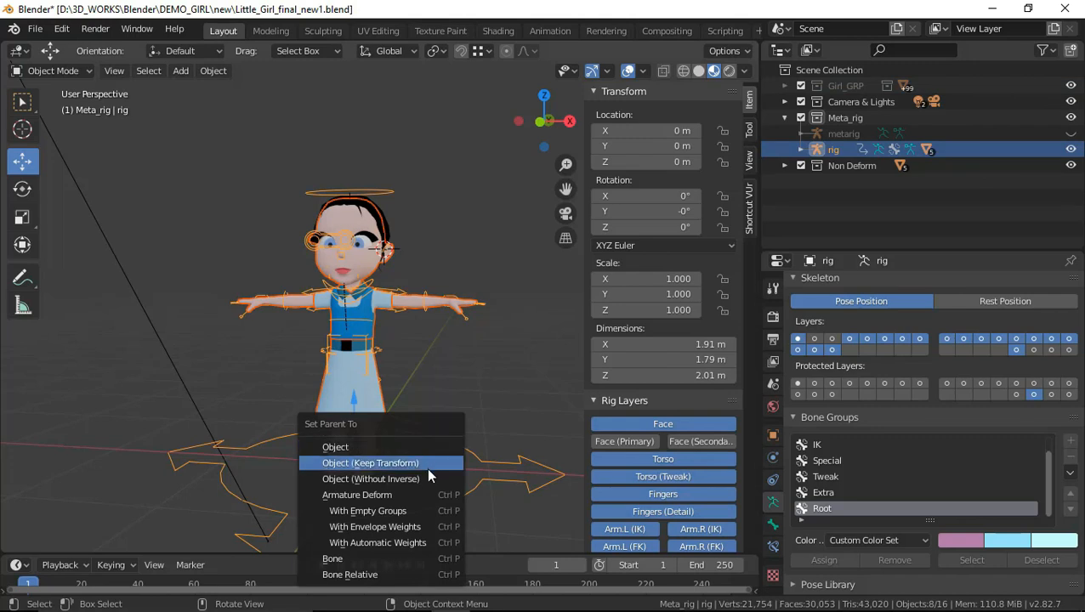
{"action": "left_click", "coordinate": [424, 544]}
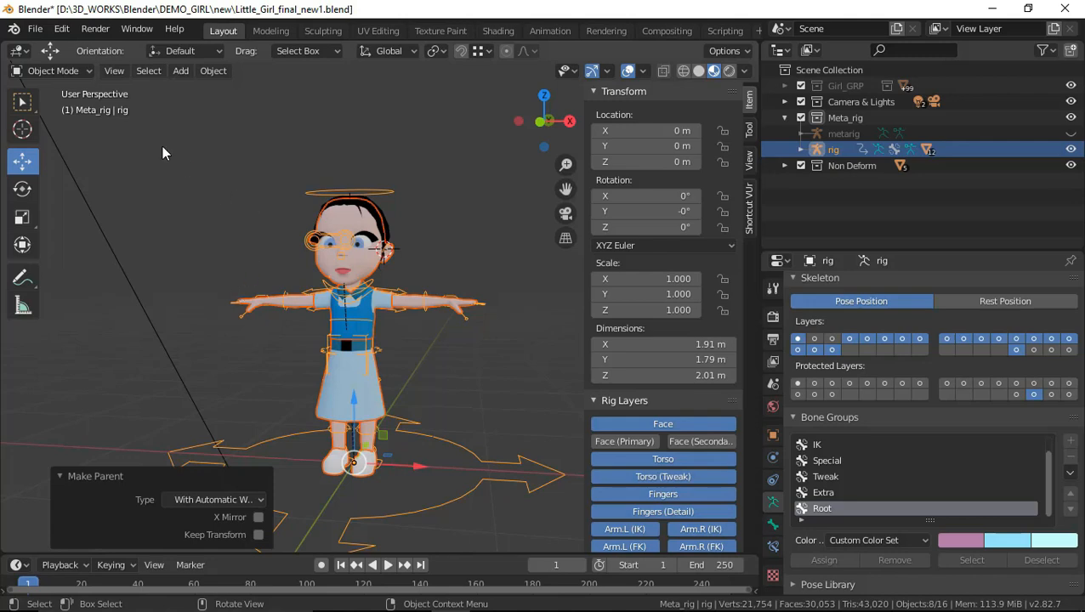
Switch the rig to Pose Mode and test the eyes control by moving it freely, undoing the move
{"action": "key", "text": "ctrl+Tab"}
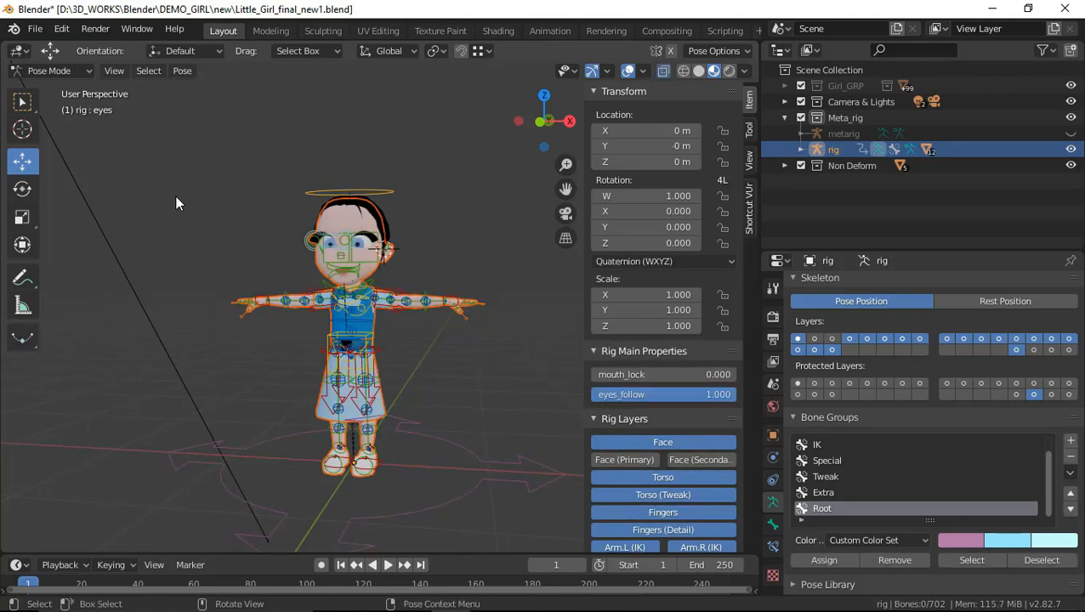
{"action": "scroll", "coordinate": [378, 323], "scroll_direction": "up", "scroll_amount": 3}
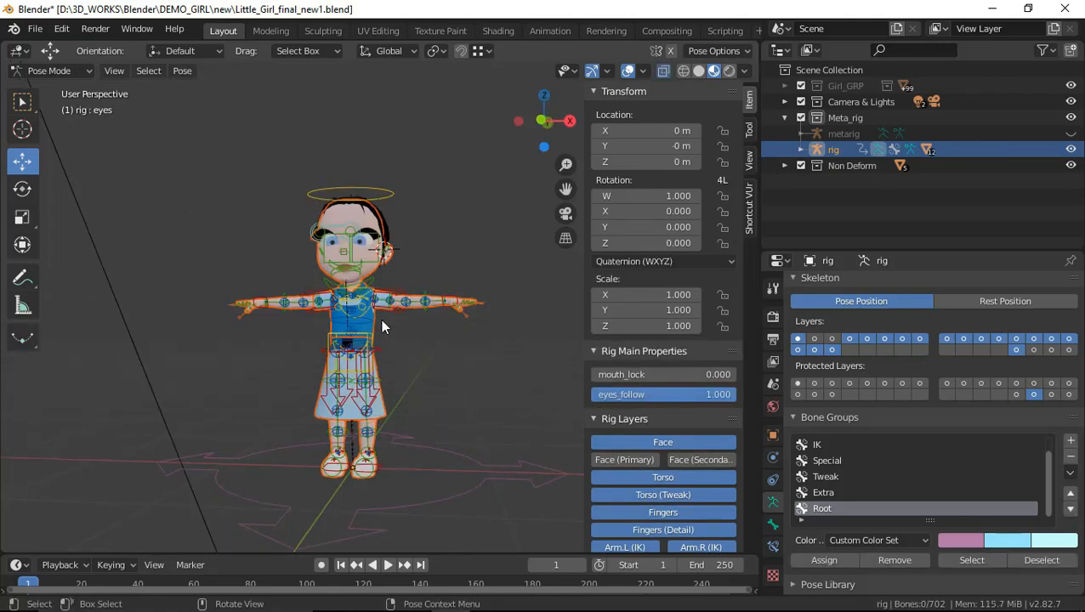
{"action": "scroll", "coordinate": [396, 344], "scroll_direction": "up", "scroll_amount": 4}
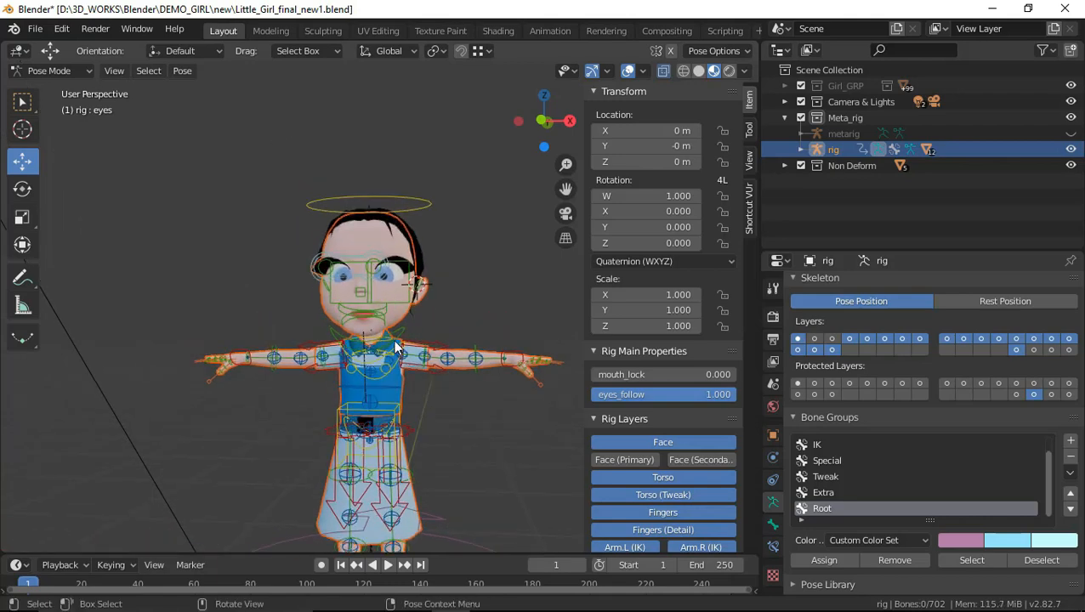
{"action": "left_click", "coordinate": [251, 175]}
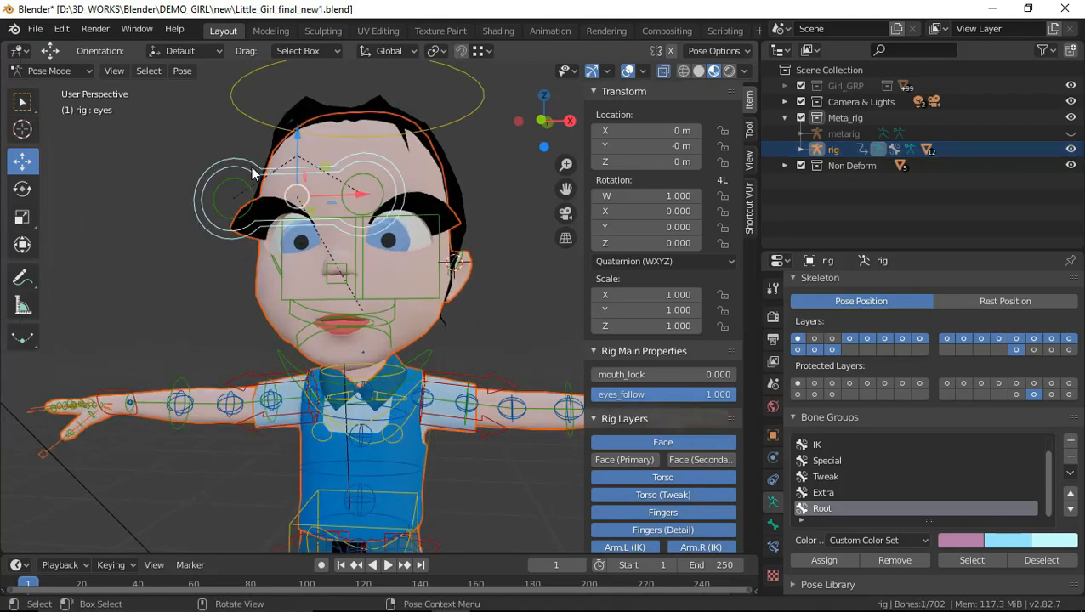
{"action": "key", "text": "g"}
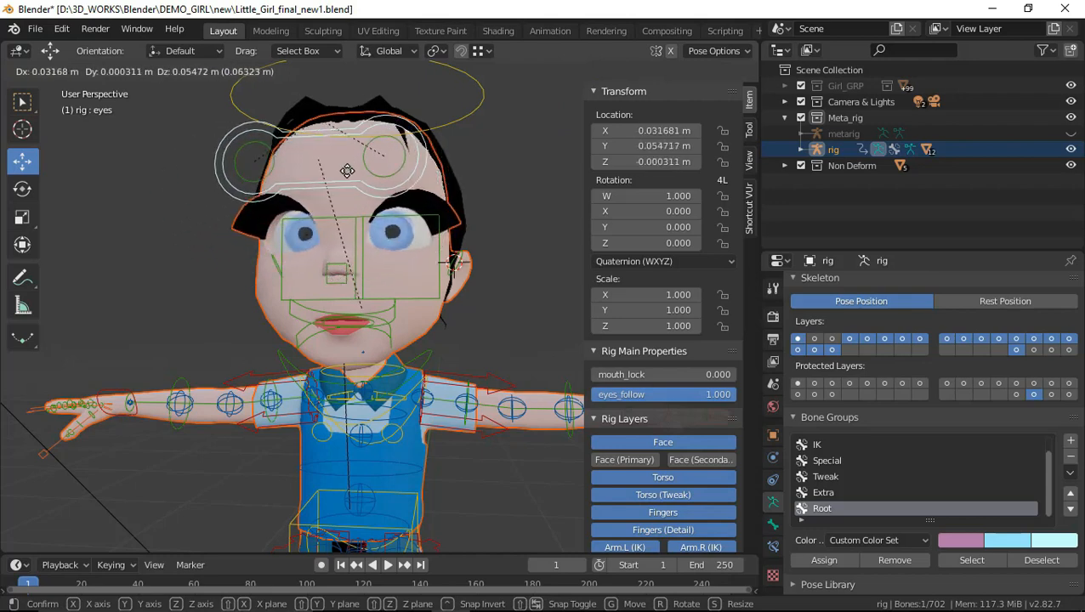
{"action": "left_click", "coordinate": [307, 197]}
{"action": "key", "text": "ctrl+z"}
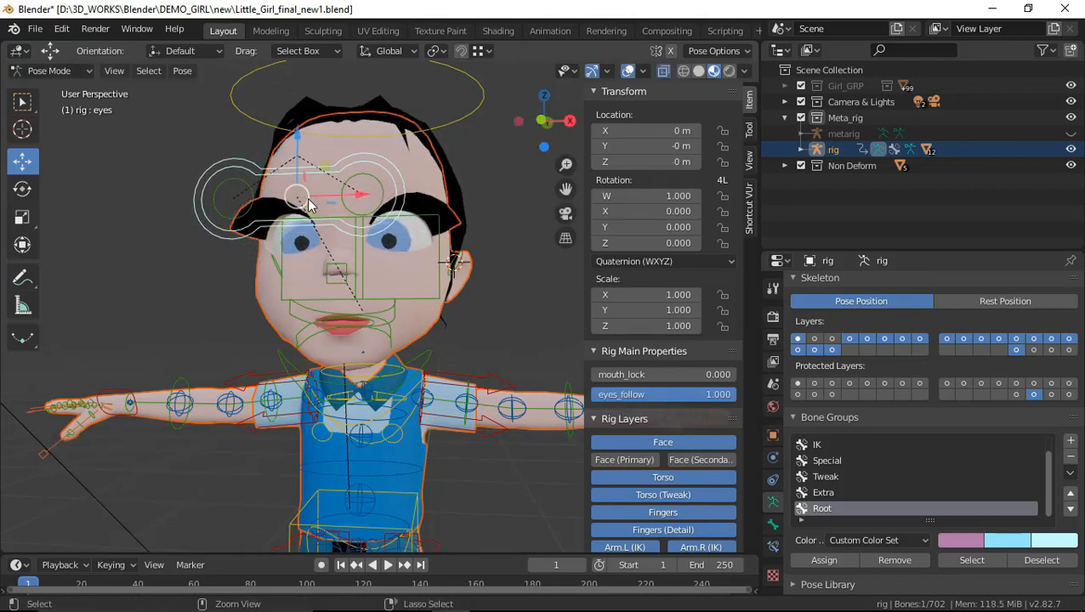
Test the left leg's deformation by raising the foot_ik.L control about 0.22 m along Z
{"action": "scroll", "coordinate": [364, 301], "scroll_direction": "down", "scroll_amount": 6}
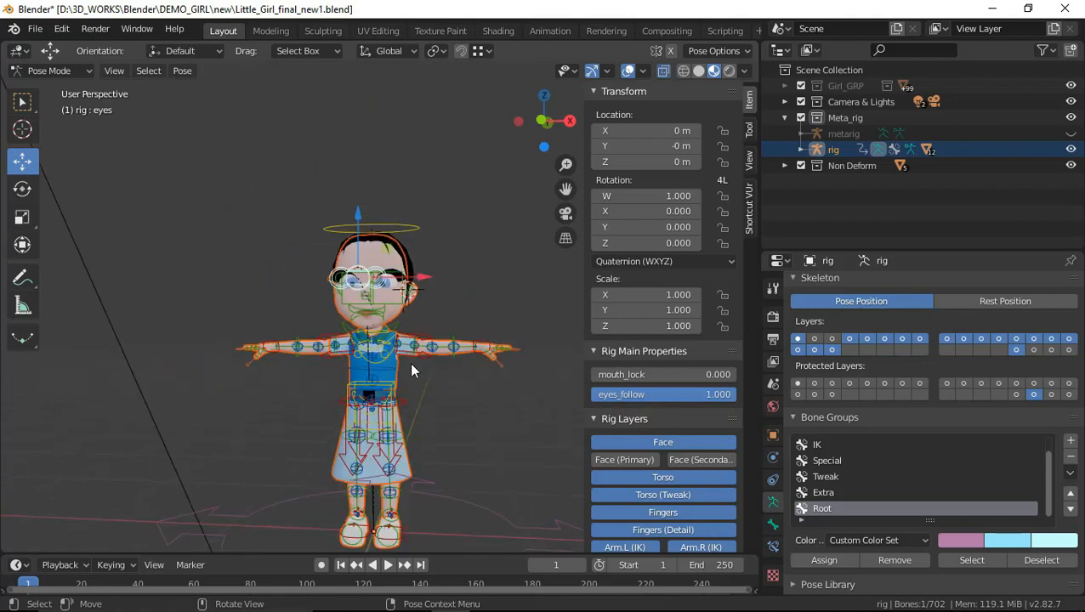
{"action": "middle_click_drag", "start_coordinate": [409, 363], "coordinate": [355, 367]}
{"action": "middle_click_drag", "start_coordinate": [398, 429], "coordinate": [350, 435]}
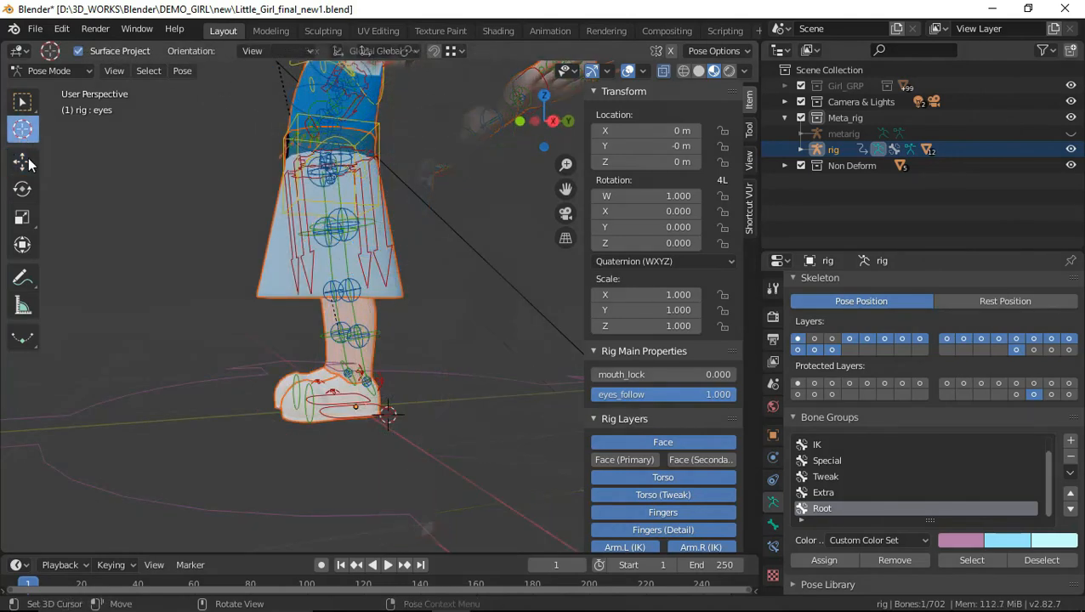
{"action": "left_click", "coordinate": [26, 159]}
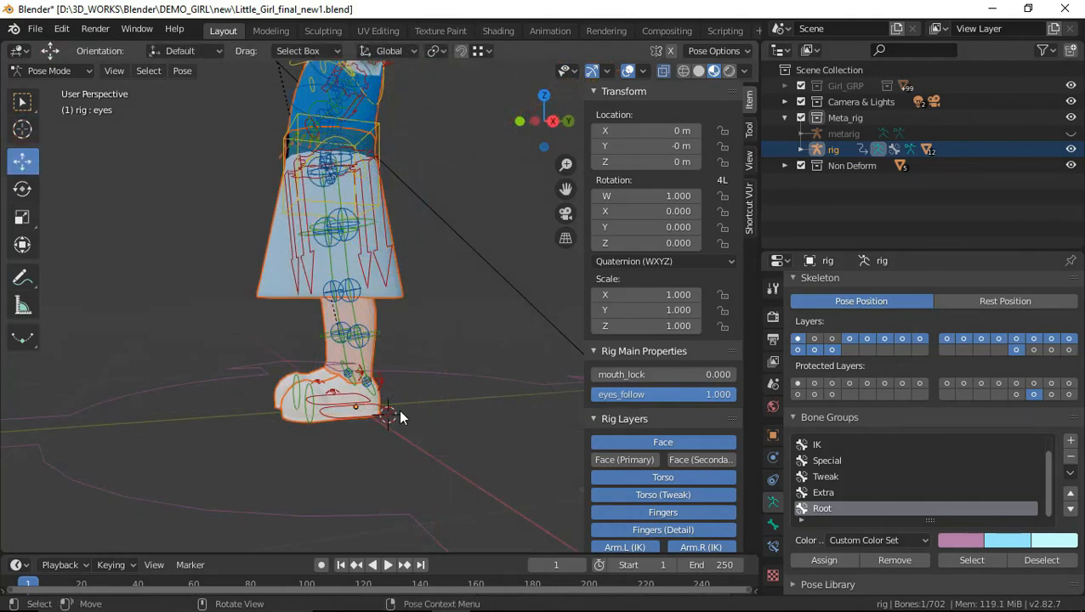
{"action": "left_click", "coordinate": [337, 417]}
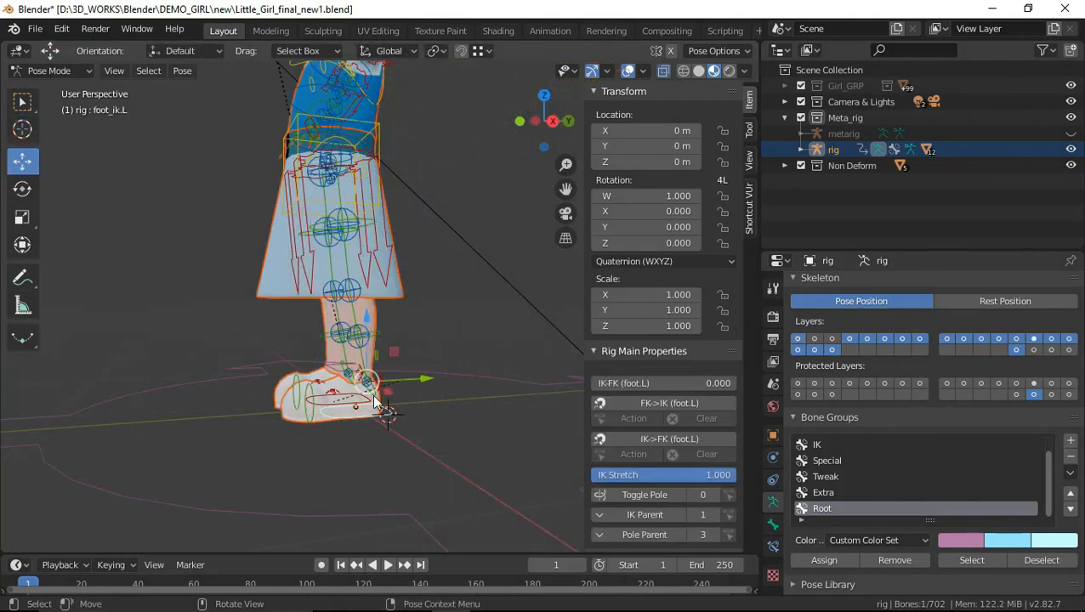
{"action": "key", "text": "g"}
{"action": "left_click", "coordinate": [383, 325]}
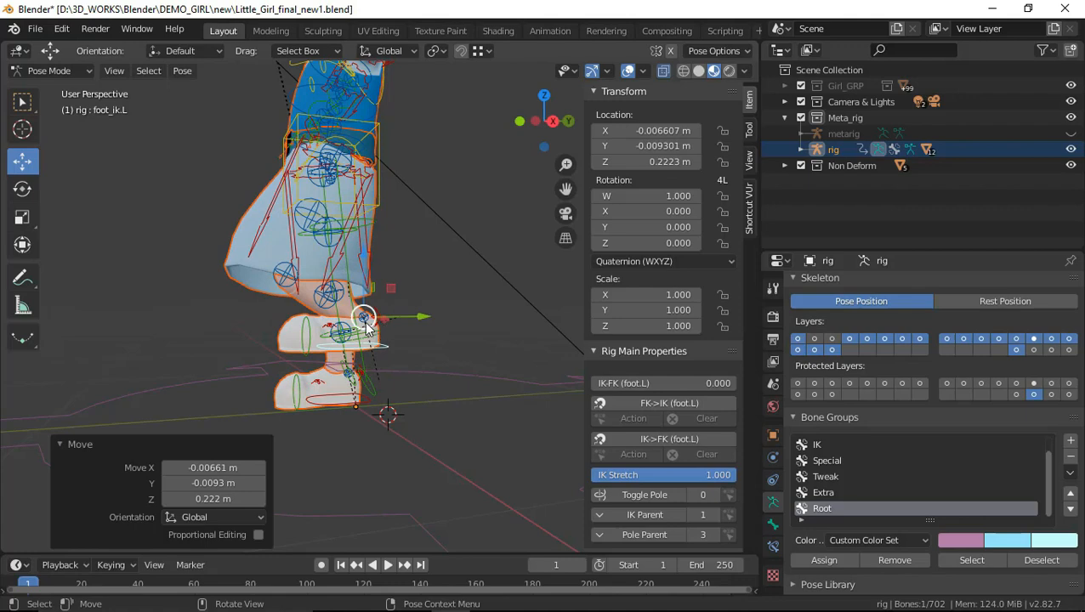
Rotate the left foot IK control about -31° in the right orthographic view
{"action": "middle_click_drag", "start_coordinate": [443, 381], "coordinate": [390, 471]}
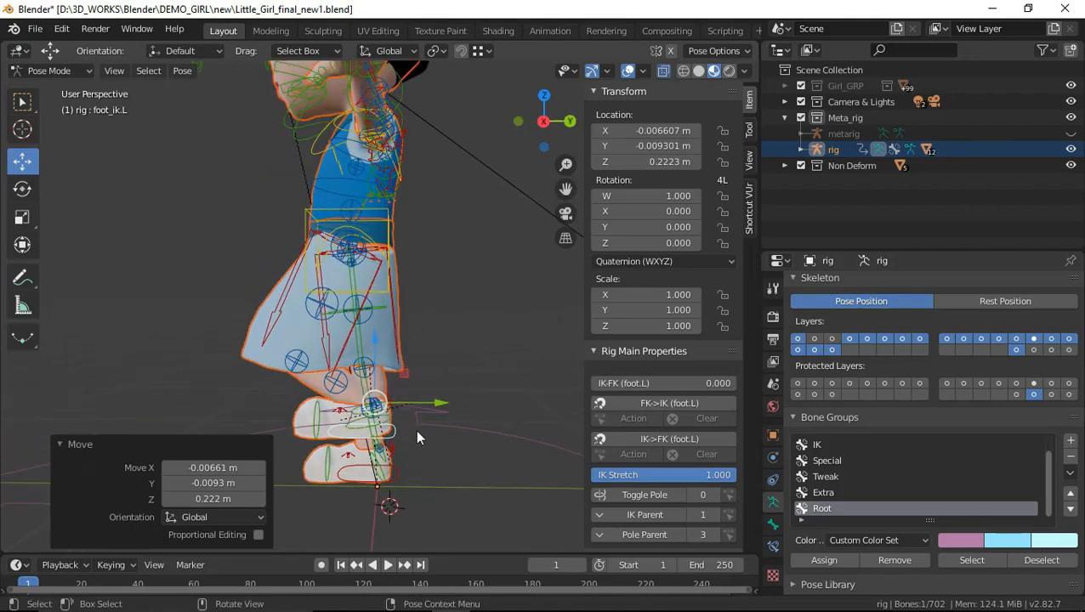
{"action": "left_click", "coordinate": [22, 187]}
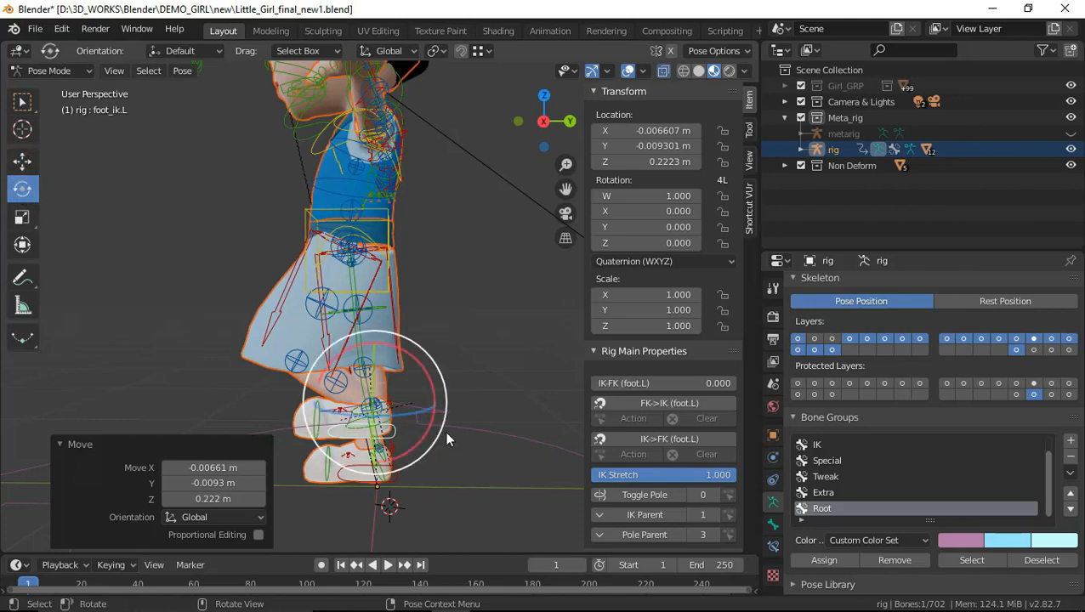
{"action": "key", "text": "KP_3"}
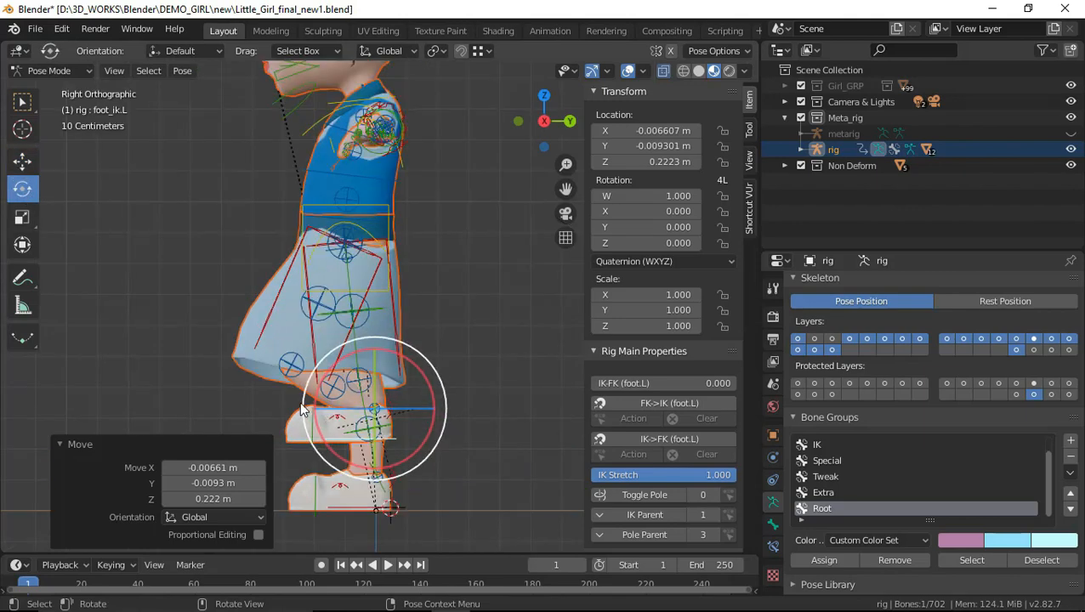
{"action": "key", "text": "r"}
{"action": "left_click", "coordinate": [296, 456]}
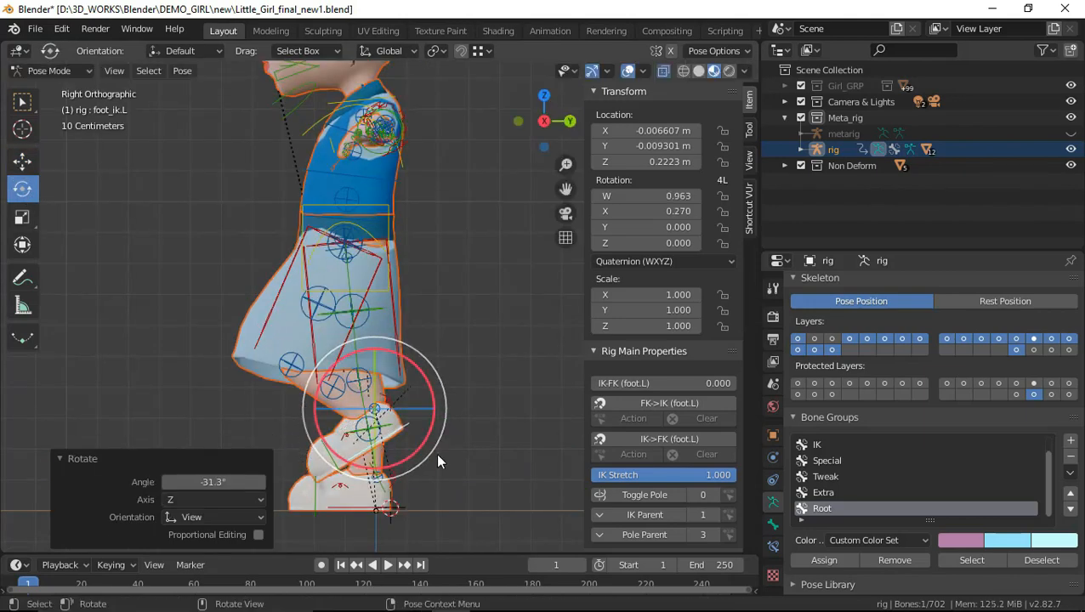
Test the left heel control foot_heel_ik.L by rotating it about -18°
{"action": "left_click", "coordinate": [495, 441]}
{"action": "scroll", "coordinate": [490, 437], "scroll_direction": "up", "scroll_amount": 3}
{"action": "left_click", "coordinate": [394, 440]}
{"action": "key", "text": "r"}
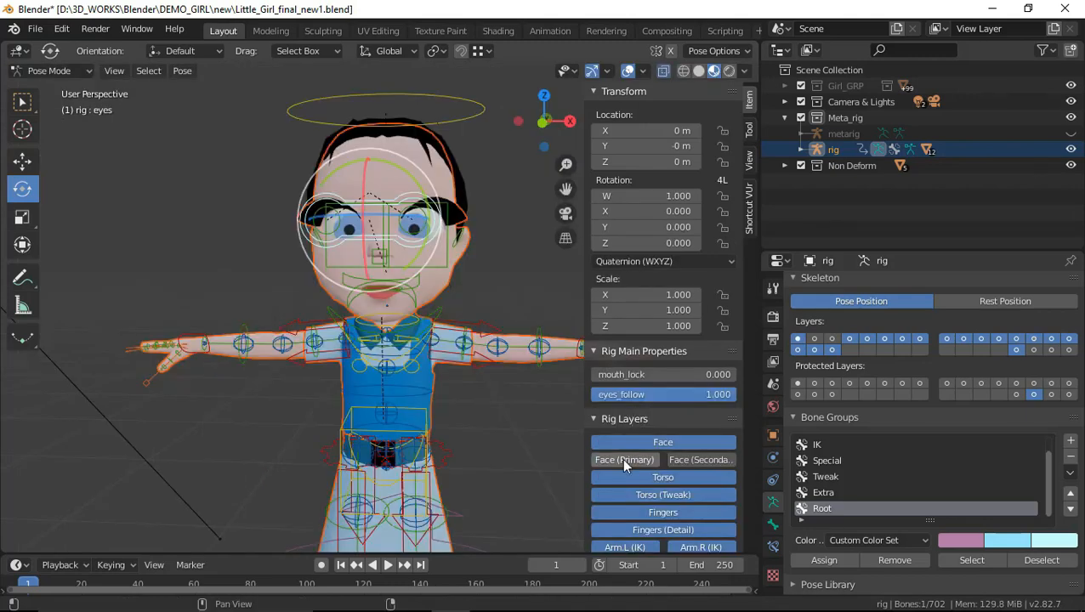
Show the Face (Primary) rig layer and try moving the lower lip control lip.B vertically
{"action": "left_click", "coordinate": [624, 460]}
{"action": "scroll", "coordinate": [381, 299], "scroll_direction": "up", "scroll_amount": 2}
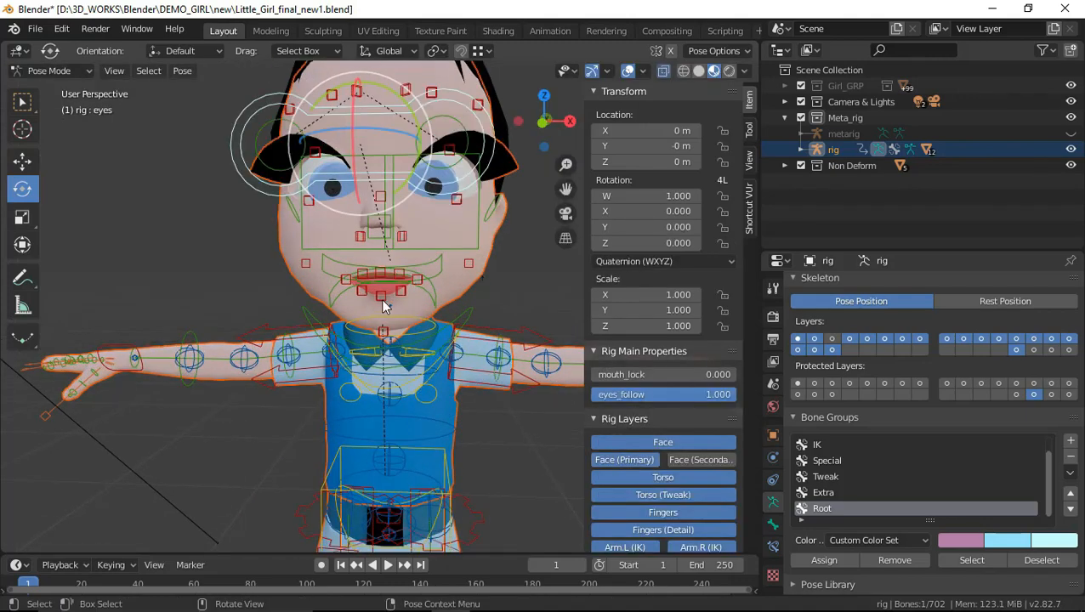
{"action": "left_click", "coordinate": [381, 296]}
{"action": "left_click", "coordinate": [21, 161]}
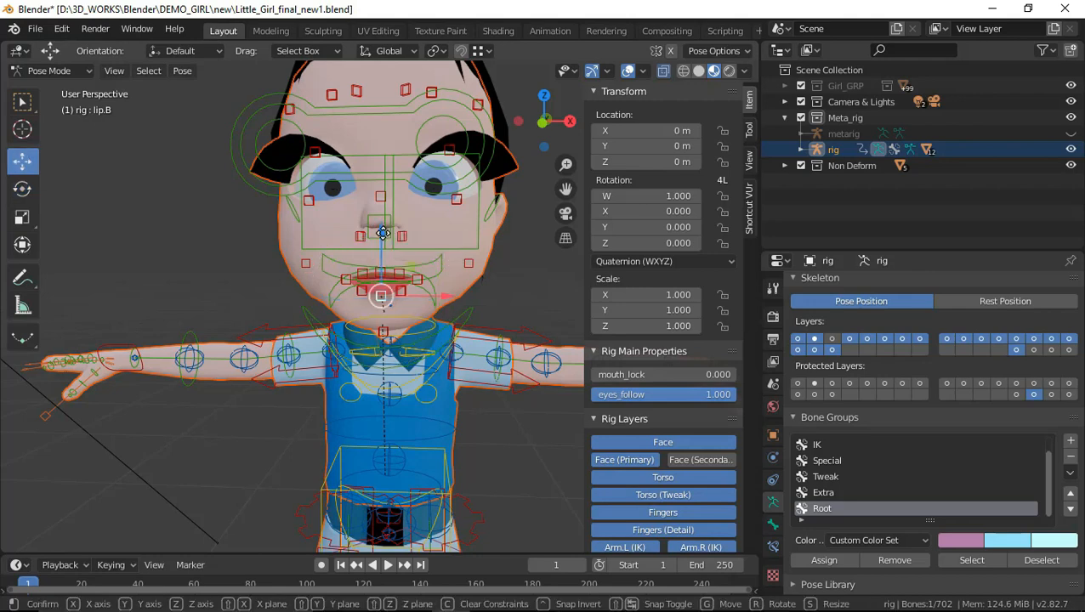
{"action": "left_click_drag", "start_coordinate": [388, 235], "coordinate": [438, 297]}
Test the lips.L corner control and raise the upper lip control lip.T about 0.033 m along Z, undoing each move
{"action": "left_click", "coordinate": [419, 281]}
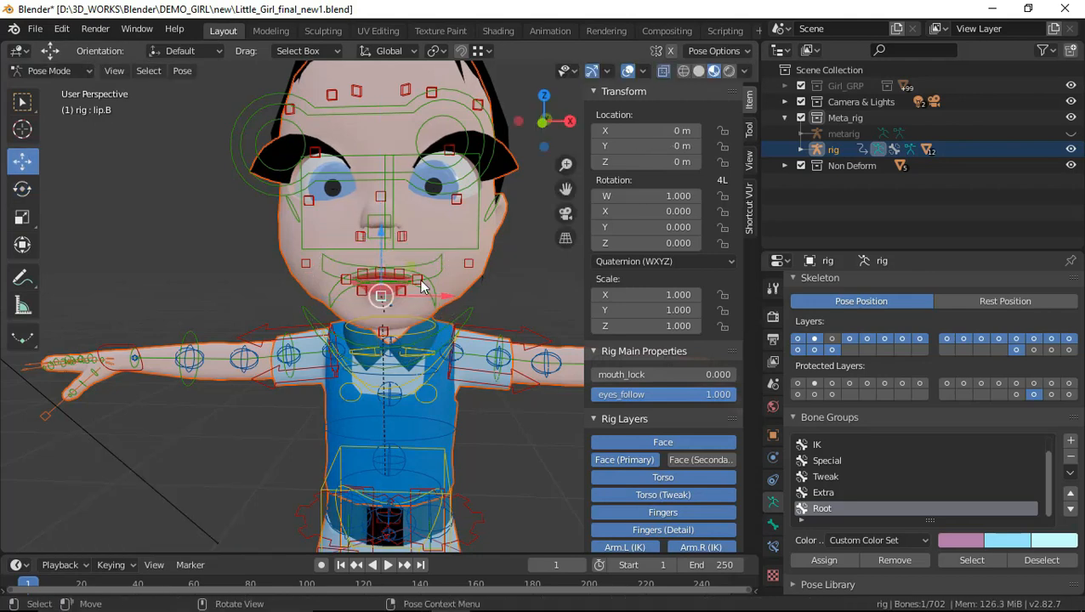
{"action": "key", "text": "g"}
{"action": "left_click", "coordinate": [485, 275]}
{"action": "key", "text": "ctrl+z"}
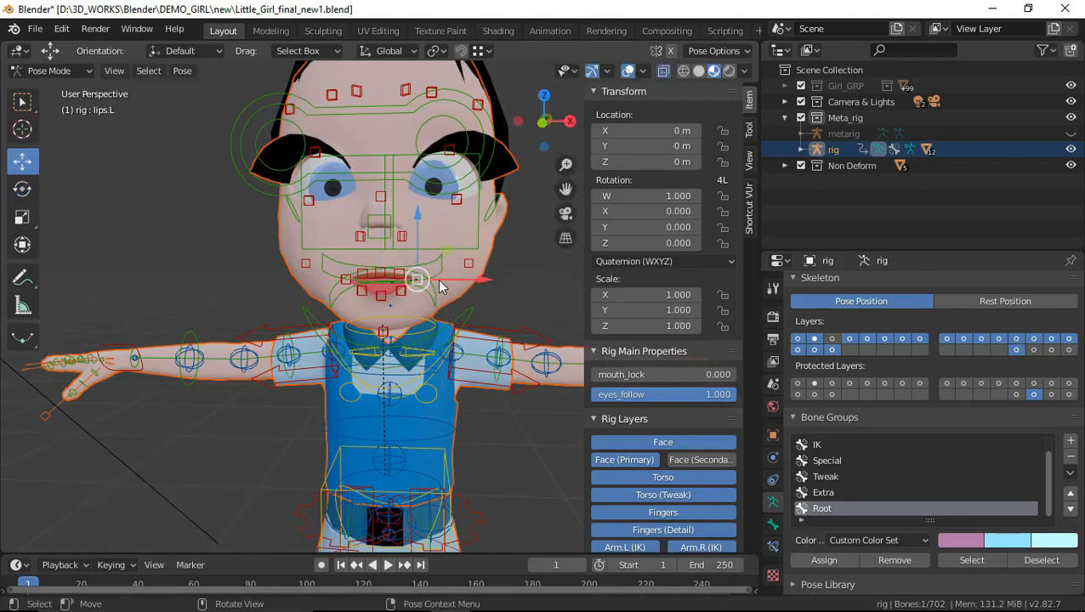
{"action": "left_click", "coordinate": [385, 272]}
{"action": "left_click_drag", "start_coordinate": [377, 202], "coordinate": [378, 185]}
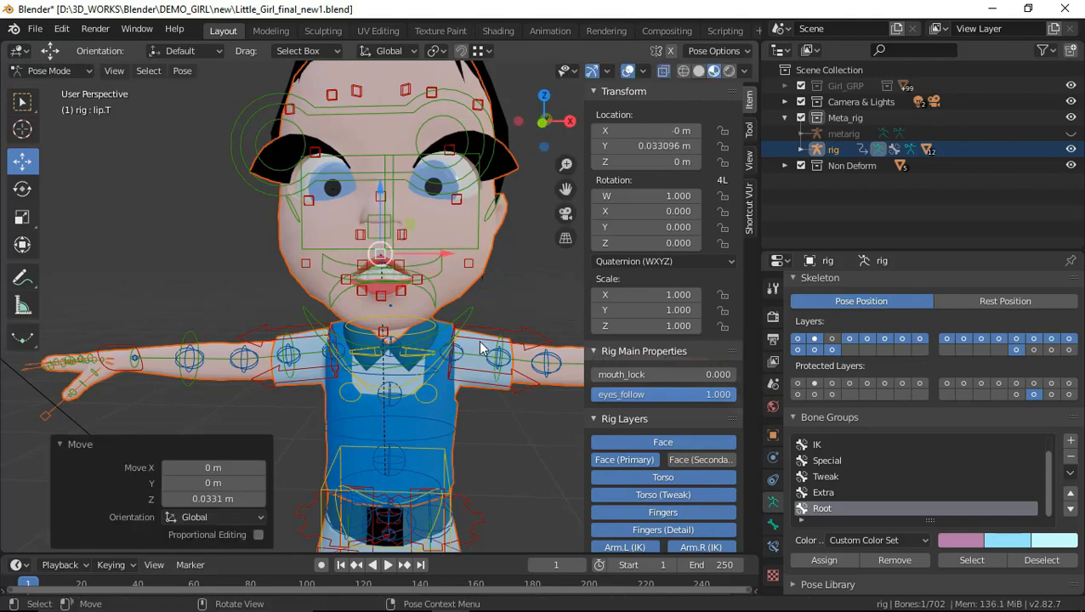
{"action": "key", "text": "ctrl+z"}
Test the left eye's upper lid control and raise its lower lid control about 0.064 m along Z, undoing each move
{"action": "left_click", "coordinate": [454, 160]}
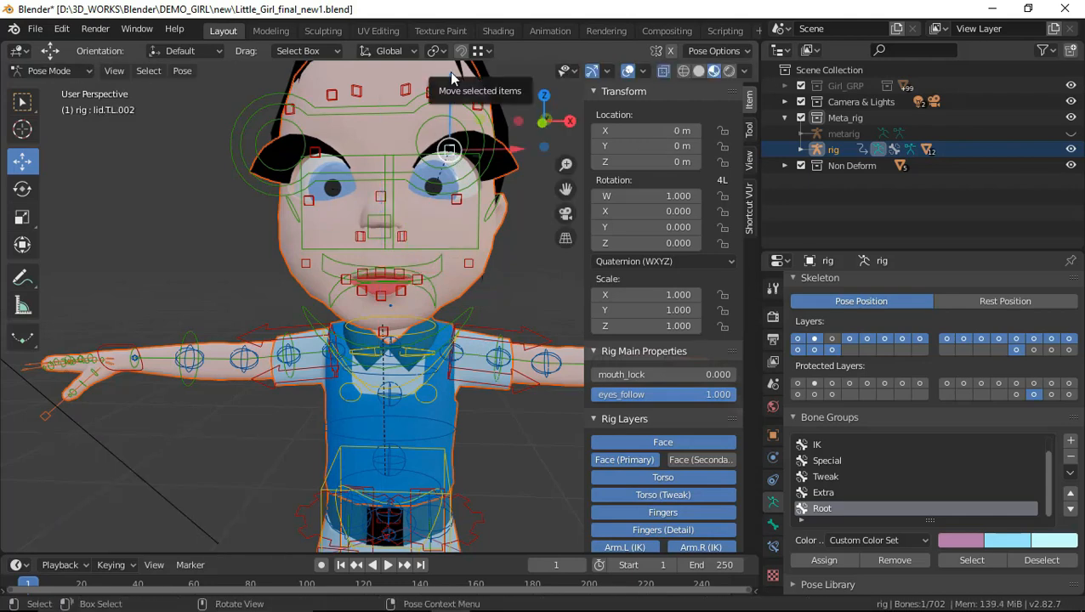
{"action": "key", "text": "g"}
{"action": "left_click", "coordinate": [451, 183]}
{"action": "key", "text": "ctrl+z"}
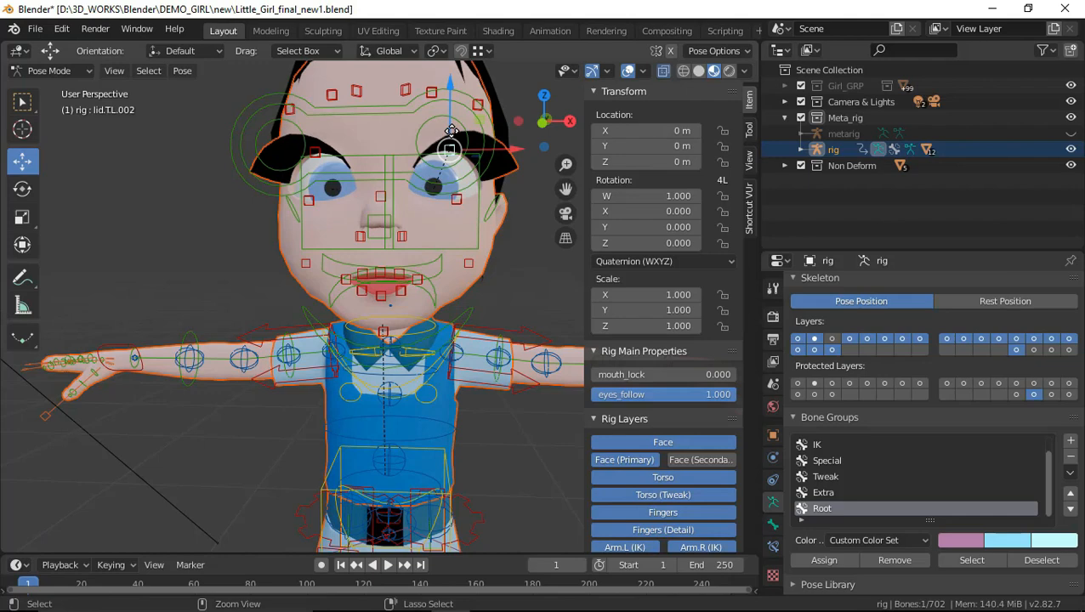
{"action": "left_click", "coordinate": [457, 199]}
{"action": "left_click", "coordinate": [457, 199]}
{"action": "key", "text": "g"}
{"action": "left_click", "coordinate": [463, 157]}
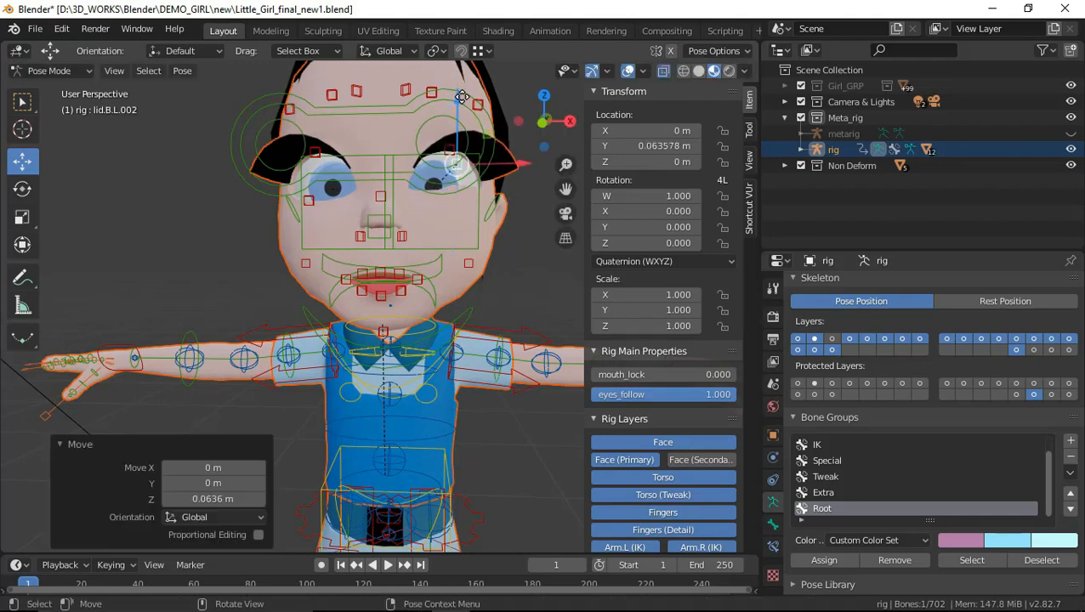
{"action": "key", "text": "ctrl+z"}
Test the left brow controls by raising brow.T.L.003 about 0.026 m along Z and moving brow.T.L.002 up, undoing each move
{"action": "middle_click_drag", "start_coordinate": [449, 162], "coordinate": [455, 213], "text": "shift"}
{"action": "left_click", "coordinate": [416, 152]}
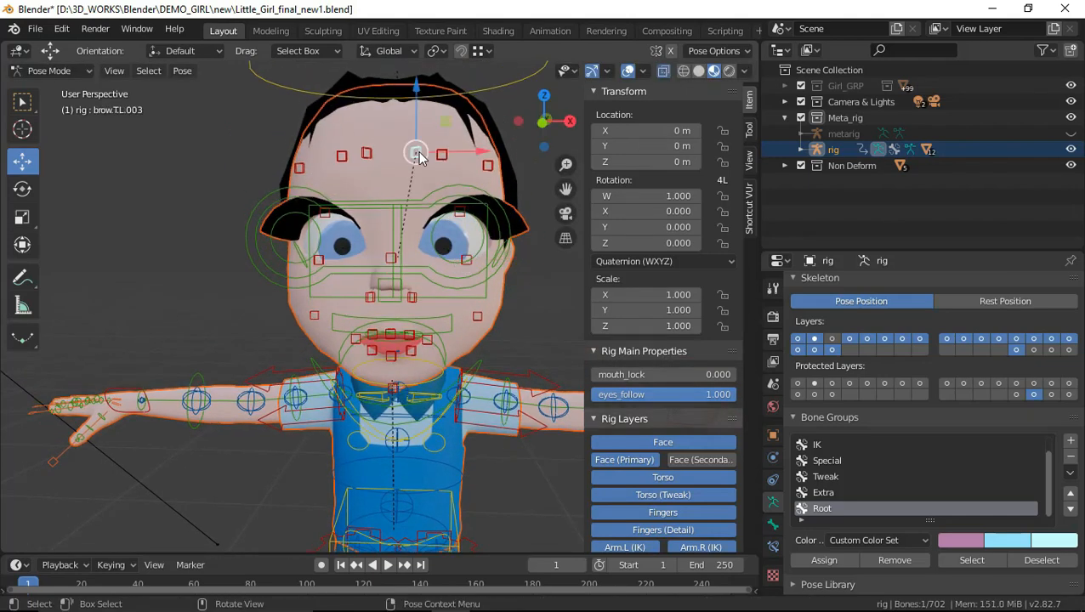
{"action": "left_click_drag", "start_coordinate": [418, 96], "coordinate": [417, 89]}
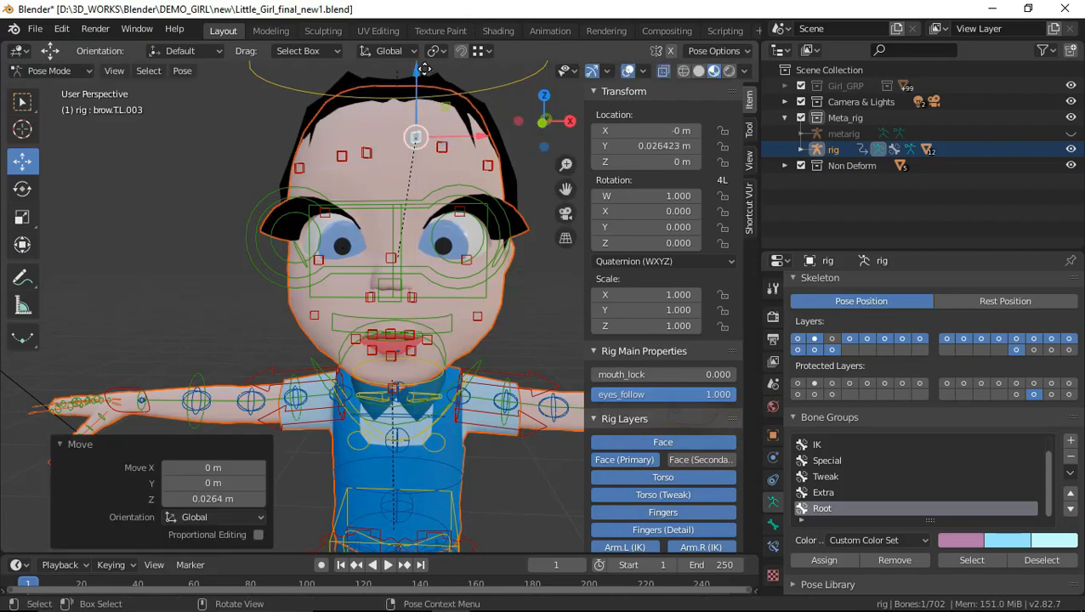
{"action": "key", "text": "ctrl+z"}
{"action": "left_click", "coordinate": [443, 157]}
{"action": "left_click_drag", "start_coordinate": [443, 154], "coordinate": [443, 78]}
{"action": "key", "text": "ctrl+z"}
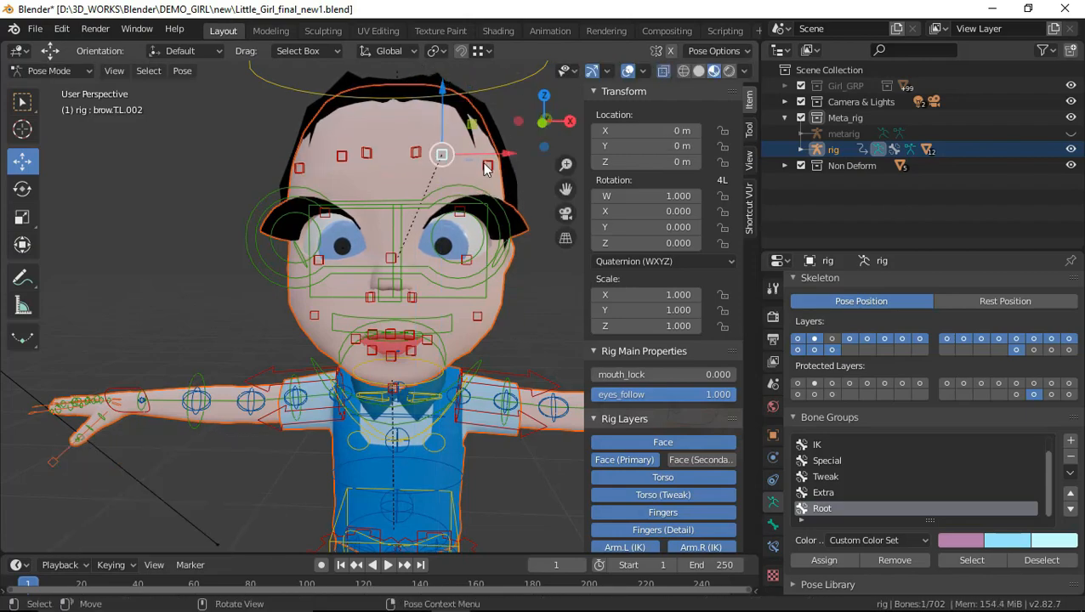
{"action": "scroll", "coordinate": [518, 255], "scroll_direction": "down", "scroll_amount": 2}
{"action": "mouse_move", "coordinate": [517, 255]}
{"action": "middle_mouse_down"}
{"action": "mouse_move", "coordinate": [476, 255]}
{"action": "mouse_move", "coordinate": [509, 249]}
{"action": "middle_mouse_up"}
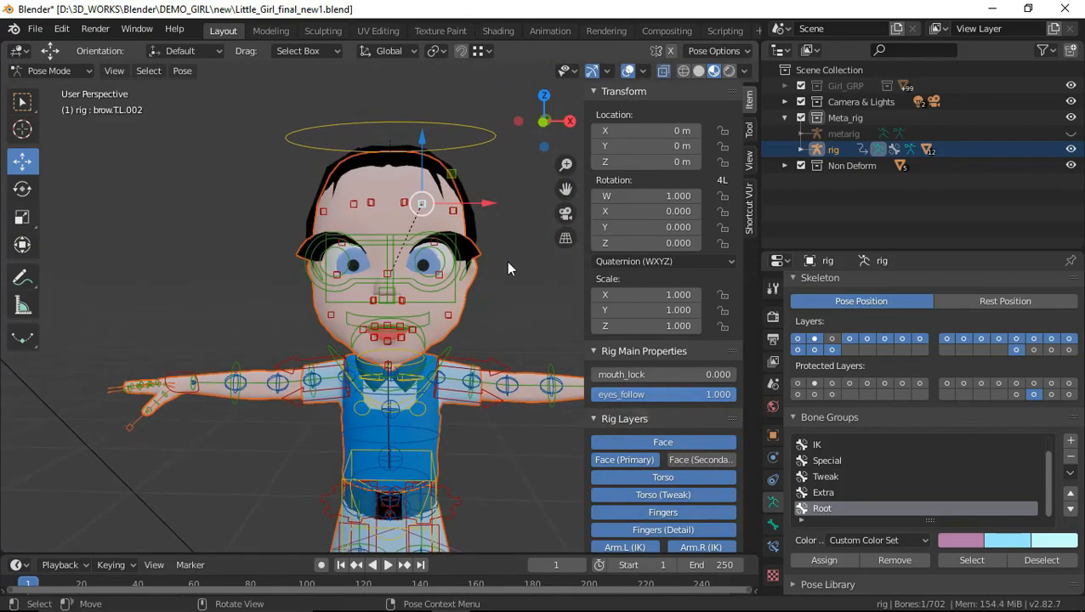
{"action": "scroll", "coordinate": [451, 324], "scroll_direction": "down", "scroll_amount": 2}
{"action": "middle_click_drag", "start_coordinate": [450, 324], "coordinate": [494, 329]}
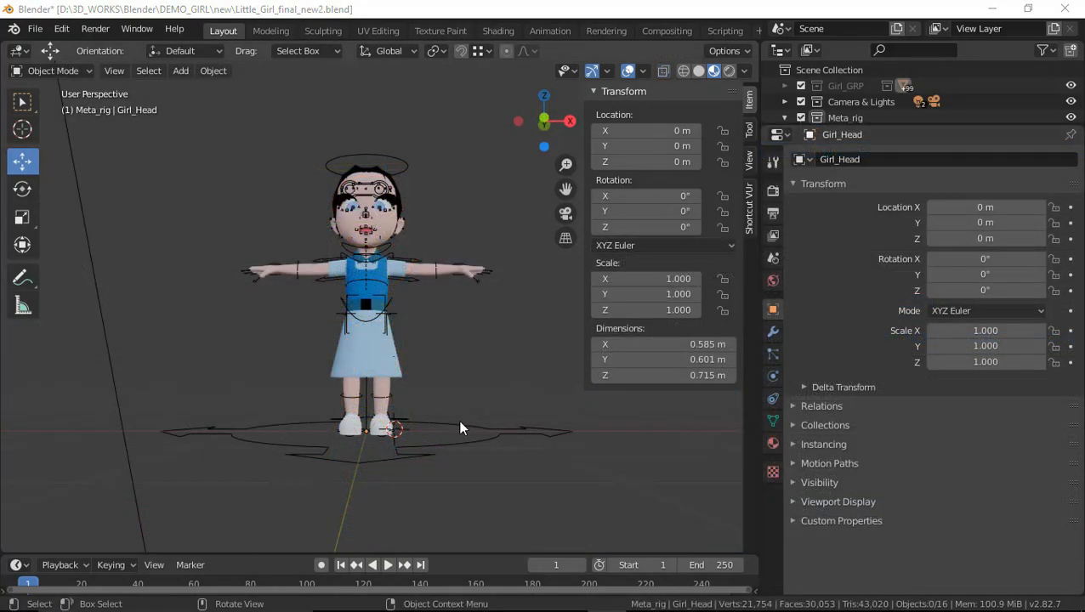
{"action": "left_click", "coordinate": [459, 428]}
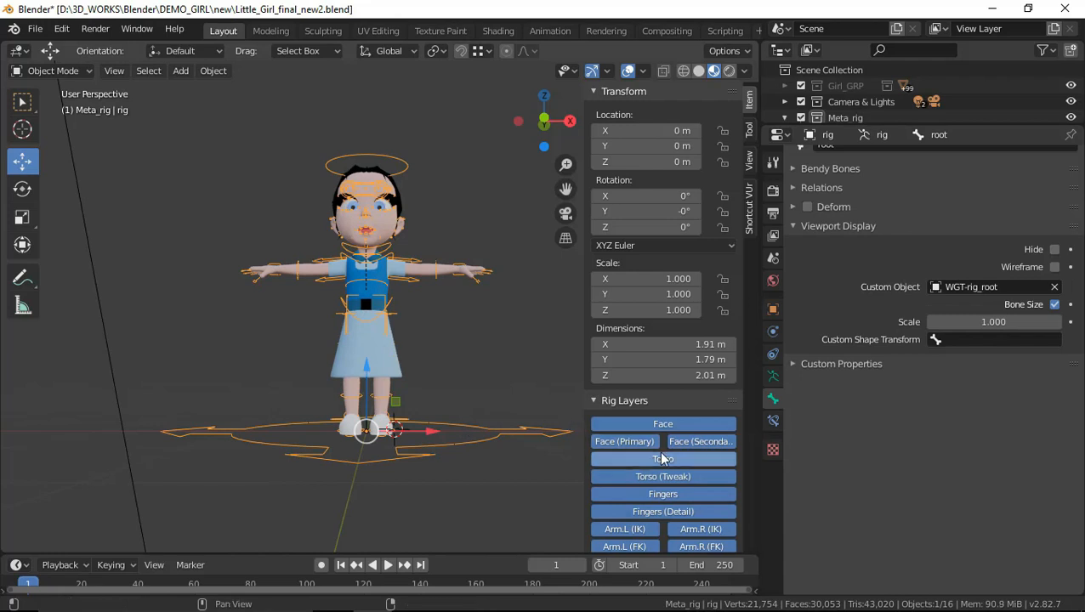
Isolate the rig's armature layers one at a time, from Face through Fingers to Arm.L (IK), to match them with the rig layer names
{"action": "scroll", "coordinate": [662, 457], "scroll_direction": "down", "scroll_amount": 4}
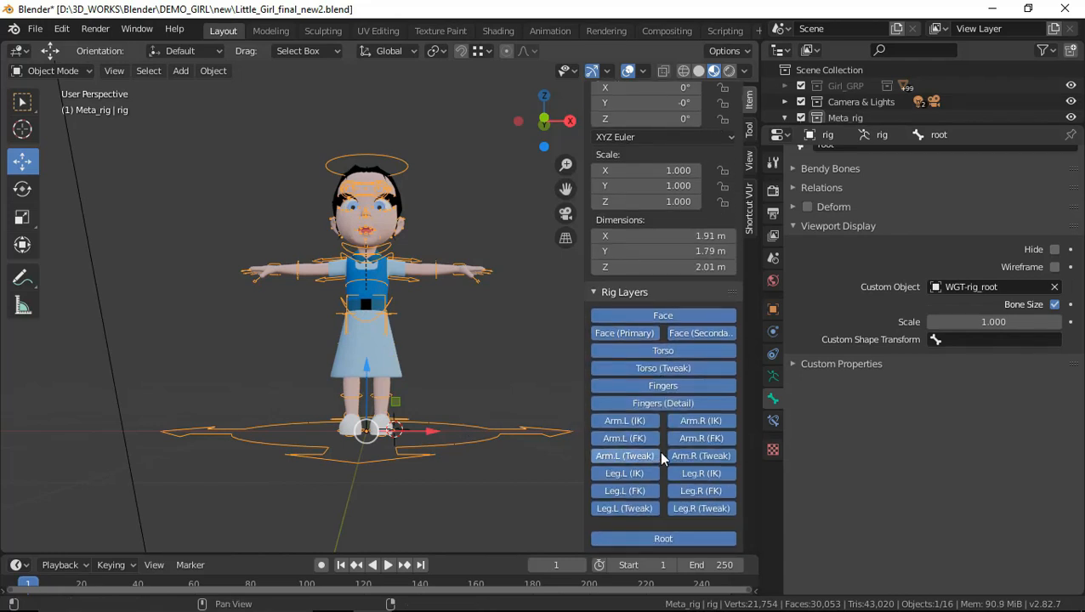
{"action": "left_click", "coordinate": [773, 379]}
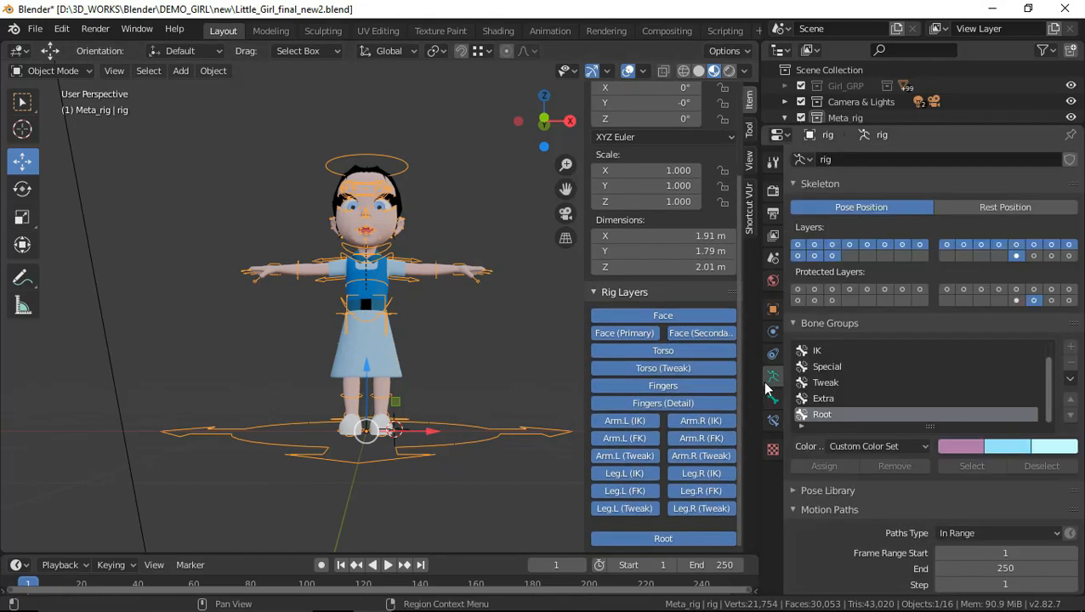
{"action": "left_click", "coordinate": [798, 245]}
{"action": "left_click", "coordinate": [815, 246]}
{"action": "left_click", "coordinate": [850, 246]}
{"action": "left_click", "coordinate": [885, 245]}
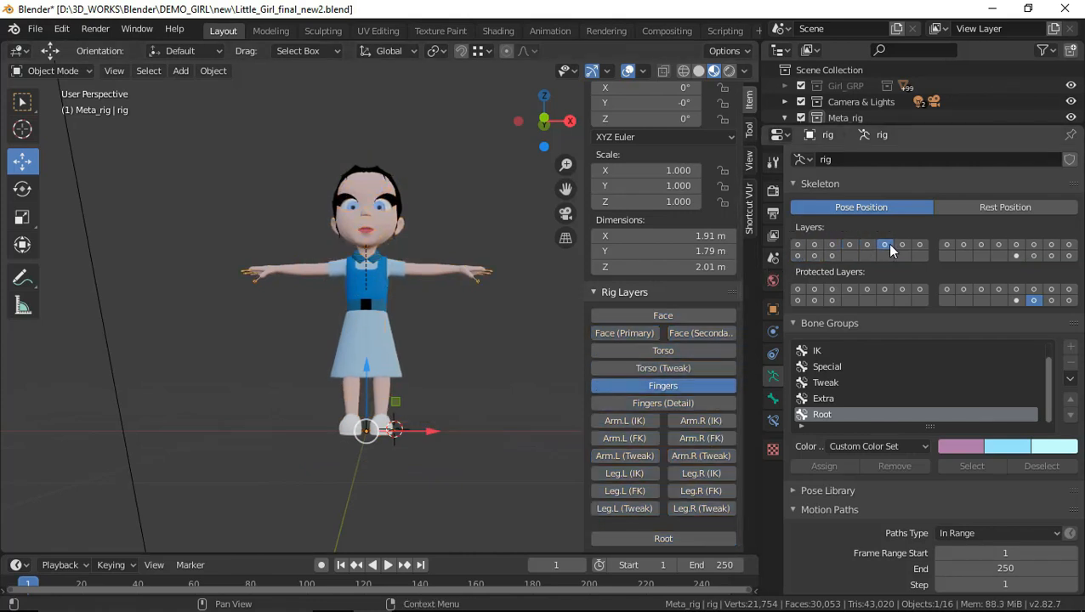
{"action": "left_click", "coordinate": [903, 246]}
{"action": "left_click", "coordinate": [920, 246]}
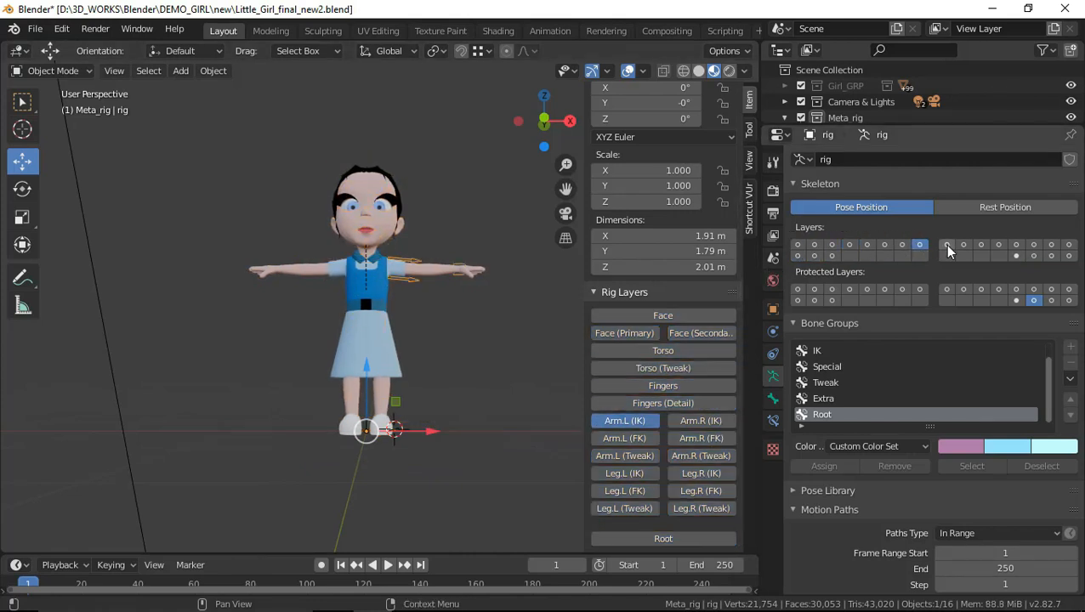
Isolate the remaining arm and leg armature layers in turn, from Arm.L (FK) to Leg.R (Tweak)
{"action": "left_click", "coordinate": [946, 246]}
{"action": "left_click", "coordinate": [998, 246]}
{"action": "left_click", "coordinate": [1034, 246]}
{"action": "left_click", "coordinate": [1069, 245]}
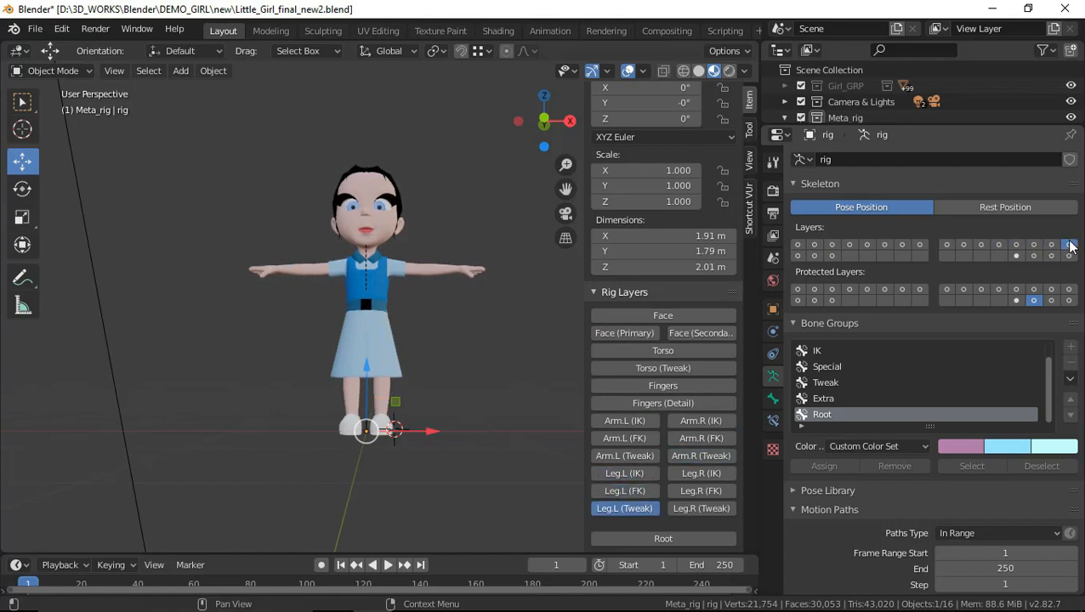
{"action": "left_click", "coordinate": [798, 256]}
{"action": "left_click", "coordinate": [831, 256]}
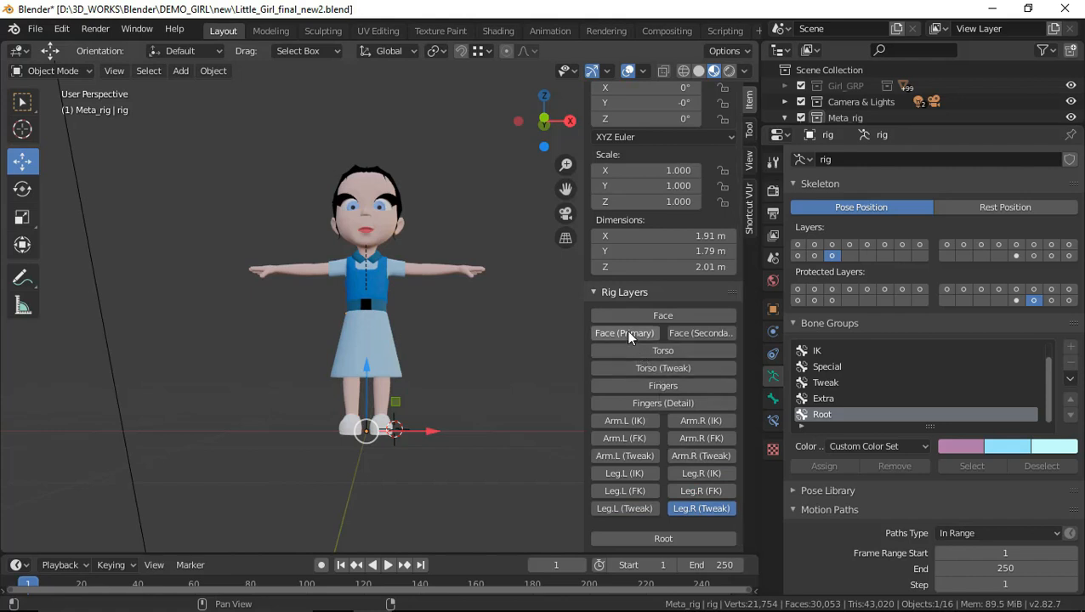
Turn all rig layers back on, including Face (Secondary) and Root
{"action": "left_click_drag", "start_coordinate": [624, 318], "coordinate": [621, 434]}
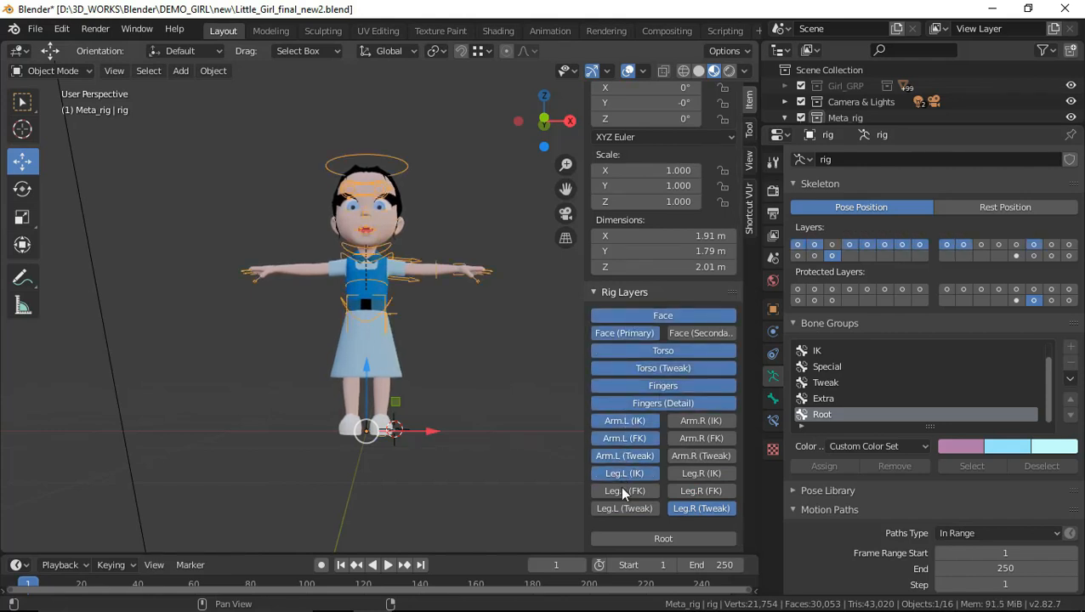
{"action": "left_click_drag", "start_coordinate": [687, 421], "coordinate": [695, 495]}
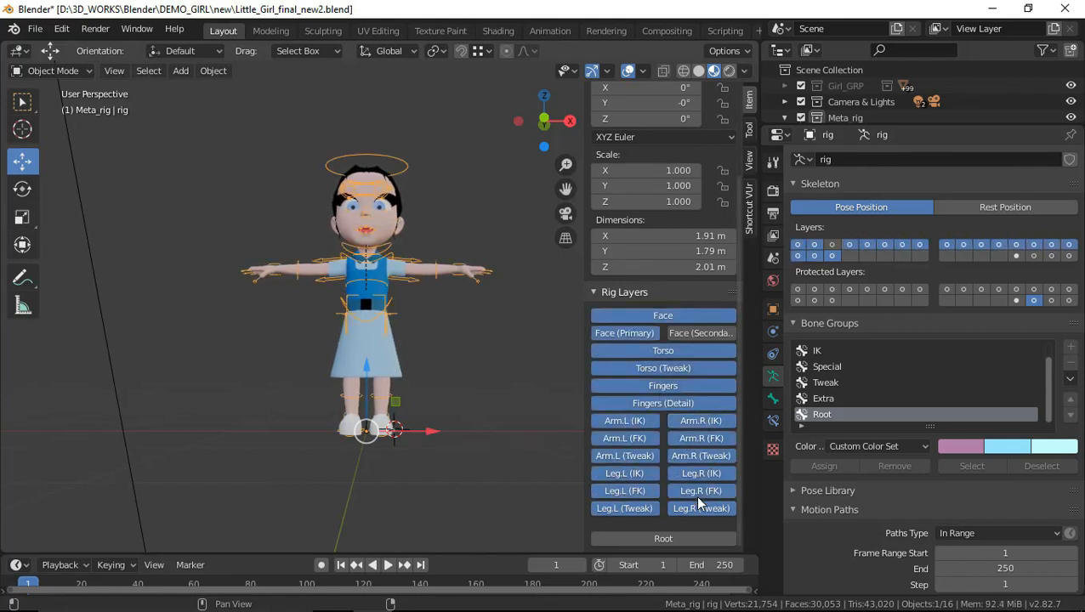
{"action": "left_click", "coordinate": [694, 334]}
{"action": "left_click", "coordinate": [635, 540]}
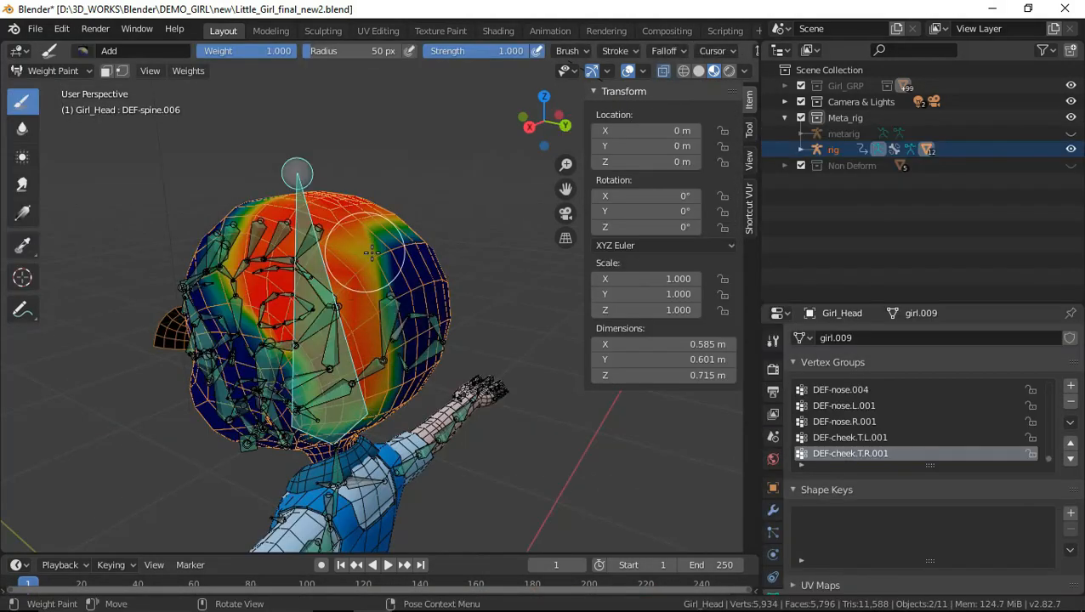
Paint weight 1.000 with the Add brush onto the upper back of Girl_Head for the DEF-spine.006 bone
{"action": "mouse_move", "coordinate": [387, 285]}
{"action": "left_mouse_down"}
{"action": "mouse_move", "coordinate": [400, 272]}
{"action": "mouse_move", "coordinate": [381, 205]}
{"action": "left_mouse_up"}
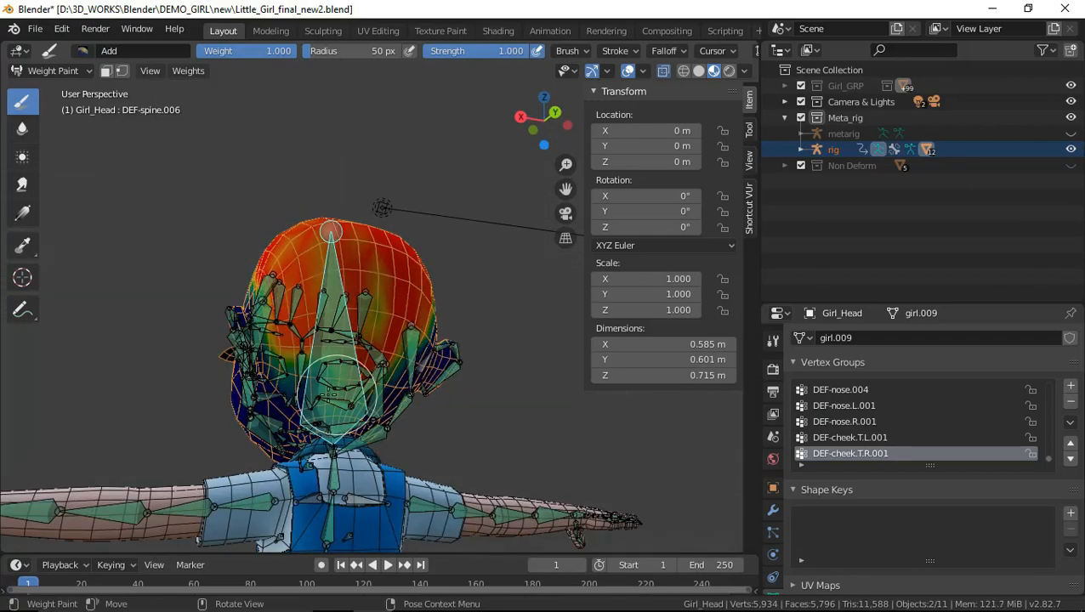